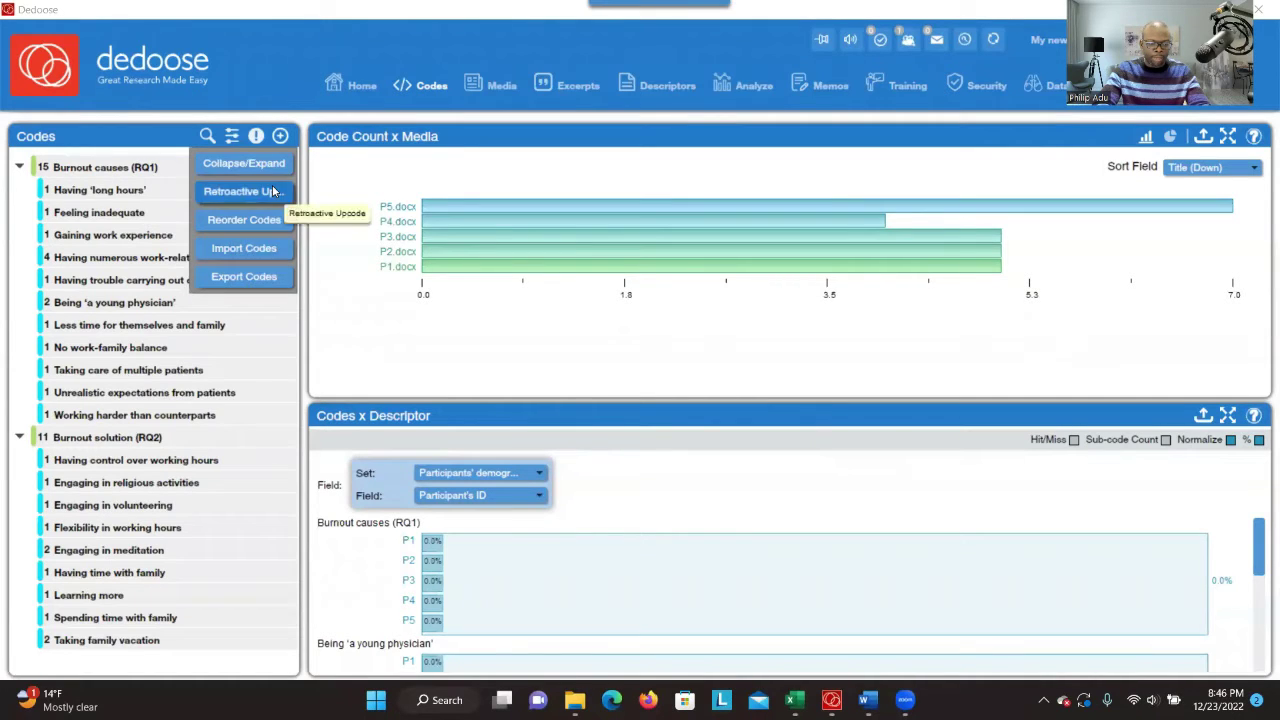
# Go to the project home workspace and examine the edit options of the code "Gaining work experience" without changing it
pyautogui.click(362, 86)
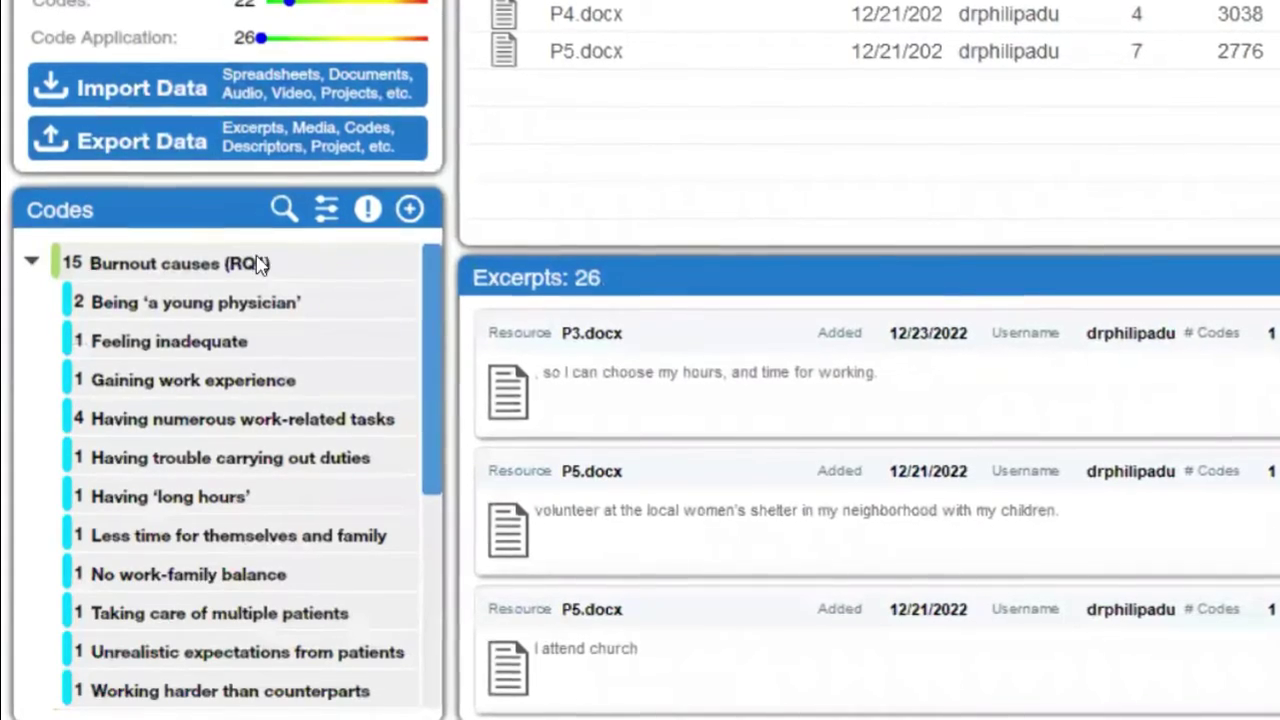
pyautogui.moveTo(428, 337)
pyautogui.mouseDown()
pyautogui.moveTo(443, 431)
pyautogui.moveTo(444, 326)
pyautogui.mouseUp()
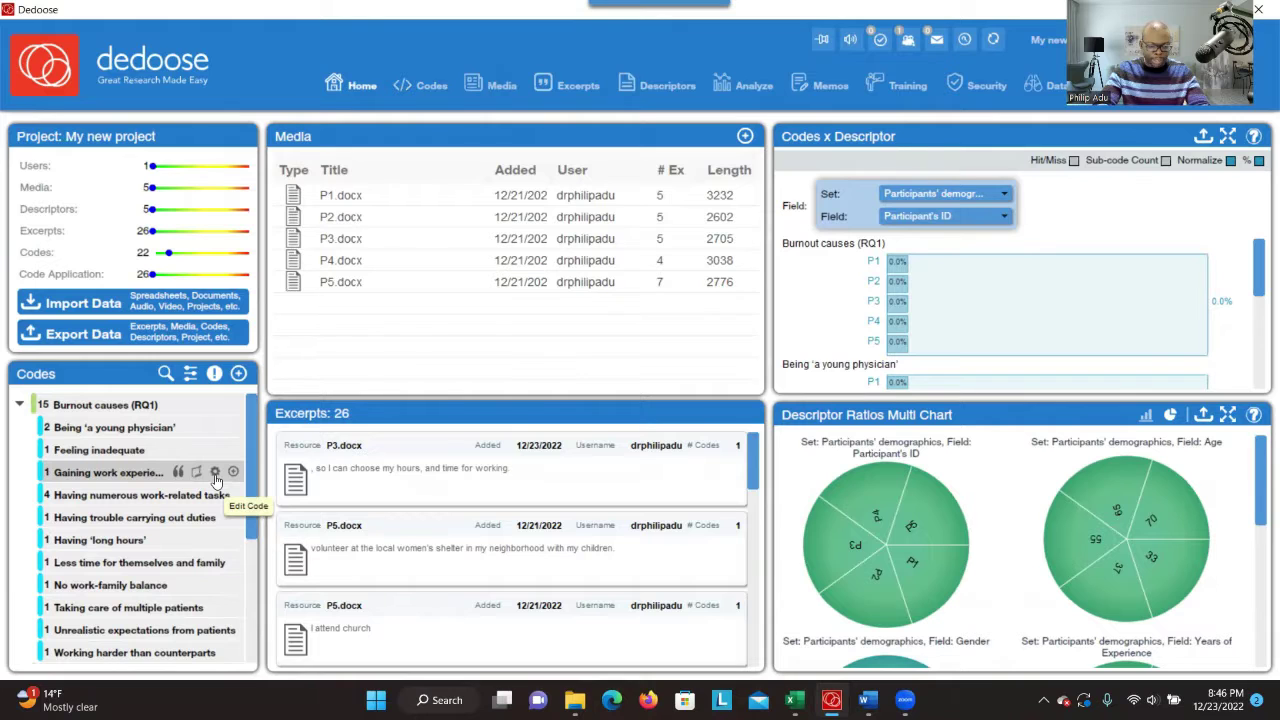
pyautogui.click(215, 473)
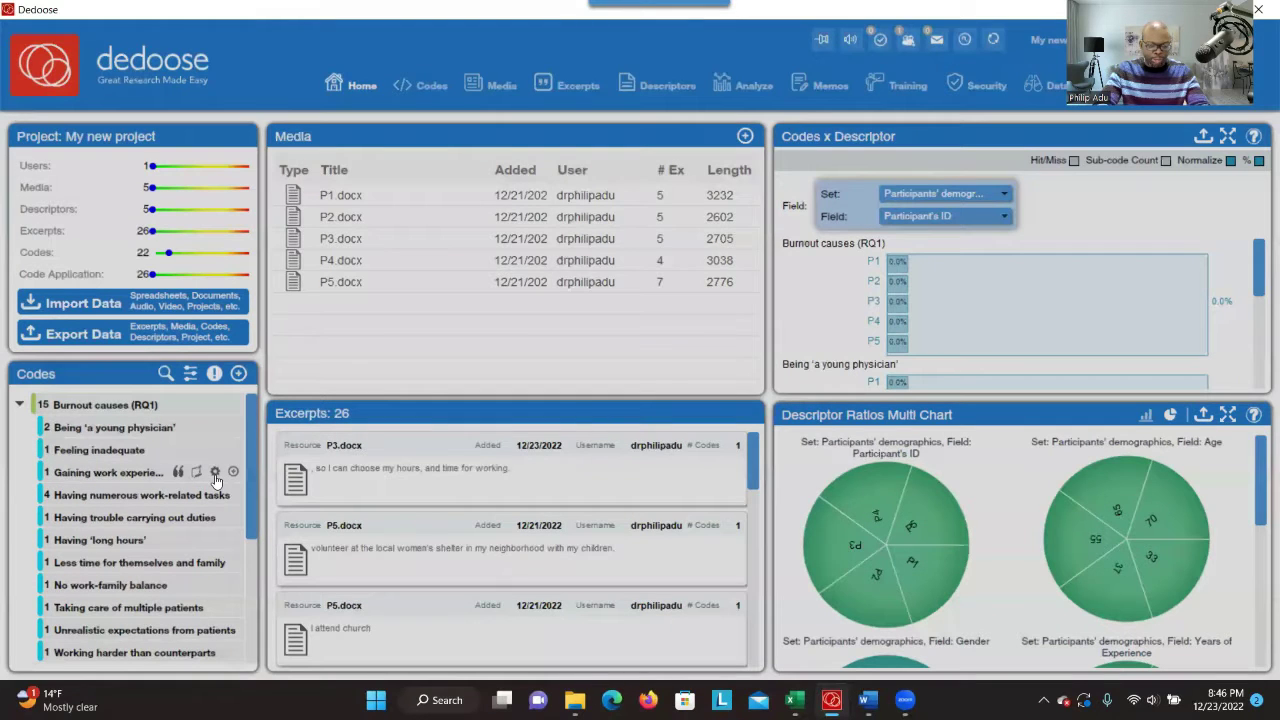
pyautogui.click(567, 240)
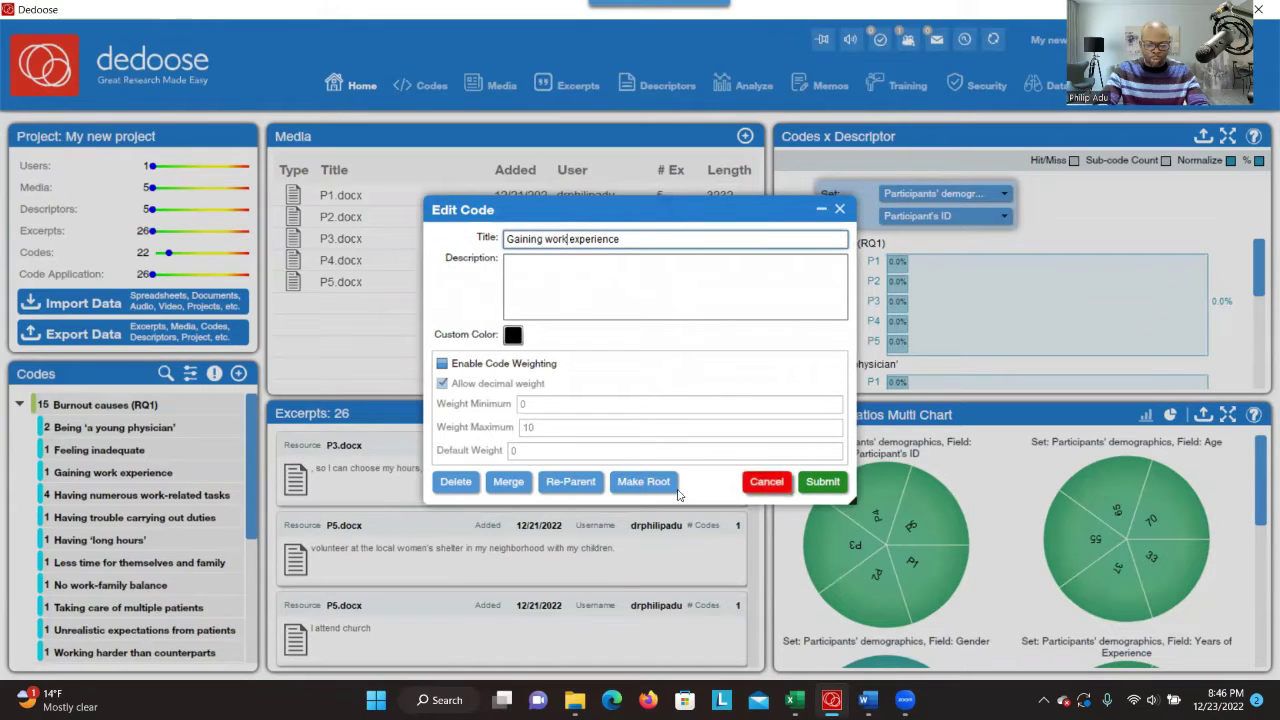
pyautogui.click(838, 208)
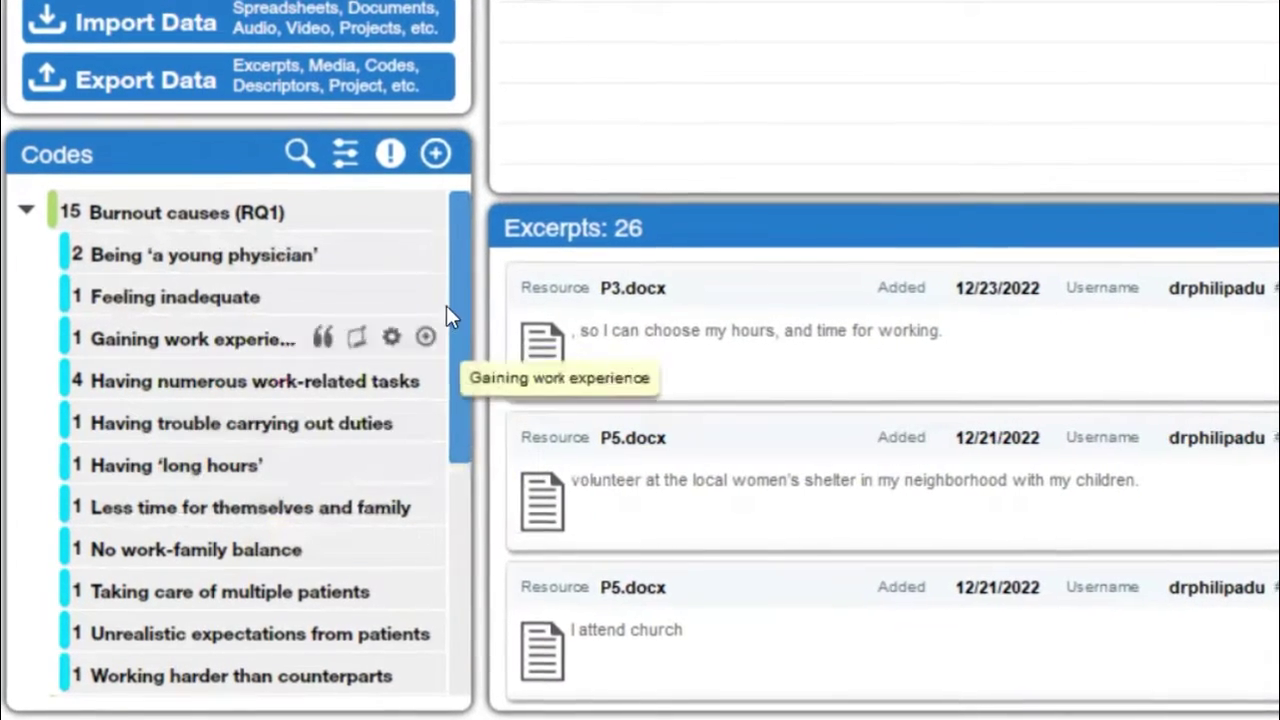
# Export the project's codes with their excerpts in Word (docx) format and start the download
pyautogui.click(404, 136)
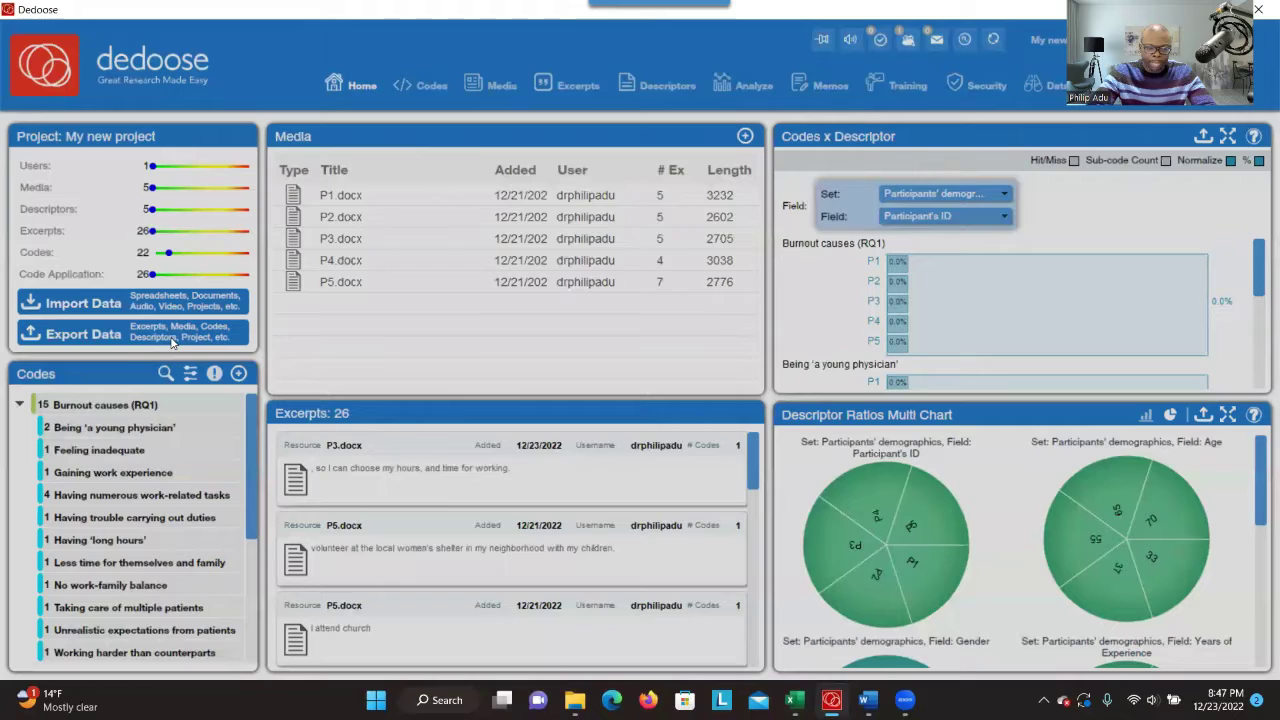
pyautogui.click(314, 67)
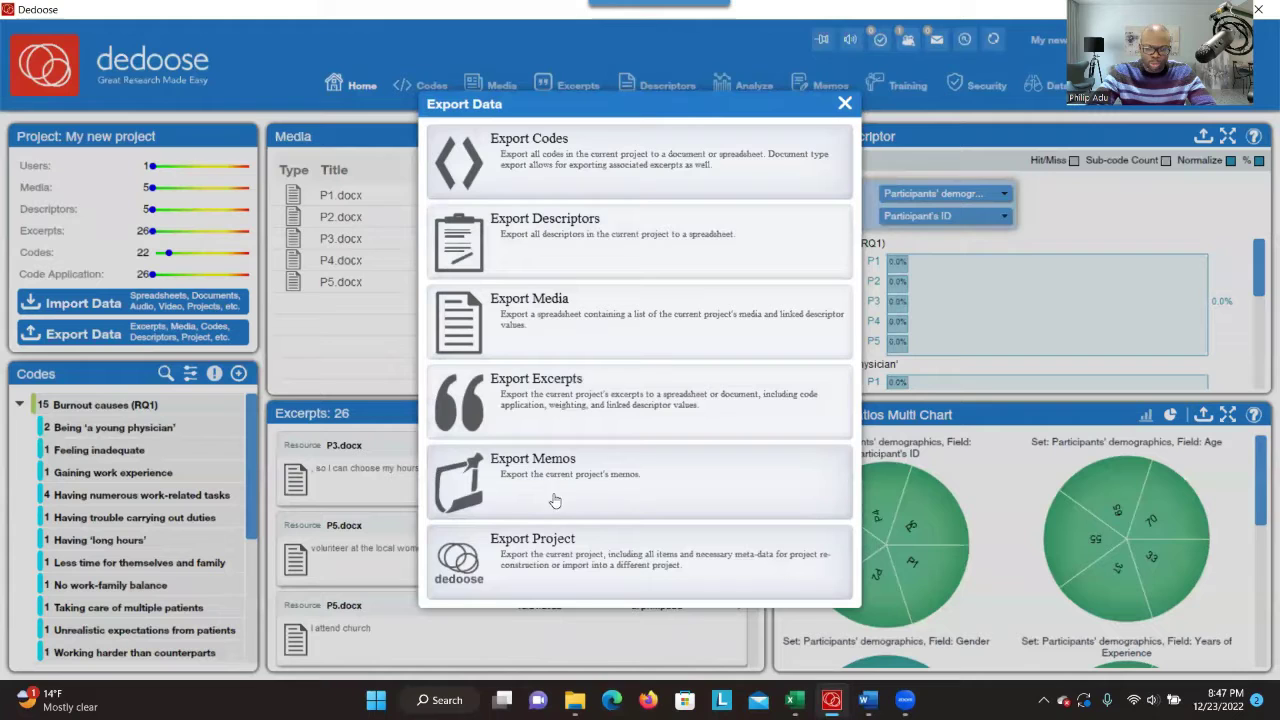
pyautogui.click(583, 180)
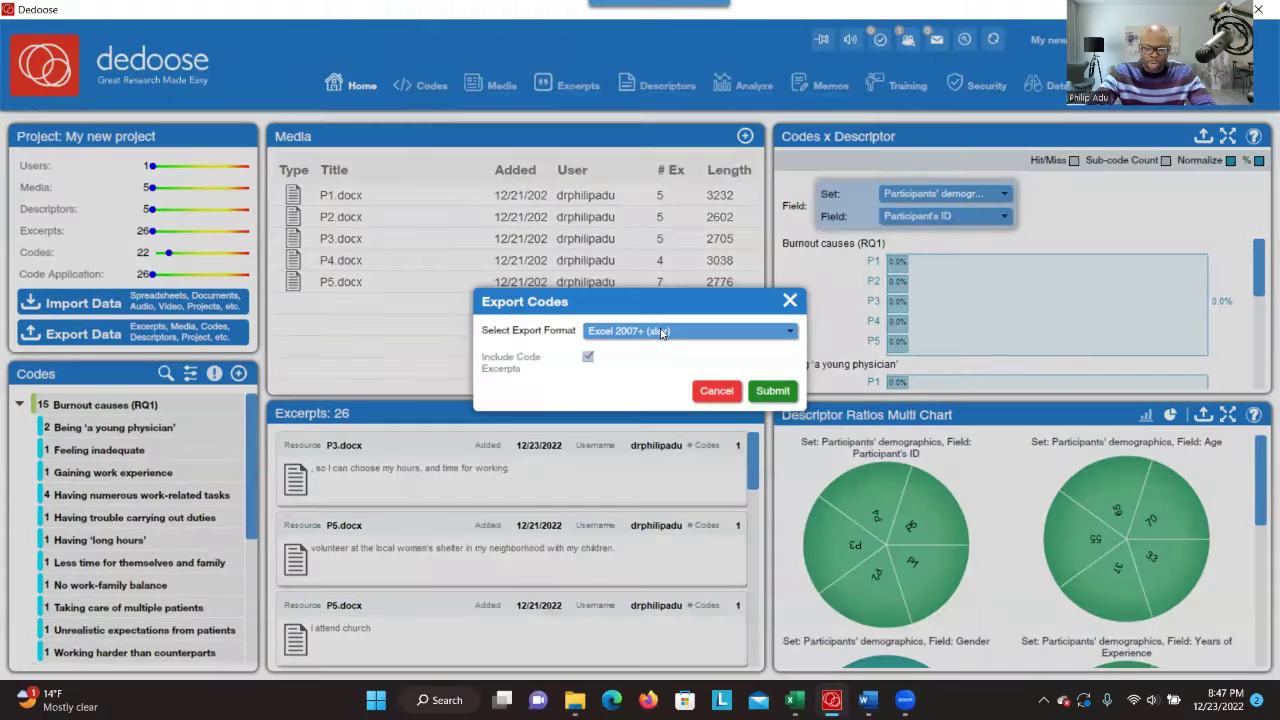
pyautogui.click(664, 334)
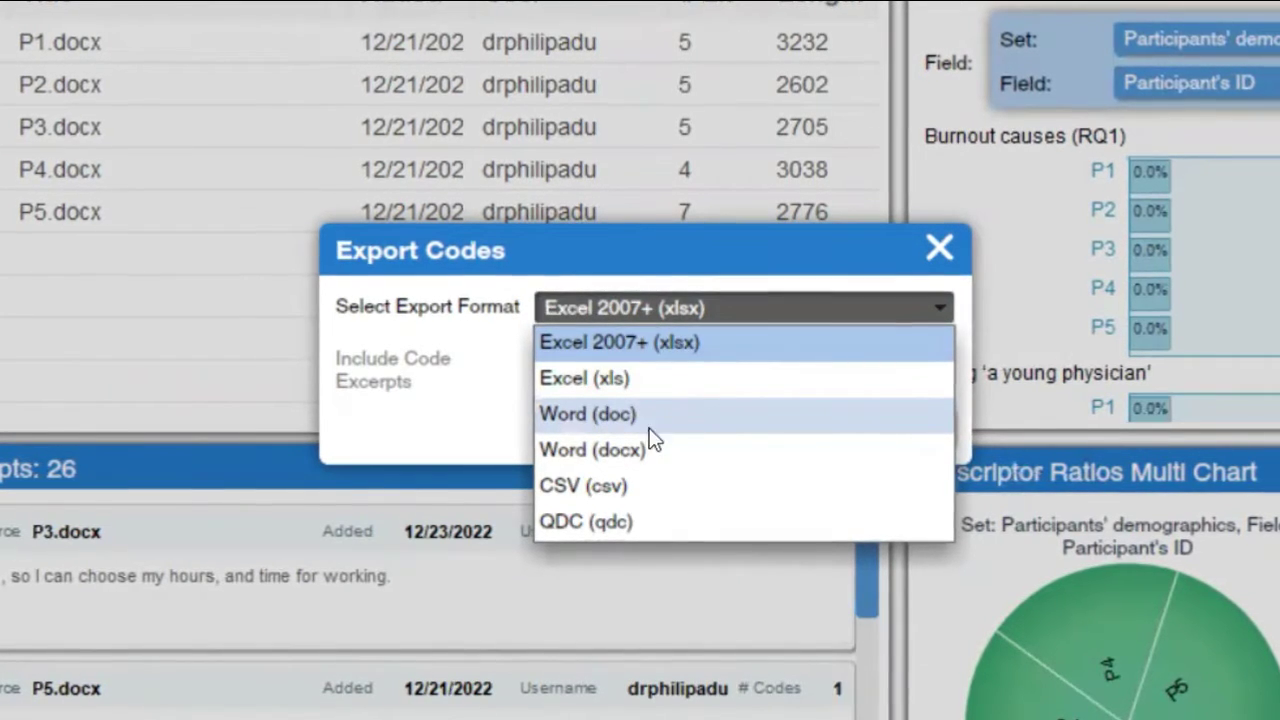
pyautogui.click(650, 449)
pyautogui.click(902, 428)
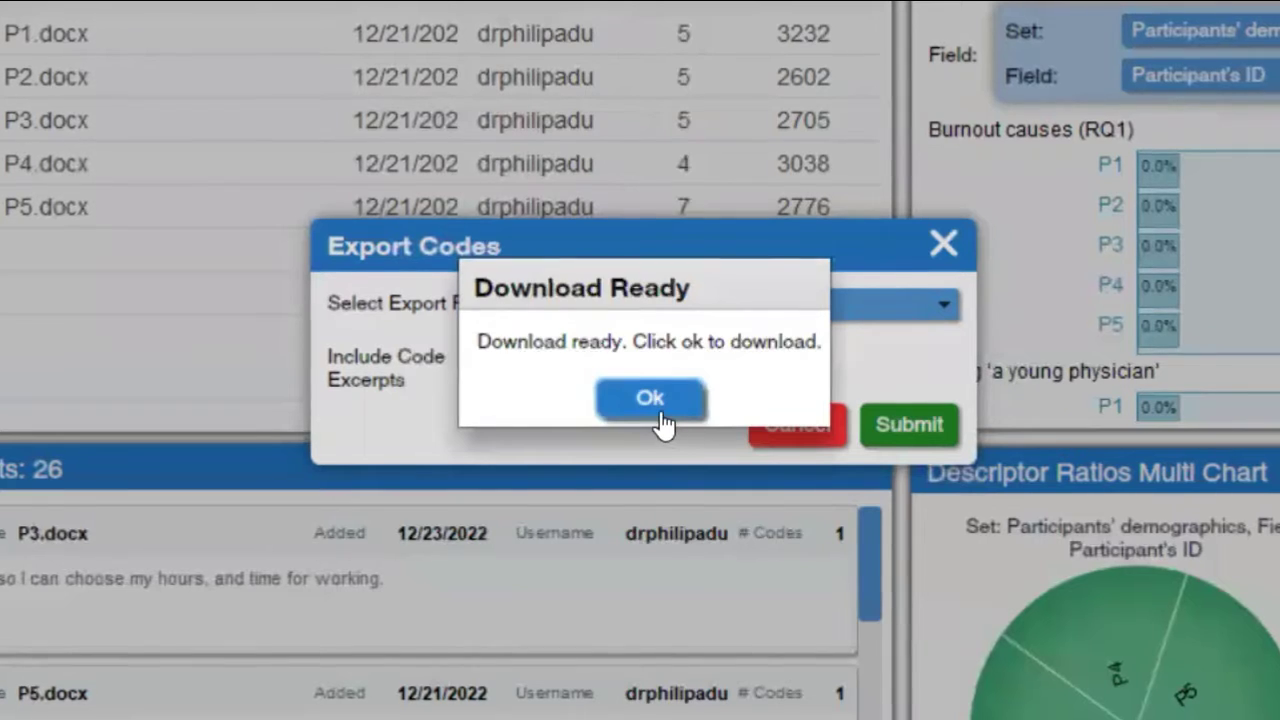
pyautogui.click(660, 418)
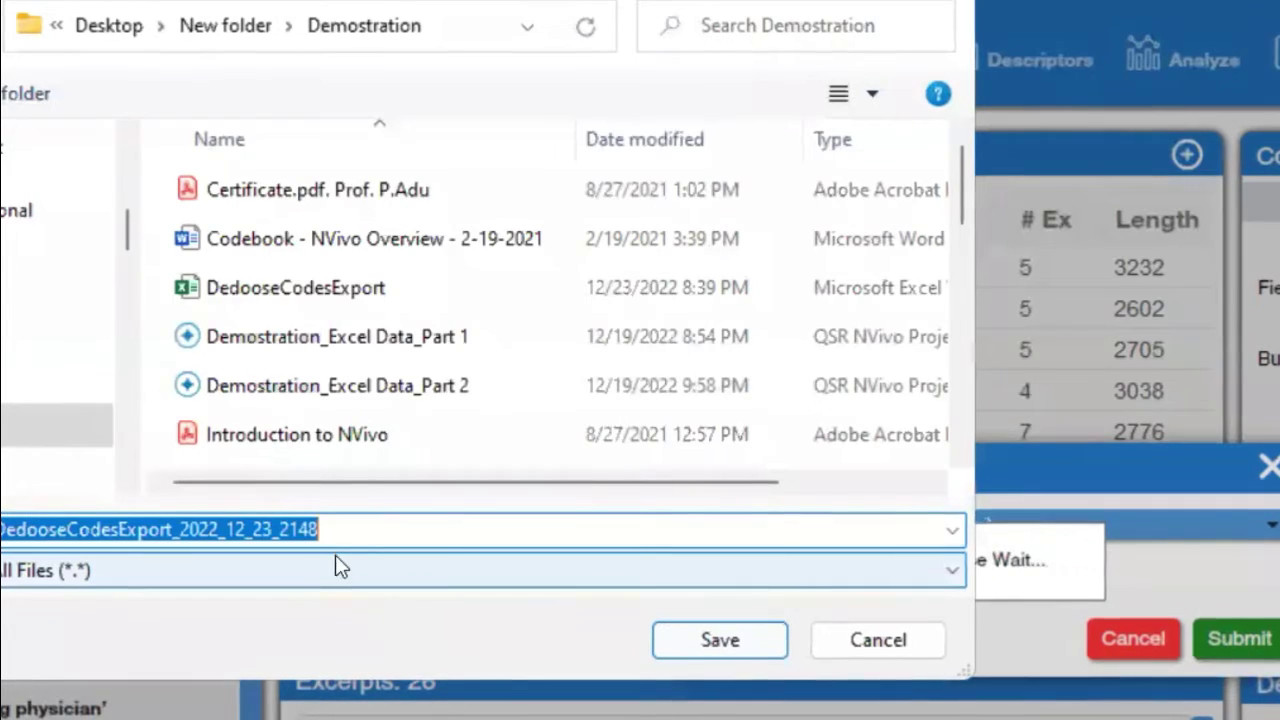
# Save the Word export in the Demostration folder under the file name DedooseCodesExport_2022
pyautogui.click(343, 534)
pyautogui.press('BackSpace')
pyautogui.press('BackSpace')
pyautogui.press('BackSpace')
pyautogui.press('BackSpace')
pyautogui.press('BackSpace')
pyautogui.press('BackSpace')
pyautogui.press('BackSpace')
pyautogui.press('BackSpace')
pyautogui.press('BackSpace')
pyautogui.press('BackSpace')
pyautogui.press('BackSpace')
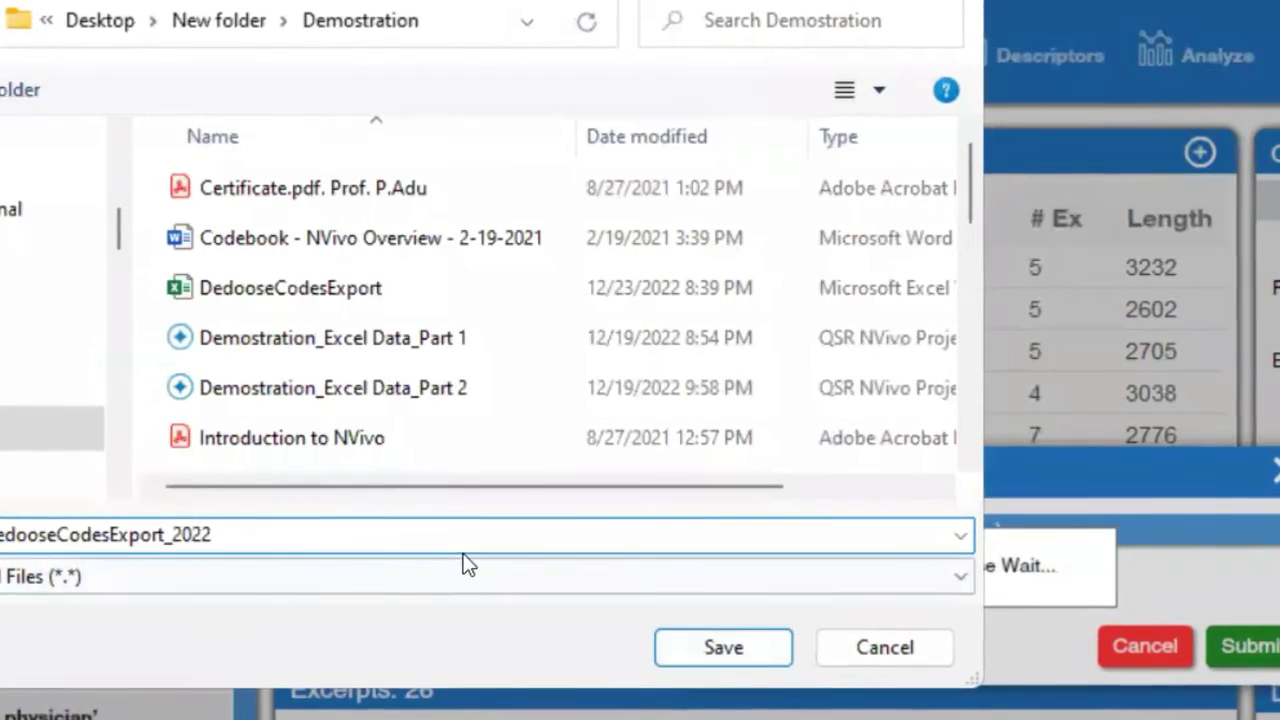
pyautogui.click(695, 645)
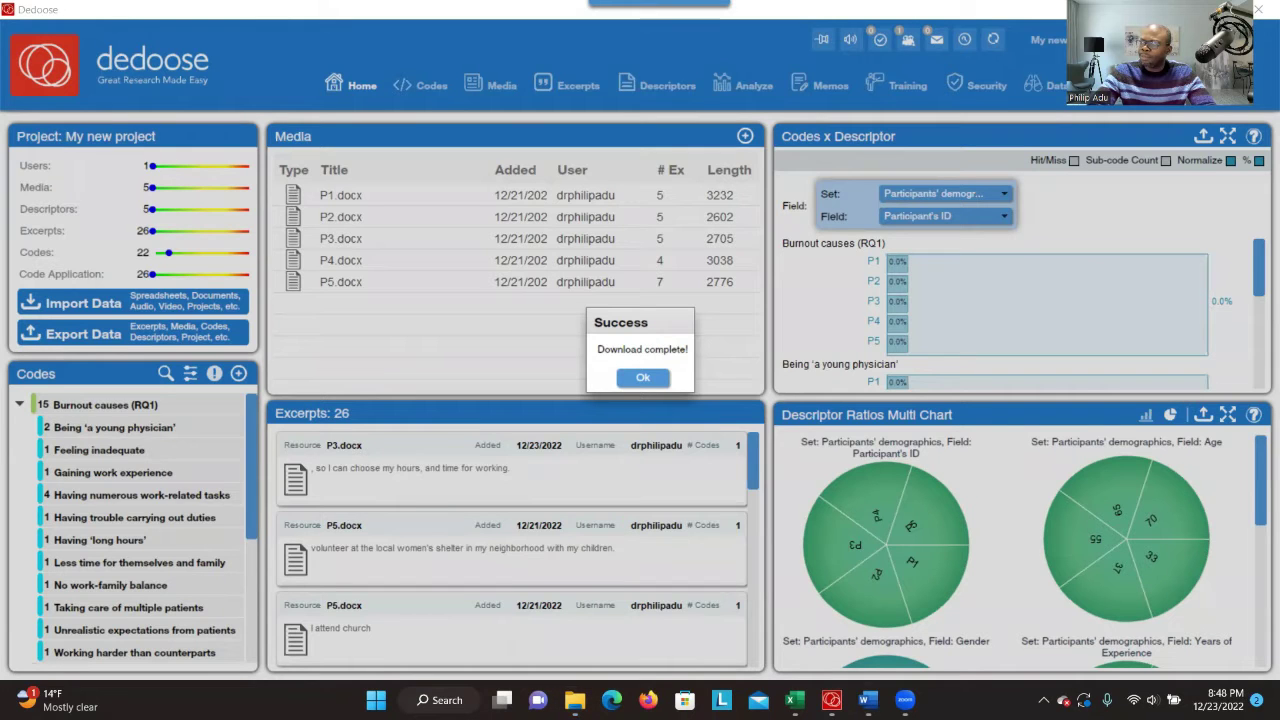
# Switch to Word and review the codes and excerpts in the exported document through to its last page
pyautogui.click(867, 699)
pyautogui.click(766, 180)
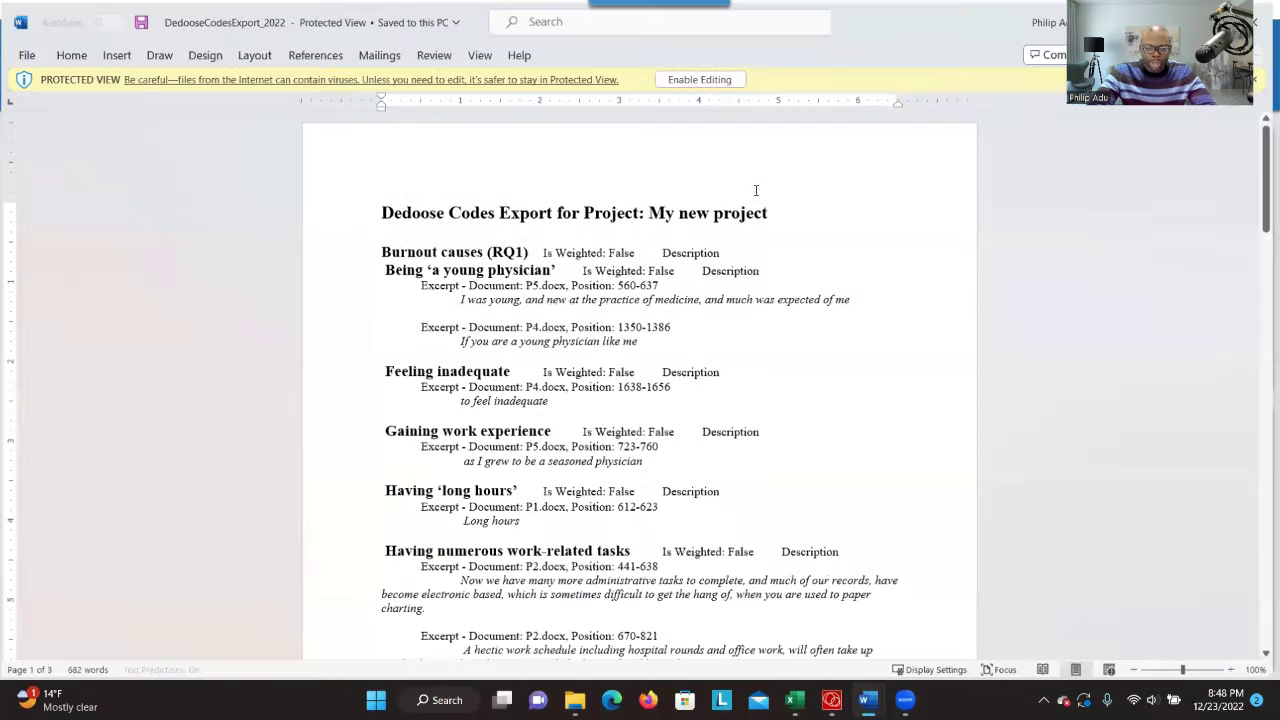
pyautogui.scroll(-15, 557, 405)
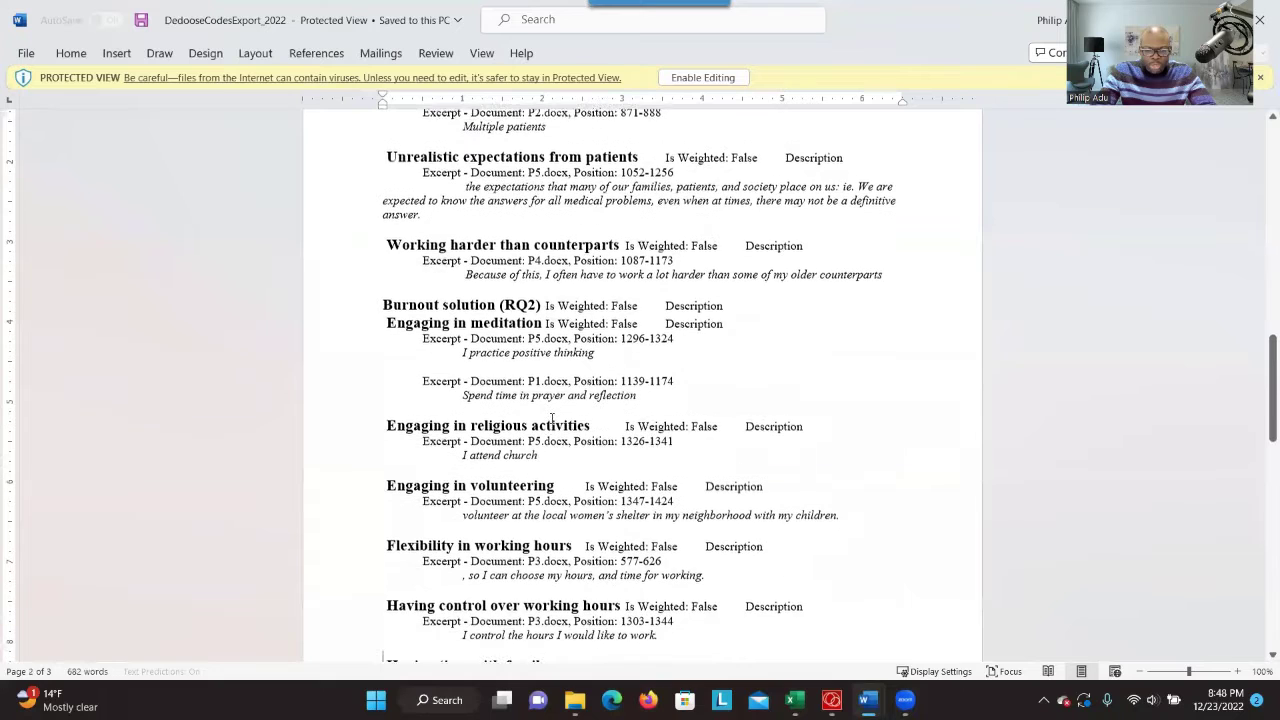
pyautogui.scroll(-2, 551, 418)
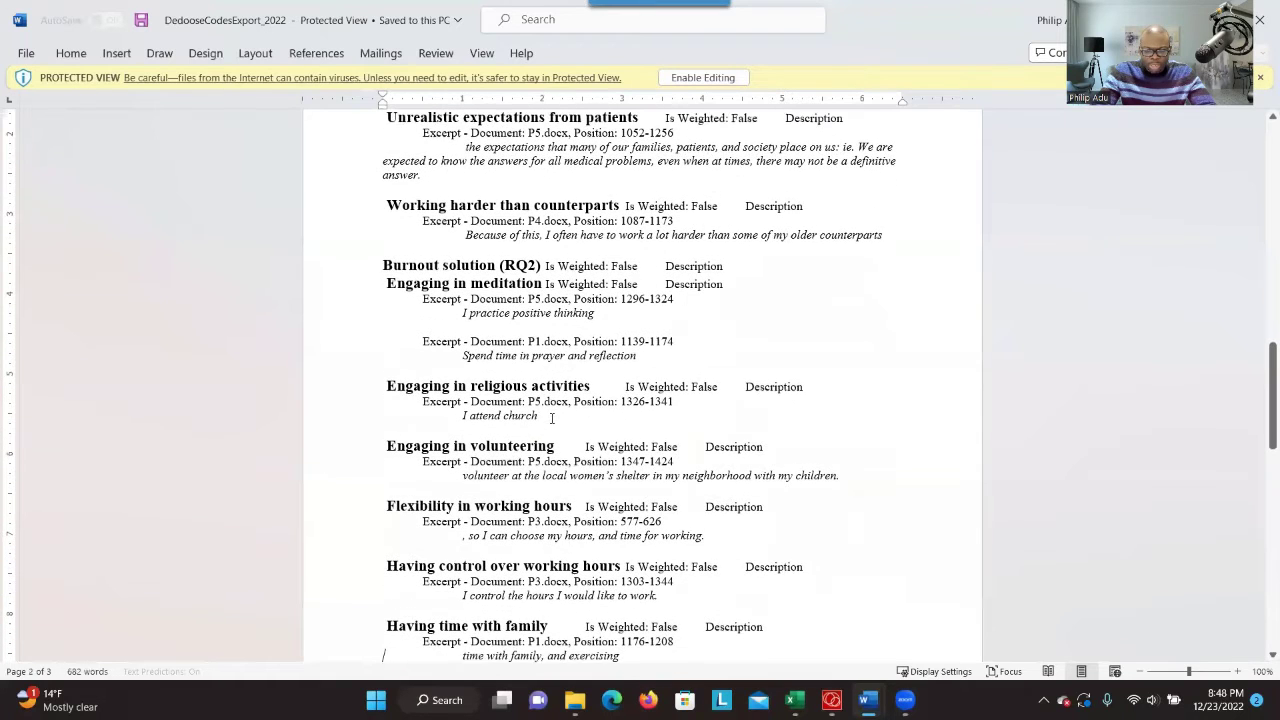
pyautogui.scroll(-6, 551, 418)
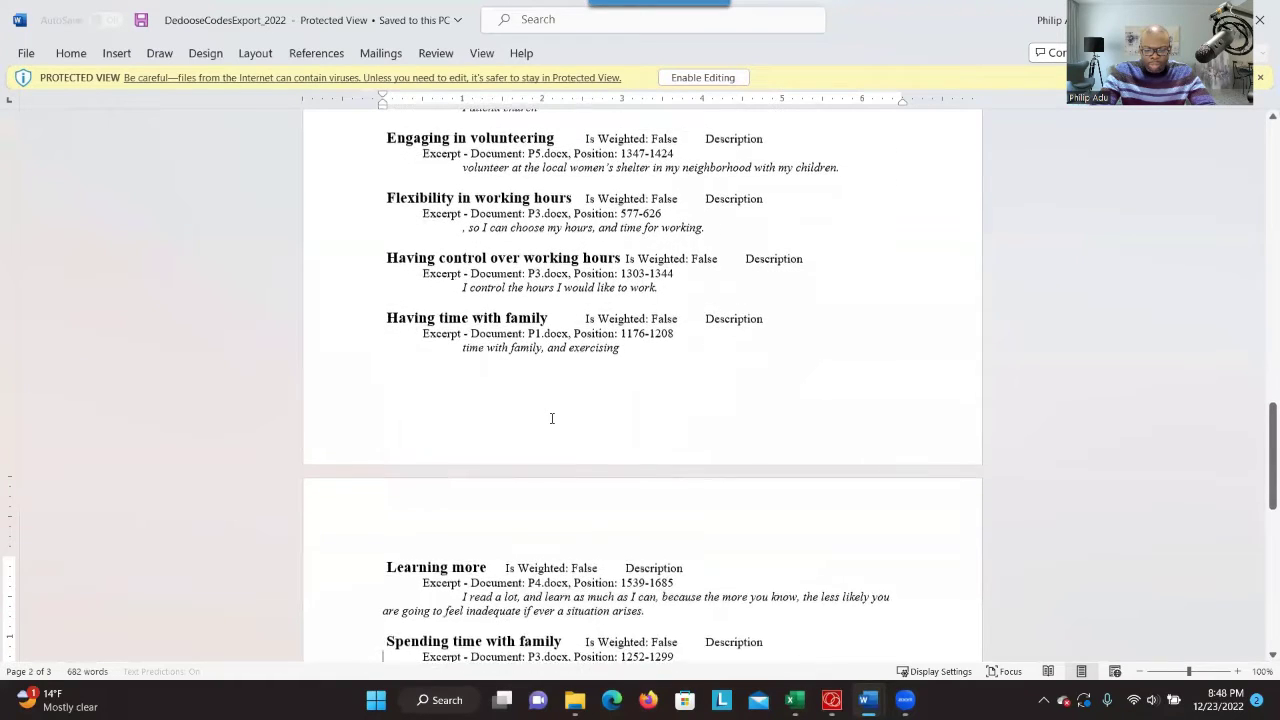
pyautogui.scroll(-2, 551, 418)
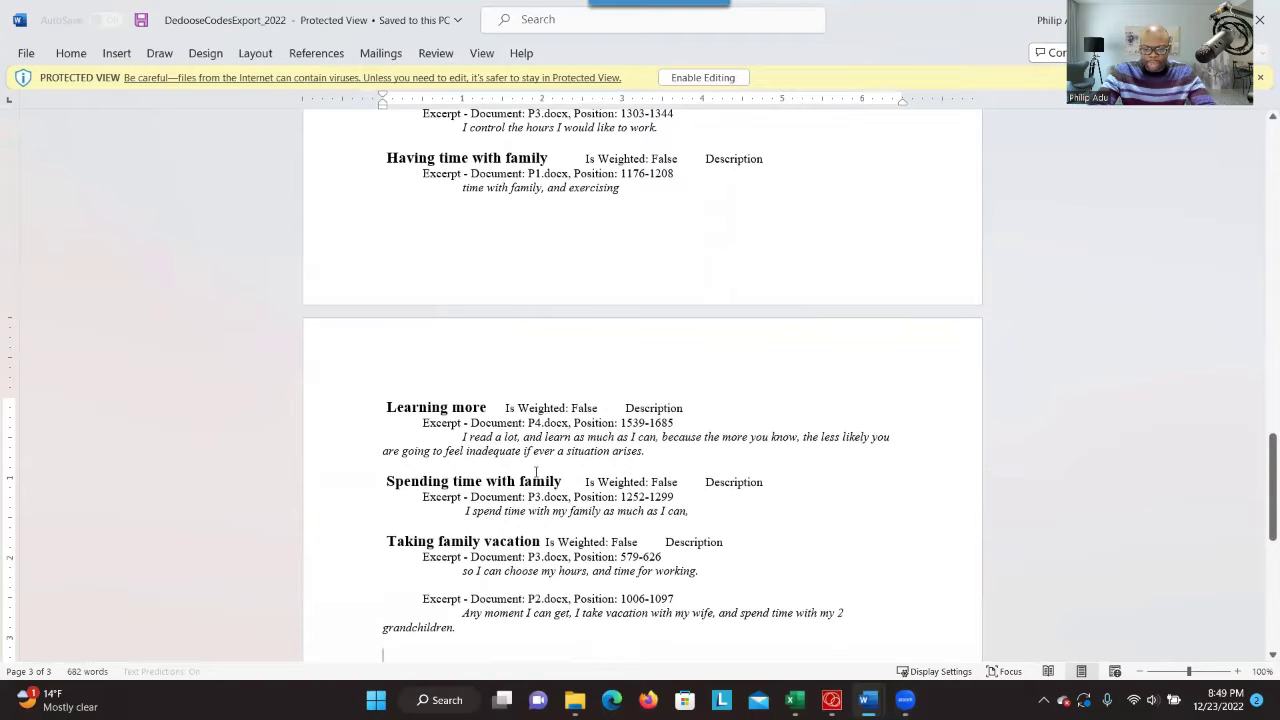
# Select the excerpt text under the "Learning more" code to examine it, and enable editing of the exported document
pyautogui.tripleClick(501, 482)
pyautogui.moveTo(432, 410); pyautogui.dragTo(648, 456)
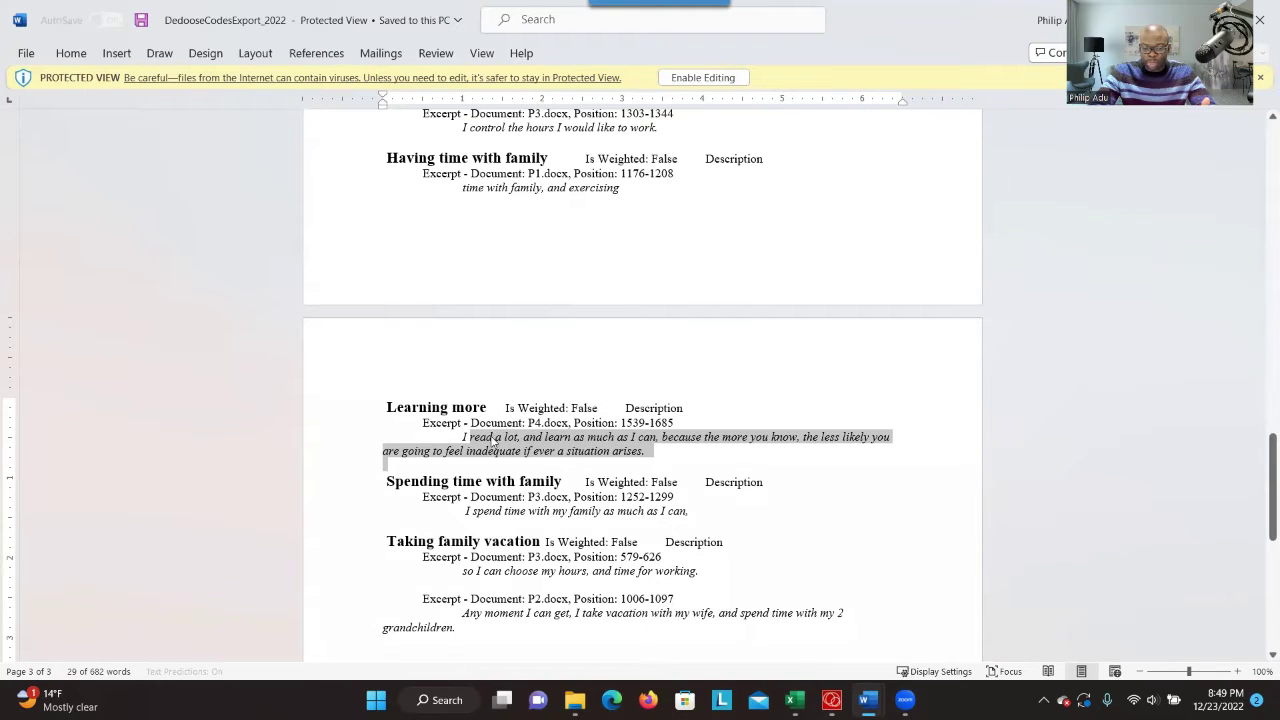
pyautogui.moveTo(459, 437); pyautogui.dragTo(645, 448)
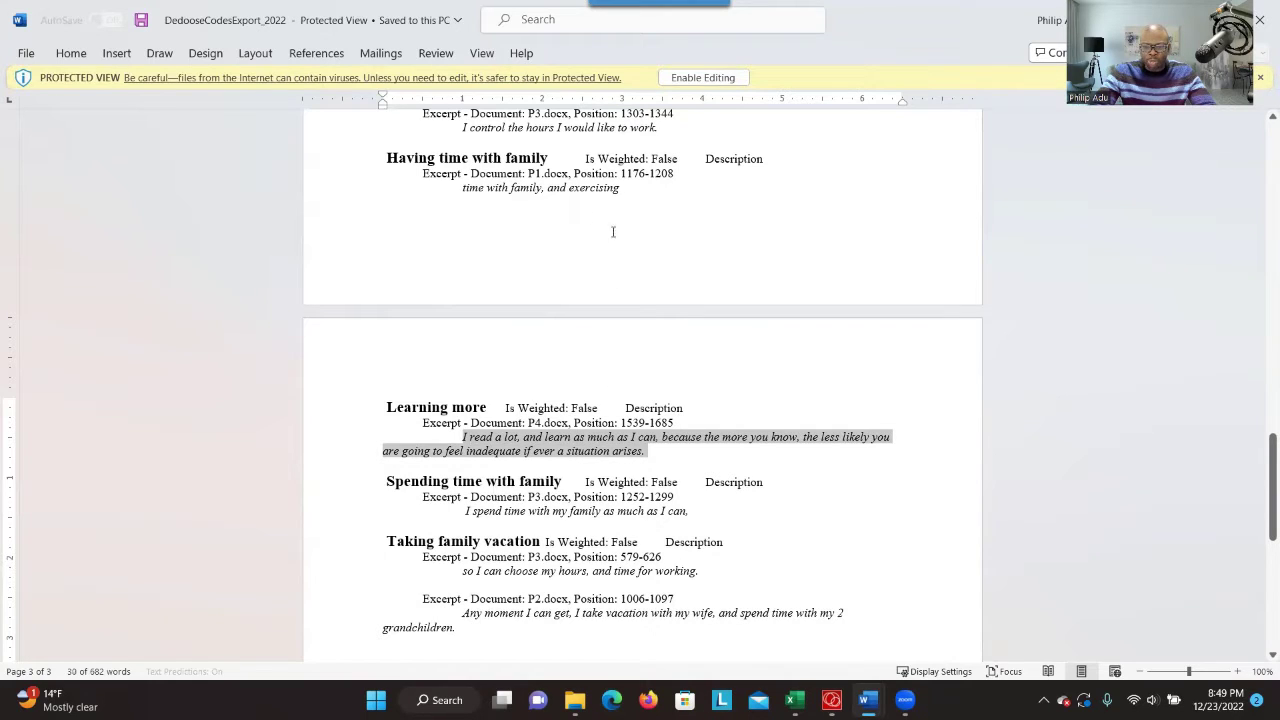
pyautogui.click(590, 494)
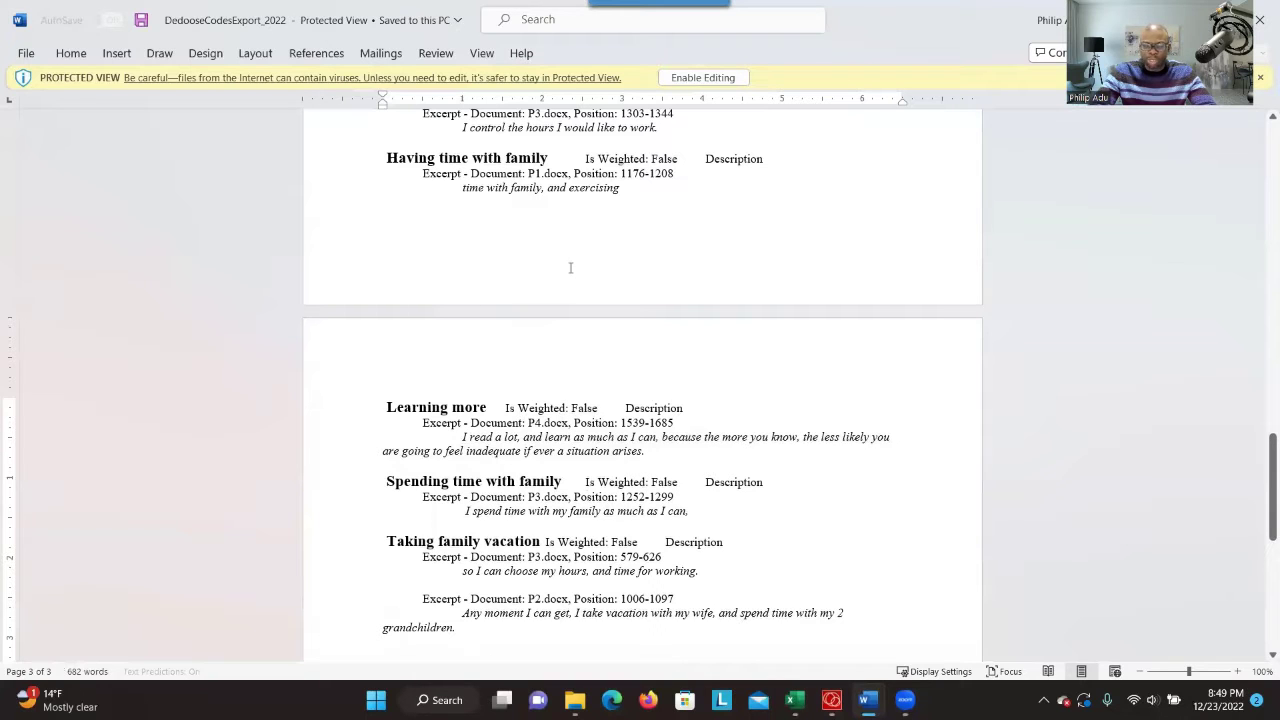
pyautogui.click(698, 78)
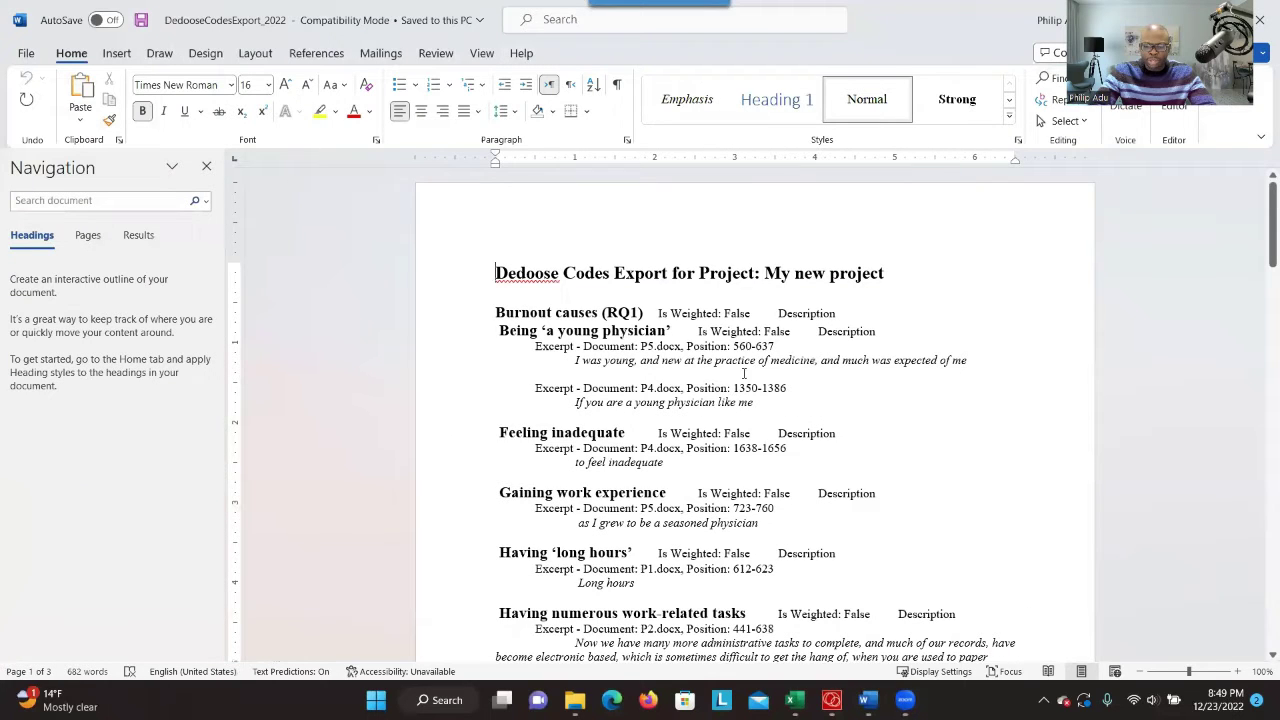
# Return to Dedoose, export the project's codes in Excel 2007+ (xlsx) format and start the download
pyautogui.click(831, 699)
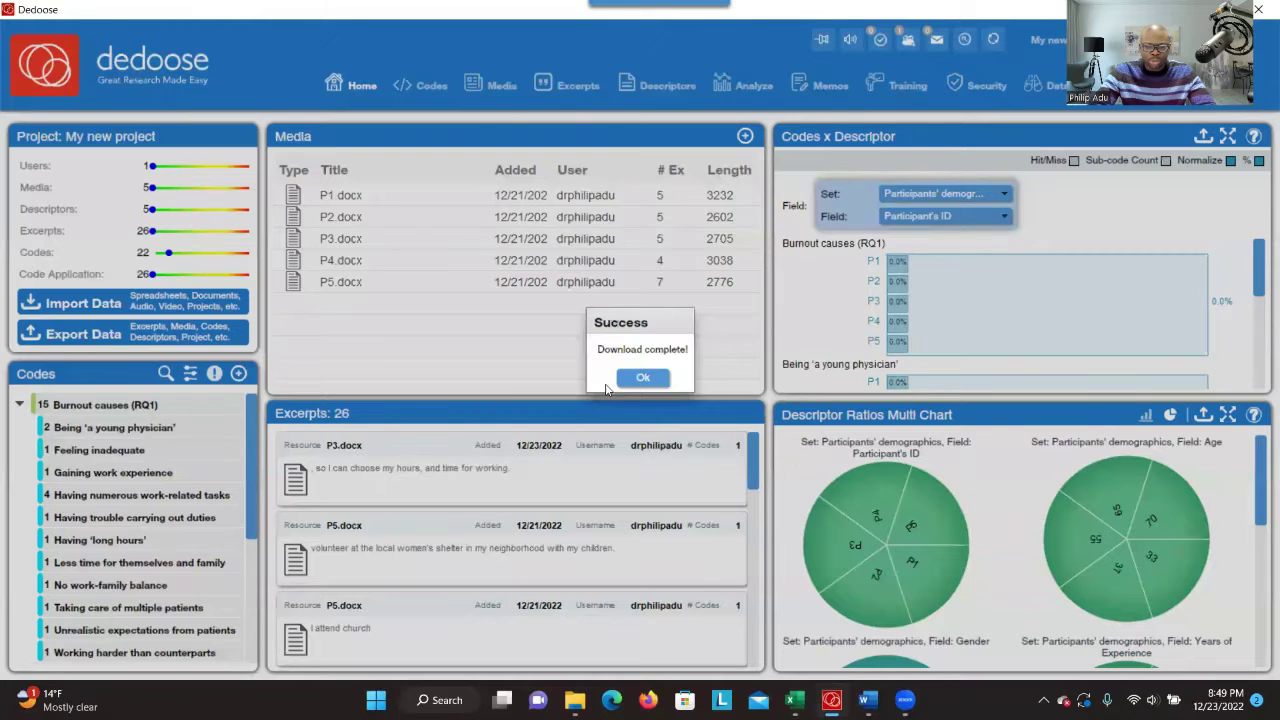
pyautogui.click(640, 380)
pyautogui.click(175, 338)
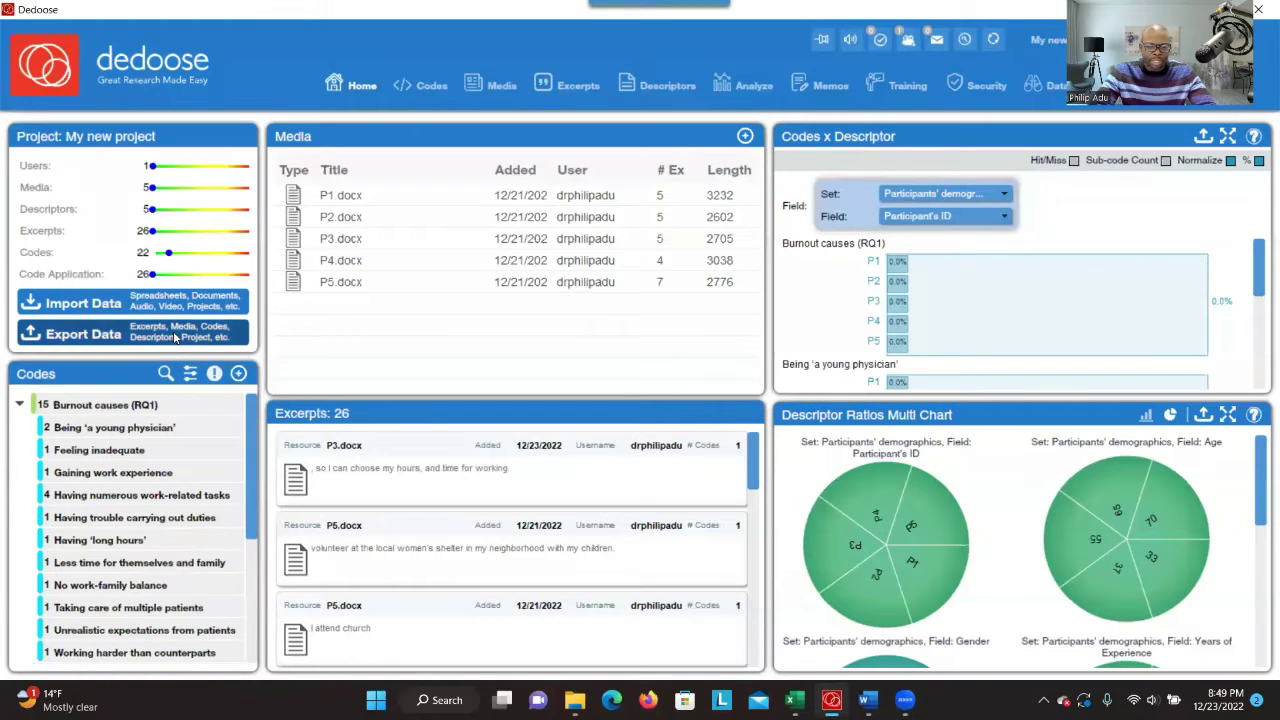
pyautogui.click(528, 170)
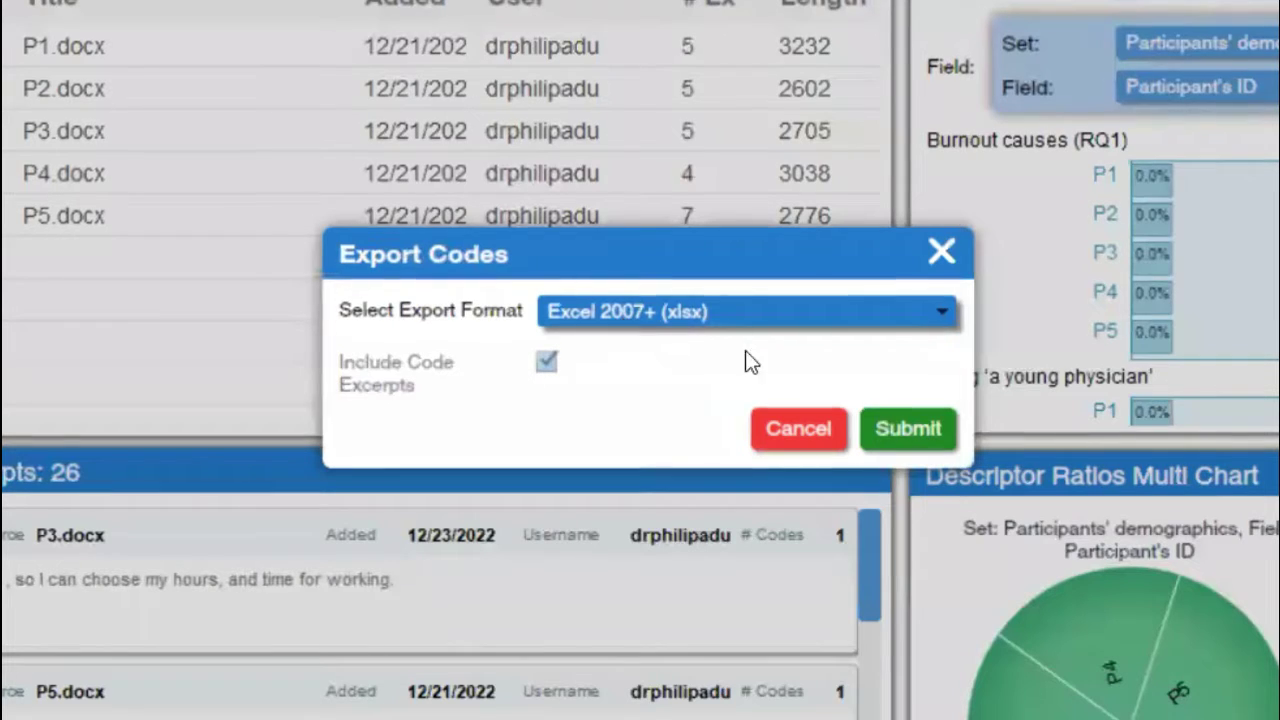
pyautogui.click(906, 428)
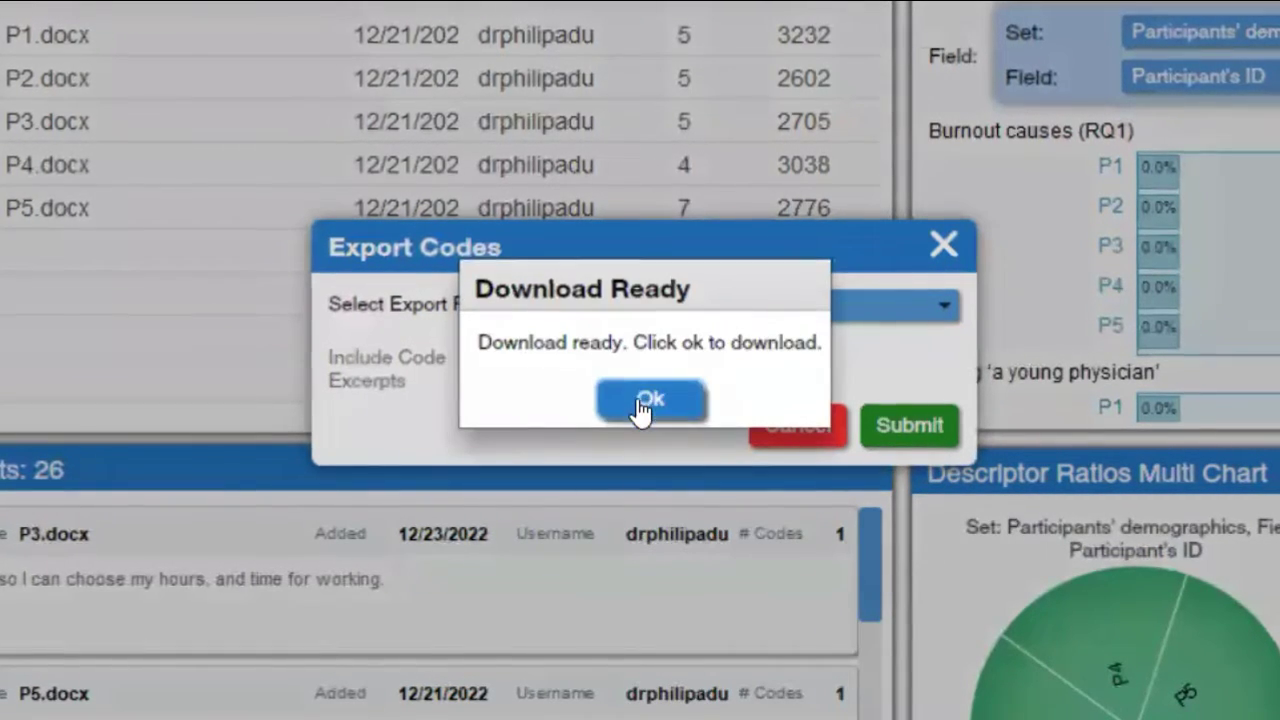
pyautogui.click(645, 408)
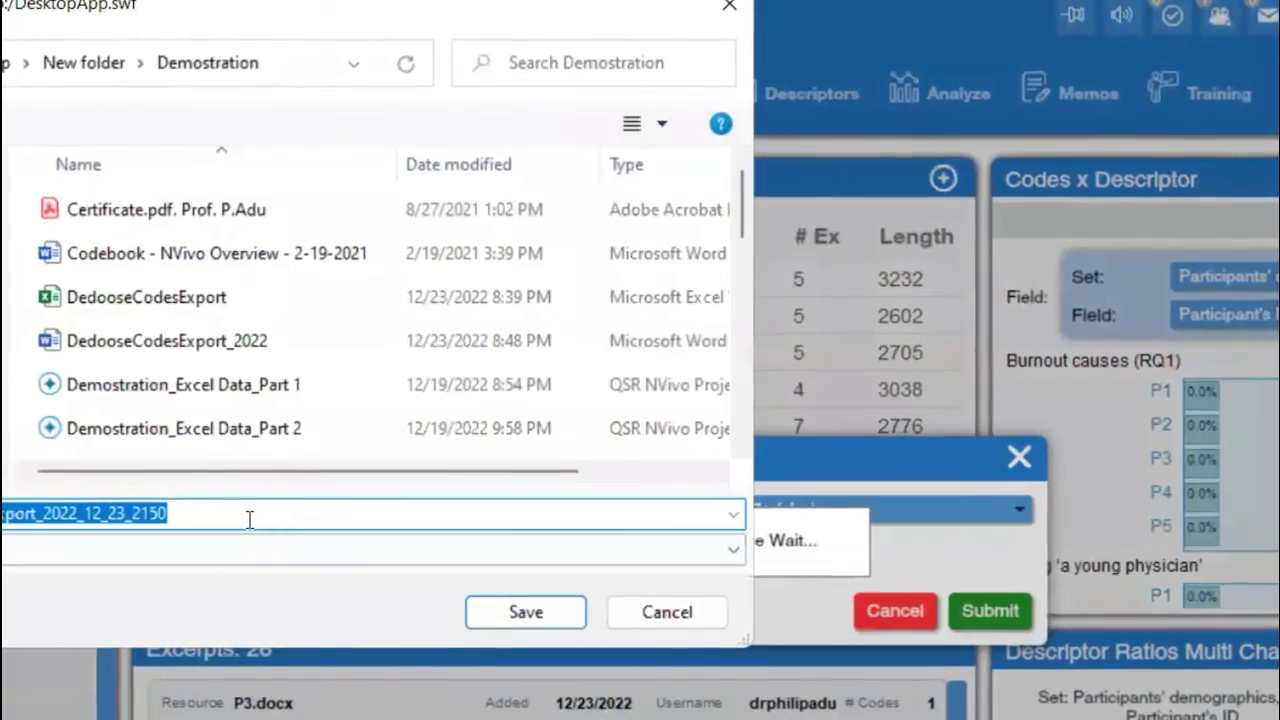
# Save the Excel export in the Demostration folder under the file name DedooseCodesExport_2022
pyautogui.moveTo(249, 517); pyautogui.dragTo(84, 520)
pyautogui.press('BackSpace')
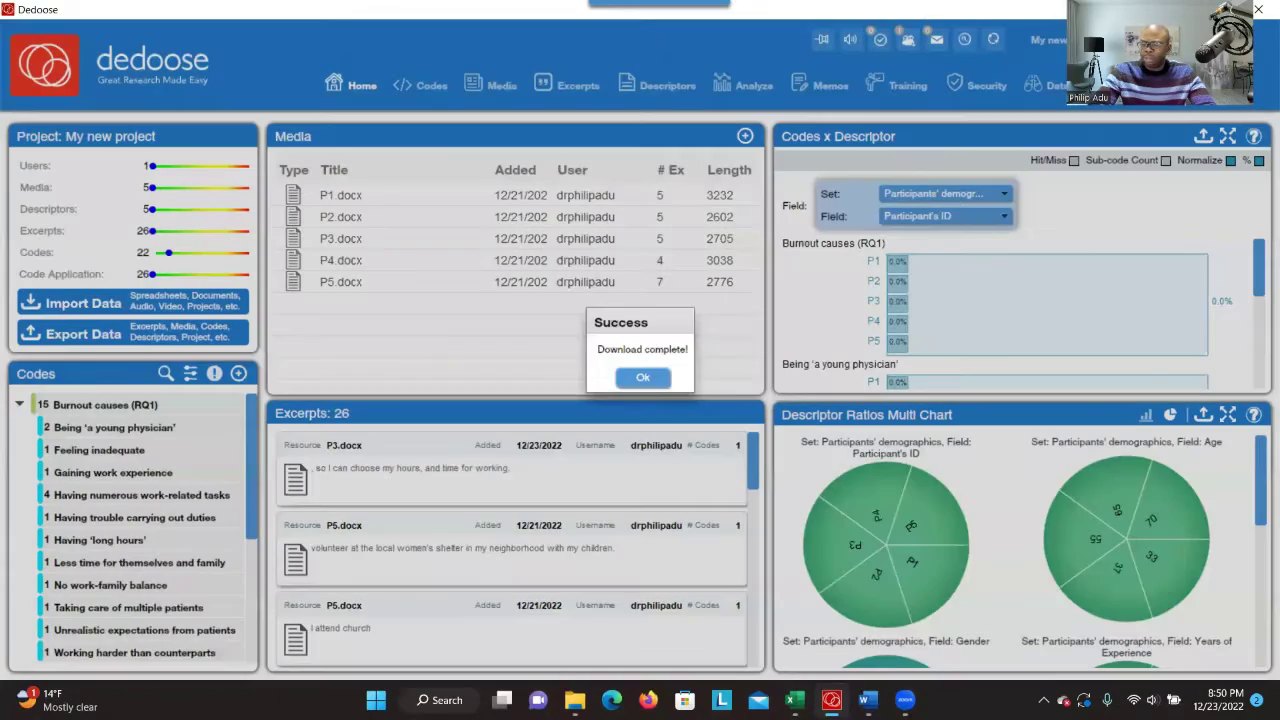
pyautogui.press('Return')
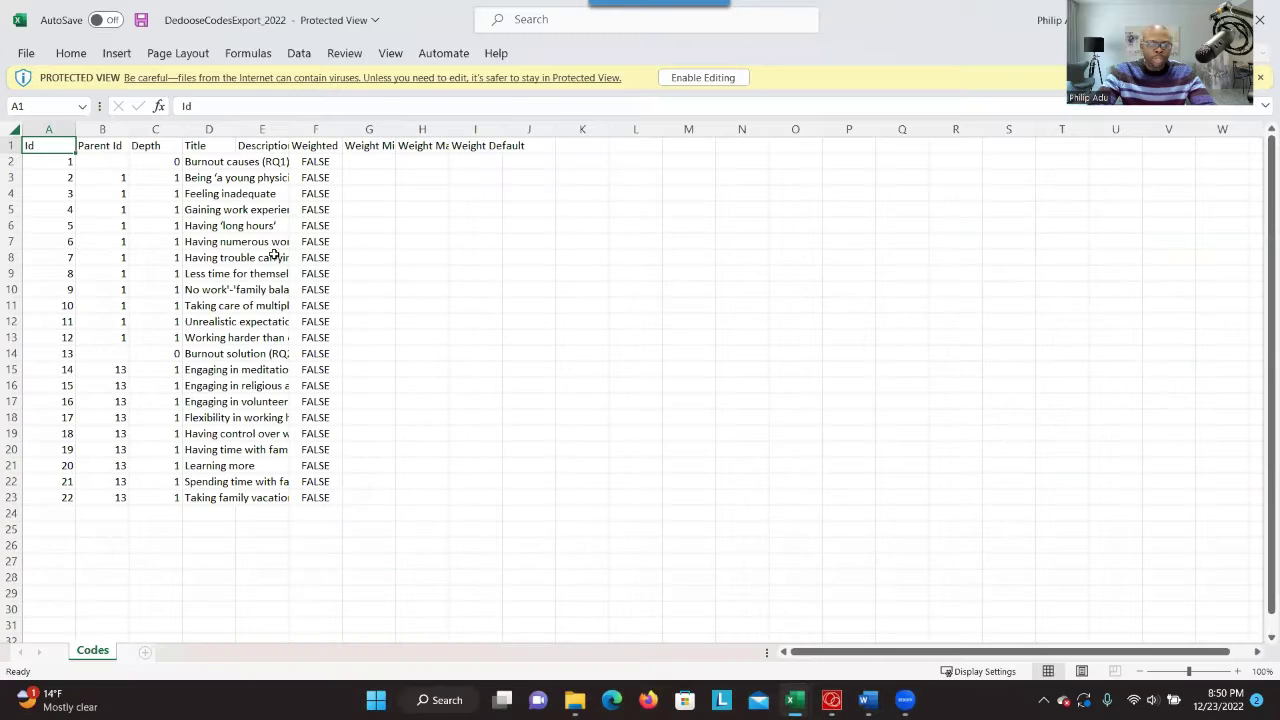
# Widen the Title column and examine the codes listed under Burnout causes (RQ1) and Burnout solution (RQ2)
pyautogui.moveTo(240, 132); pyautogui.dragTo(453, 133)
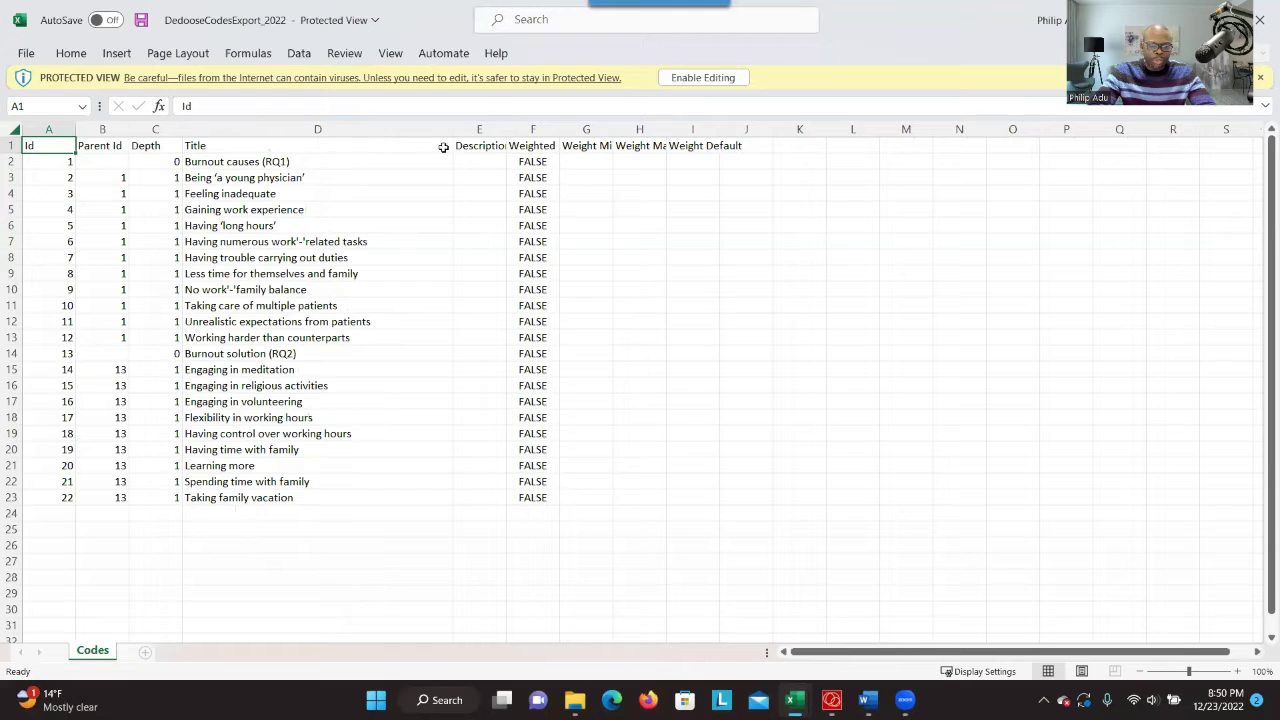
pyautogui.moveTo(277, 177); pyautogui.dragTo(293, 337)
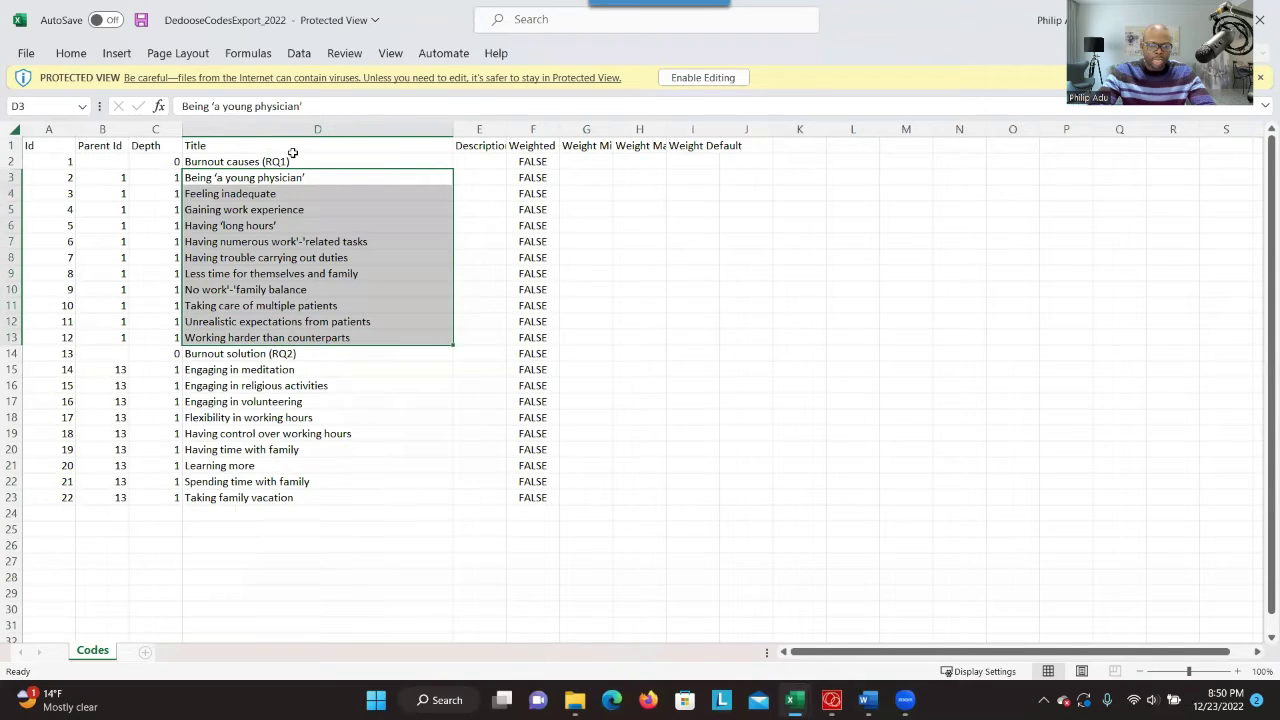
pyautogui.click(213, 381)
pyautogui.moveTo(215, 369); pyautogui.dragTo(261, 401)
pyautogui.click(254, 245)
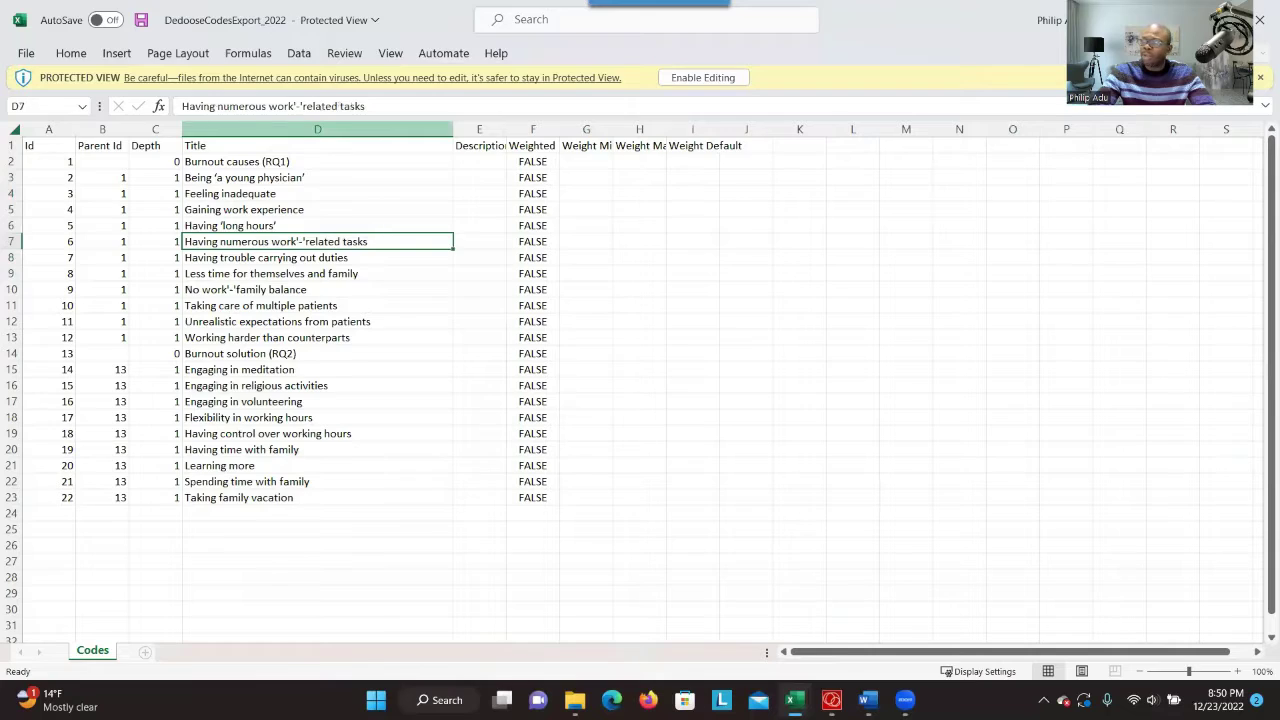
# Switch to Word and set up a blank document with landscape page orientation
pyautogui.hotkey('alt', 'Tab')
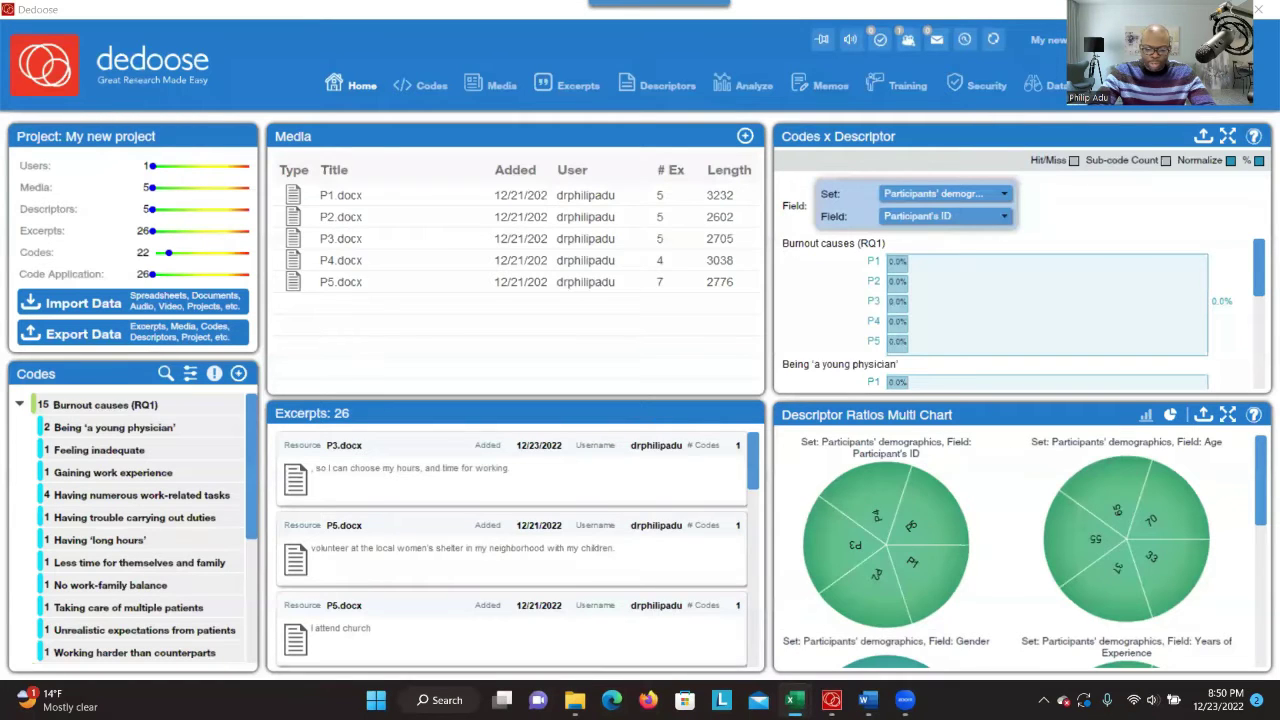
pyautogui.click(862, 699)
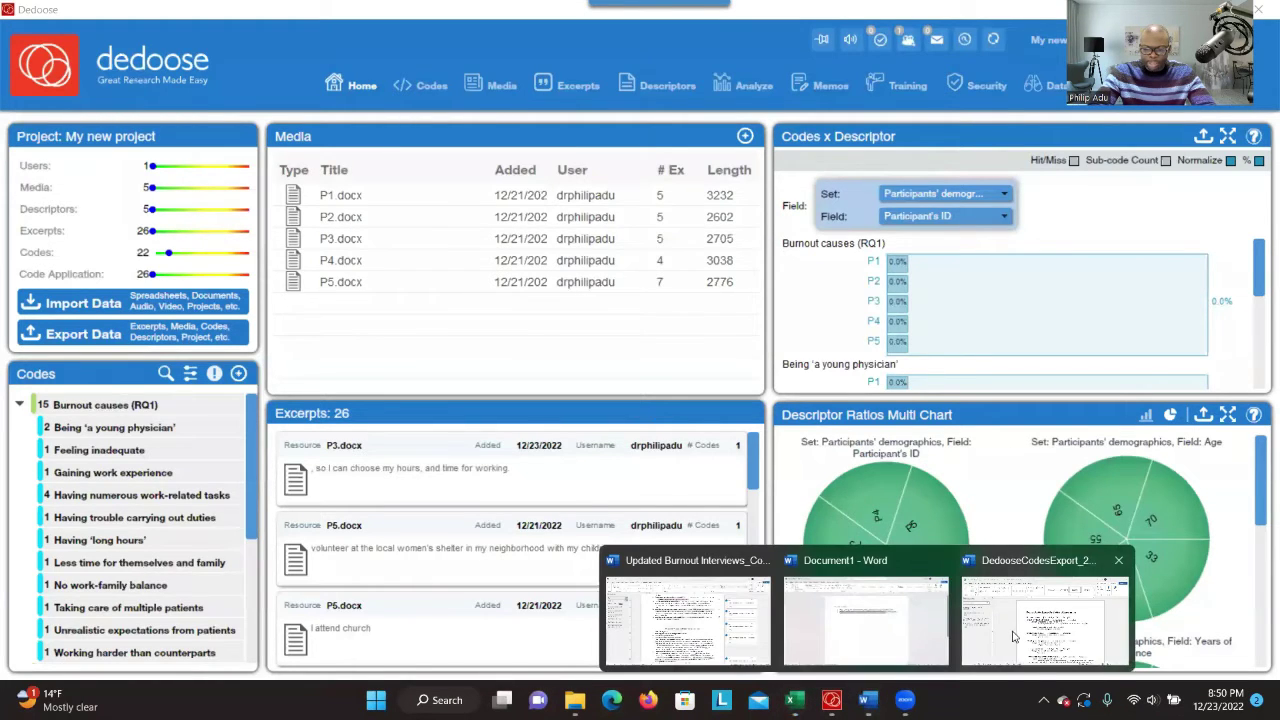
pyautogui.click(940, 620)
pyautogui.click(255, 56)
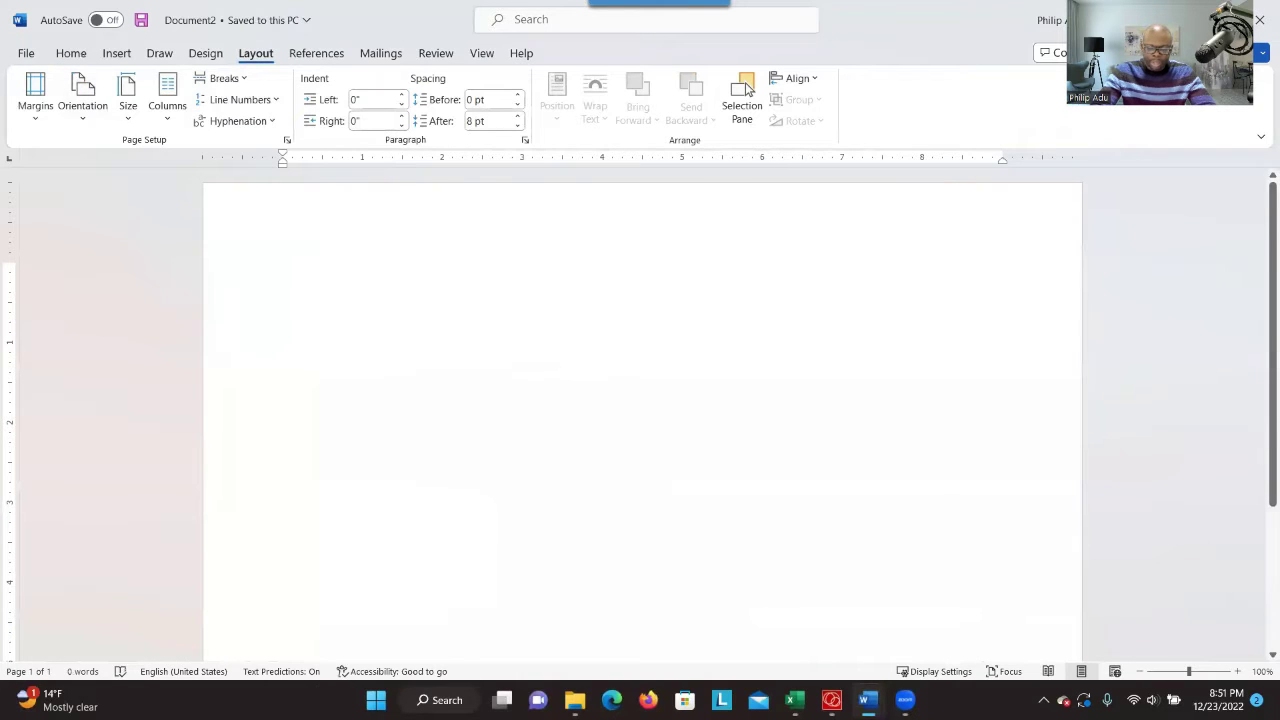
# Insert a table with six columns and two rows into the blank document
pyautogui.click(116, 53)
pyautogui.click(128, 90)
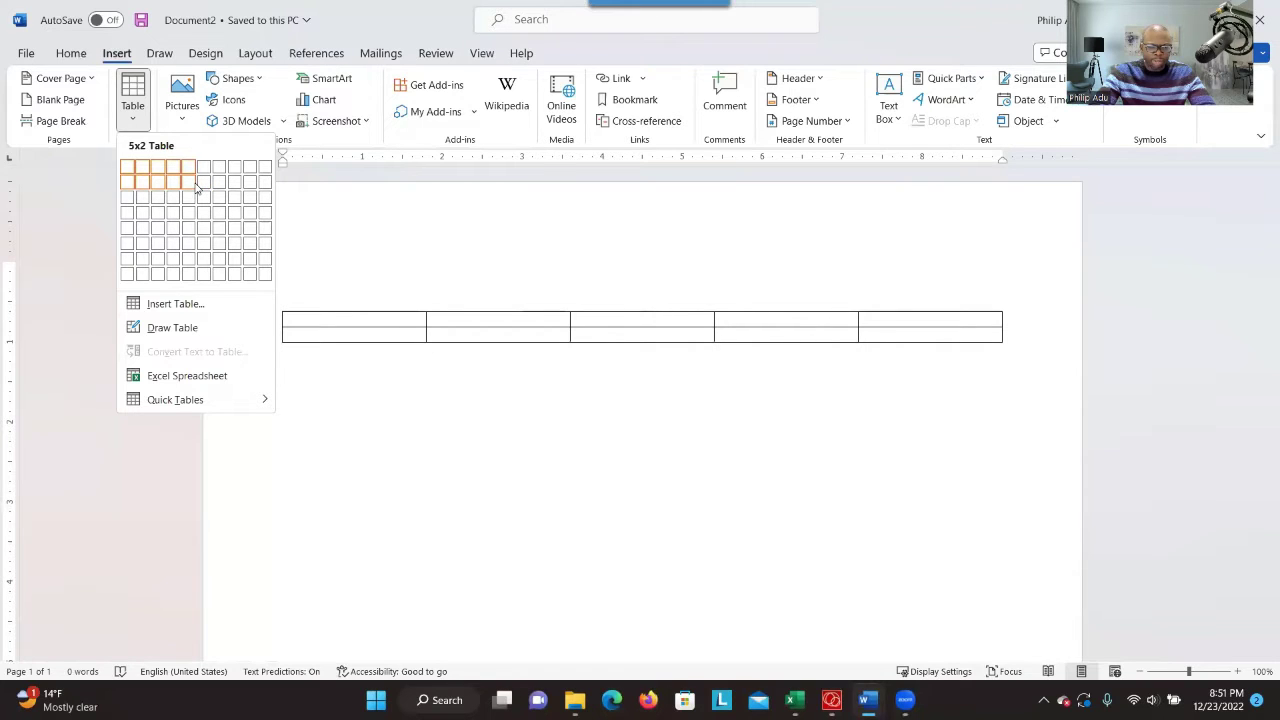
pyautogui.click(203, 181)
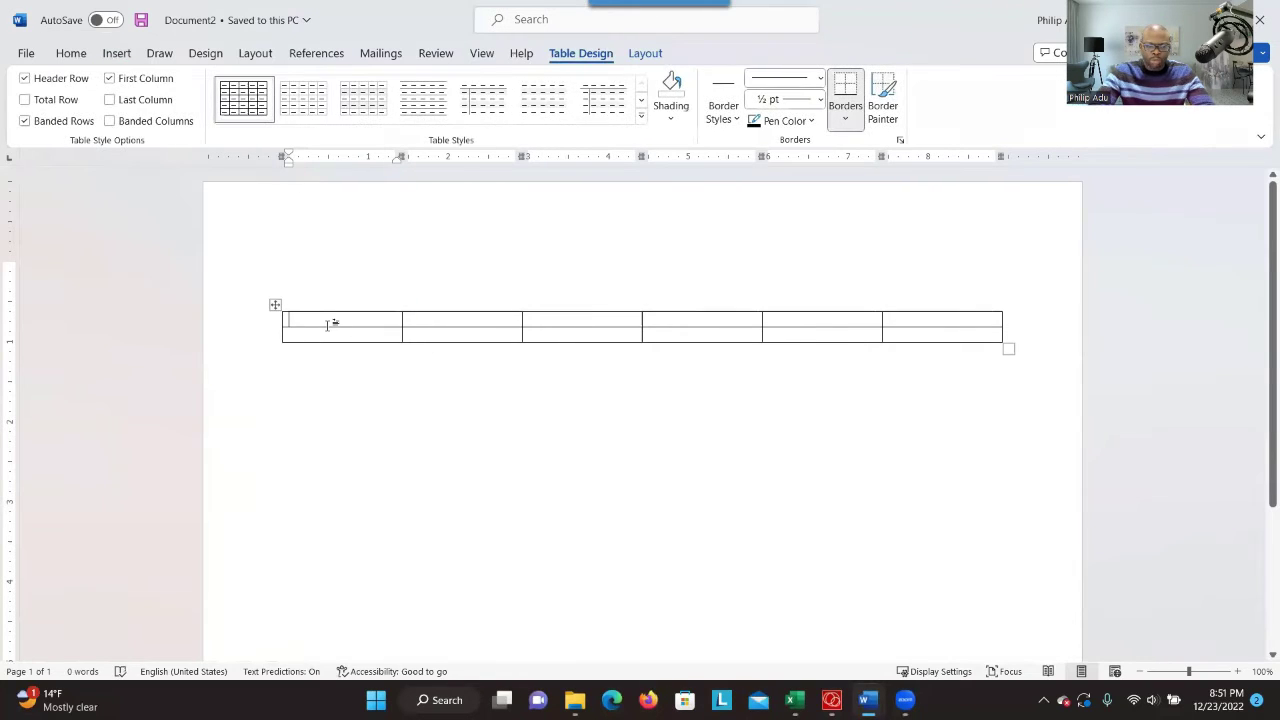
# Above the table, enter "Research question 1: What are the causes of burnout among Primary Healthcare Physicians? Burnout causes"
pyautogui.press('Return')
pyautogui.write('Researh ch ')
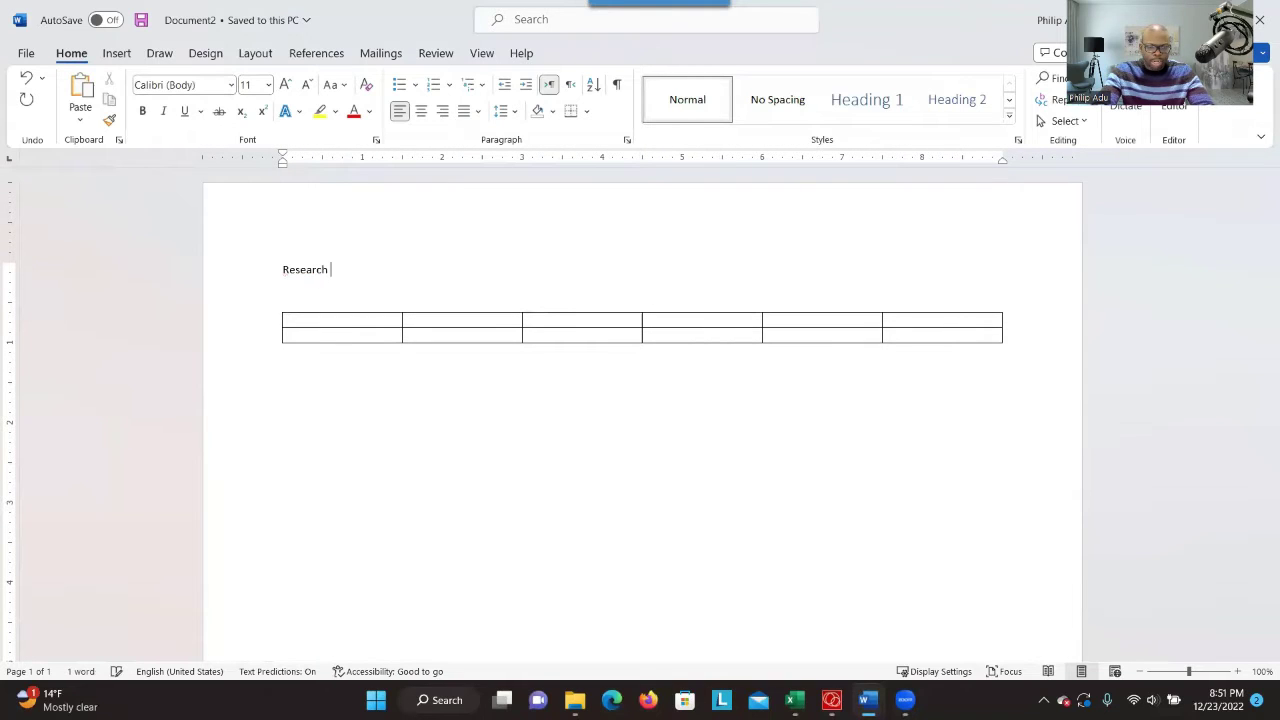
pyautogui.write('question 1:')
pyautogui.write('What are the causes of burnout among Primary Healthcare Physicians? Burnout causes')
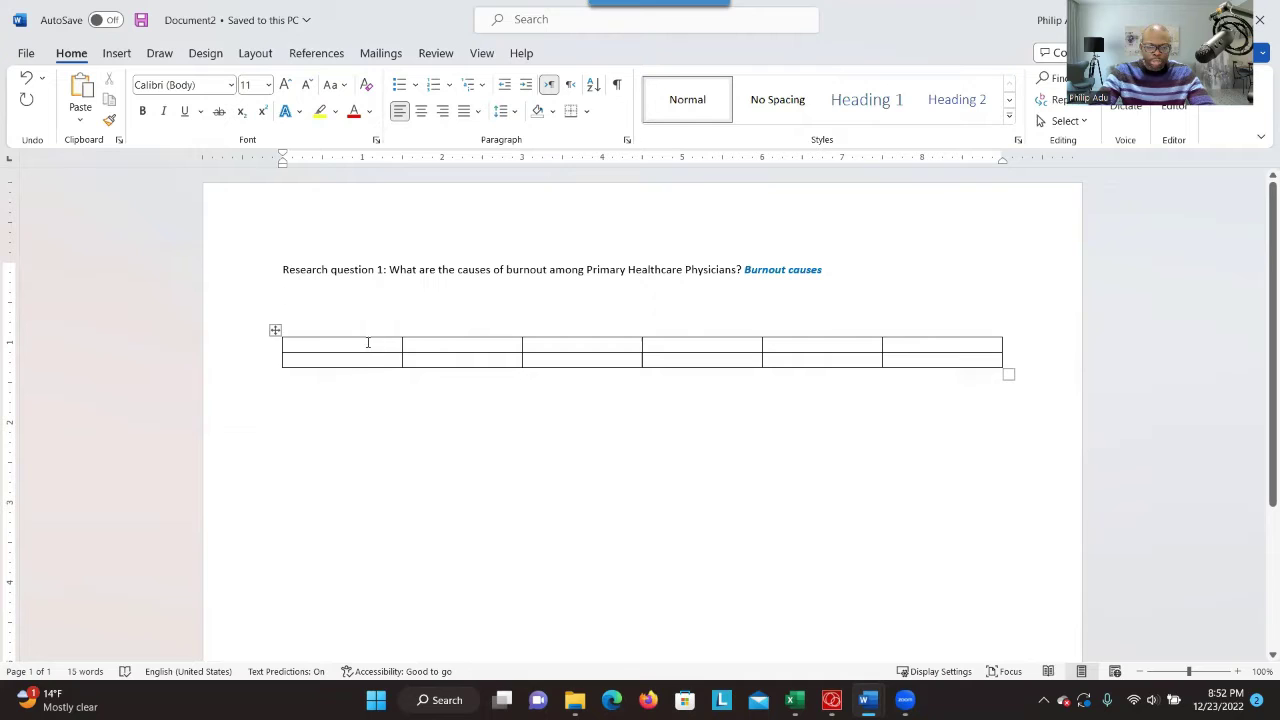
# Label the six header cells of the table Cluster 1 through Cluster 6
pyautogui.moveTo(367, 342); pyautogui.dragTo(411, 360)
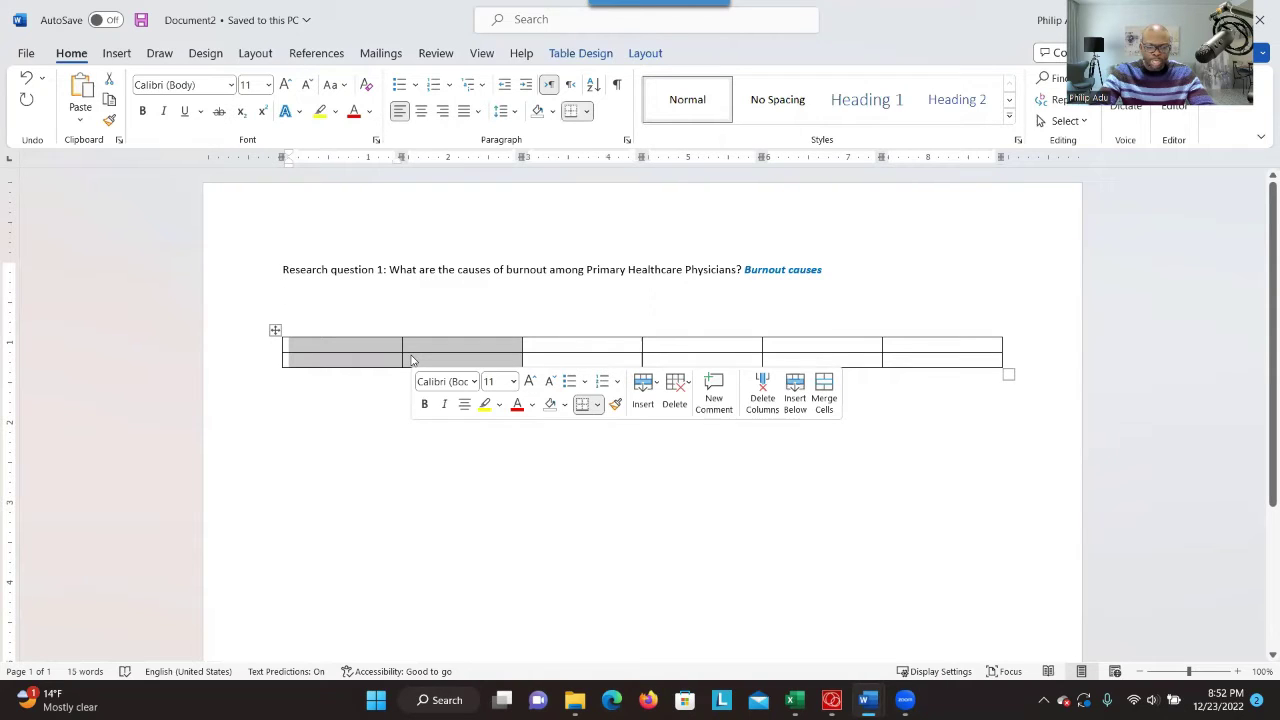
pyautogui.click(411, 360)
pyautogui.click(378, 346)
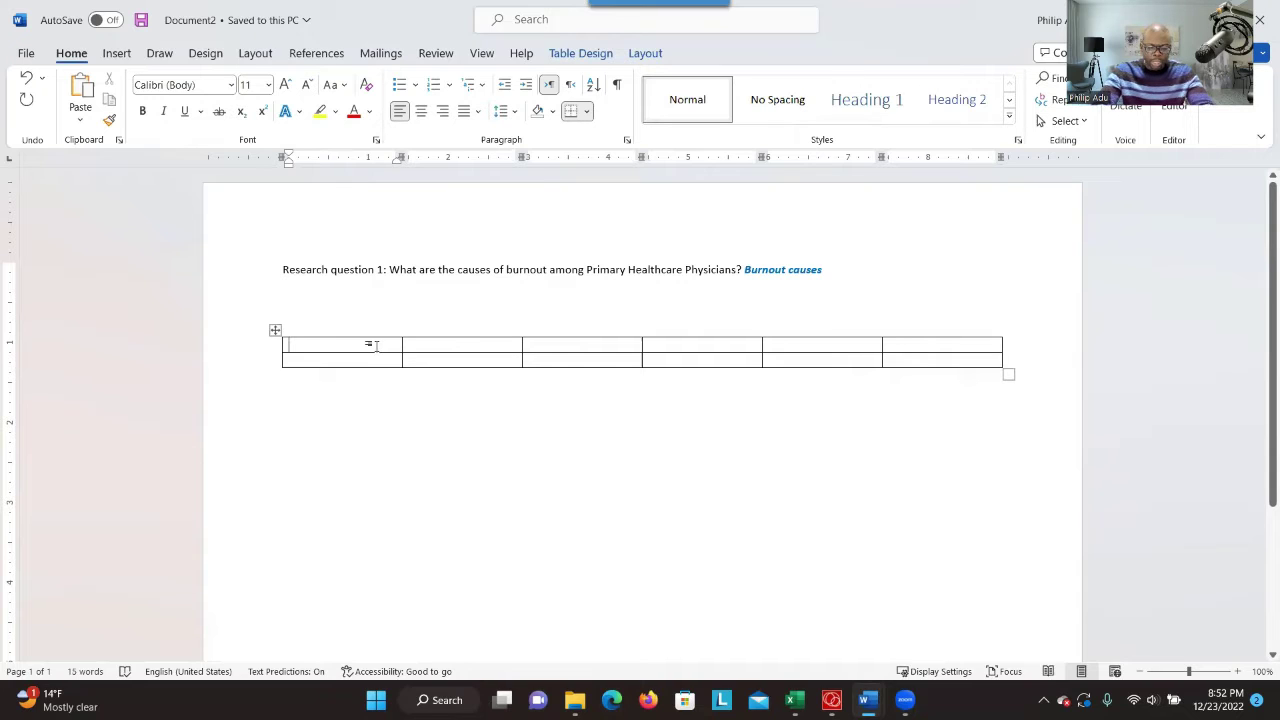
pyautogui.write('Clut')
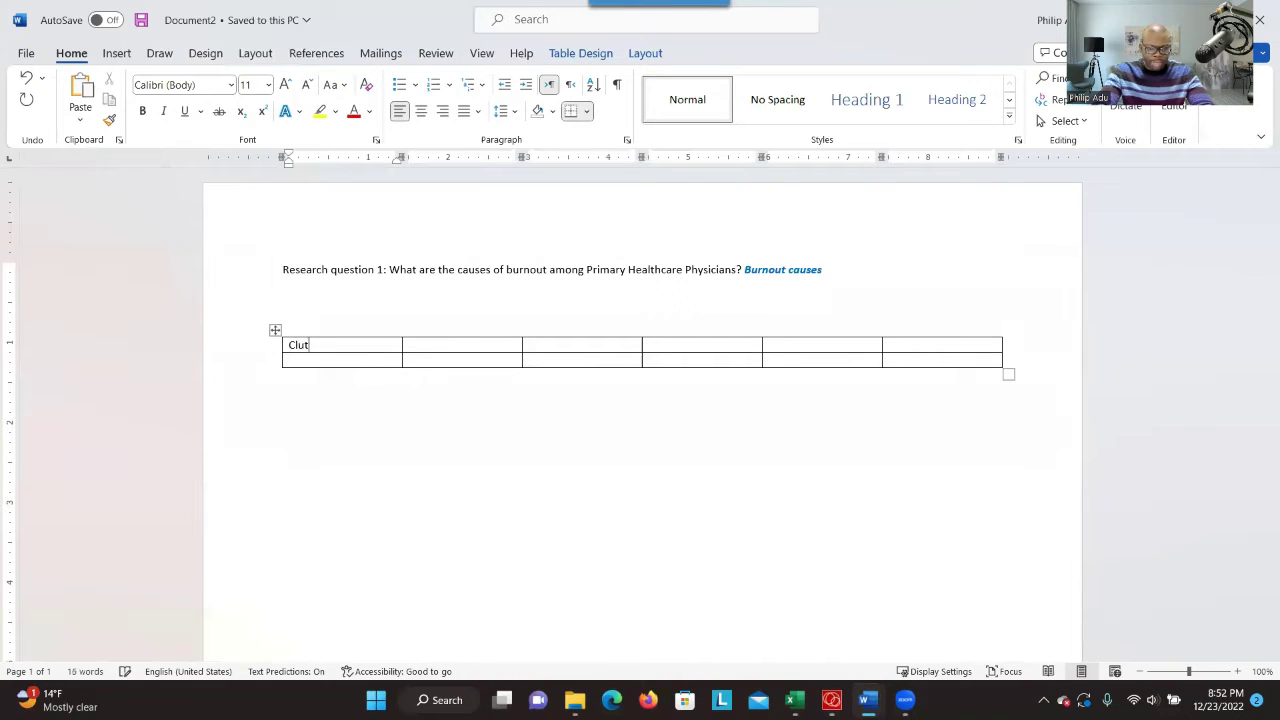
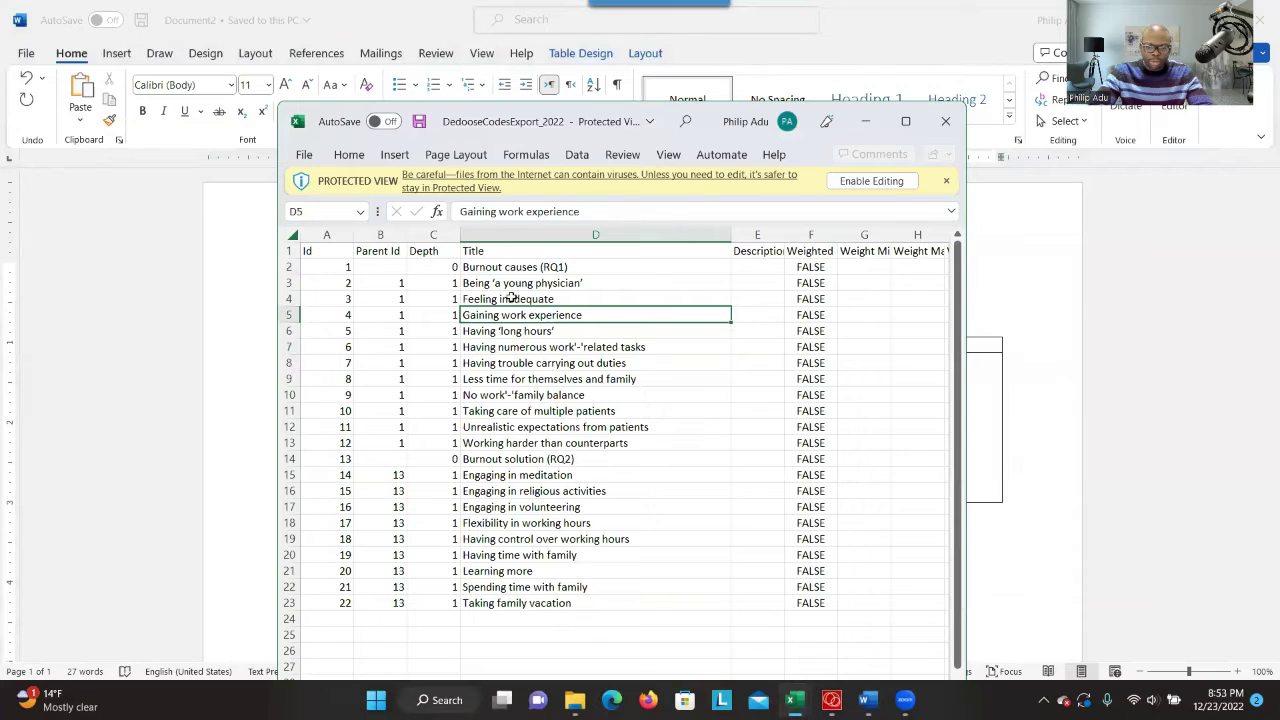
# Enable editing in the DedooseCodesExport_2022 workbook and widen the Title column to show the full code names
pyautogui.click(512, 287)
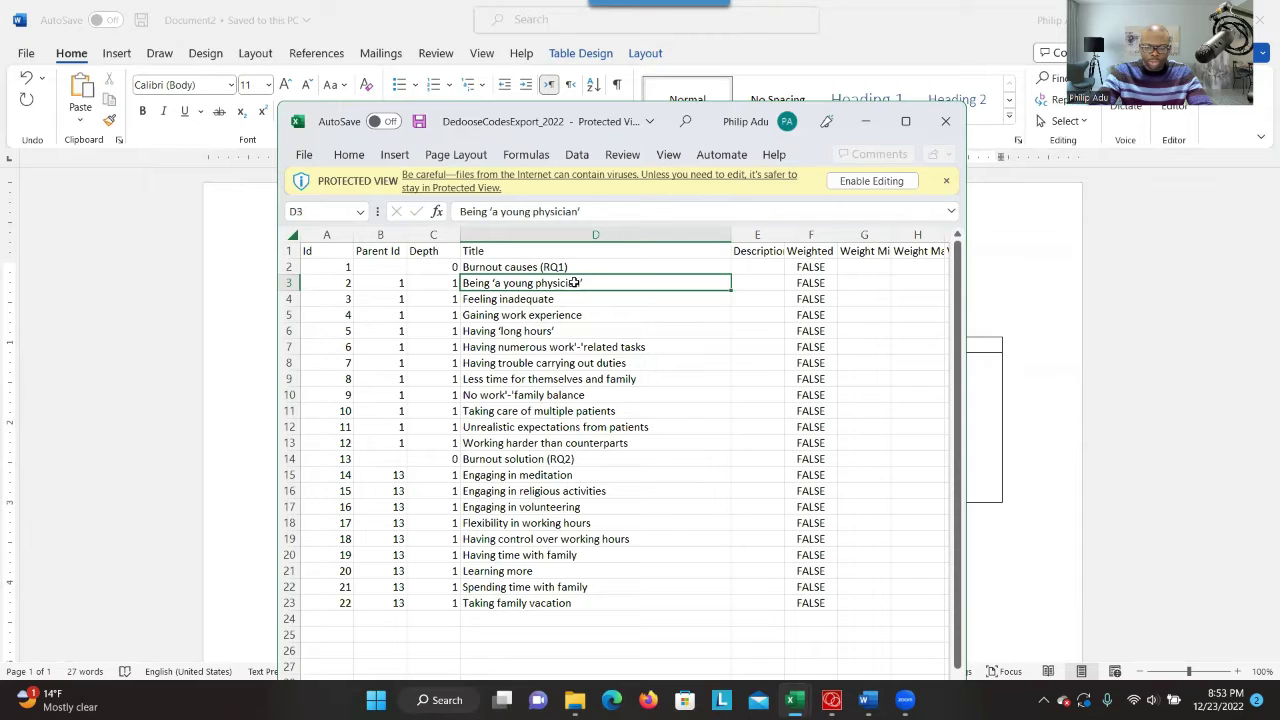
pyautogui.rightClick(573, 283)
pyautogui.click(872, 181)
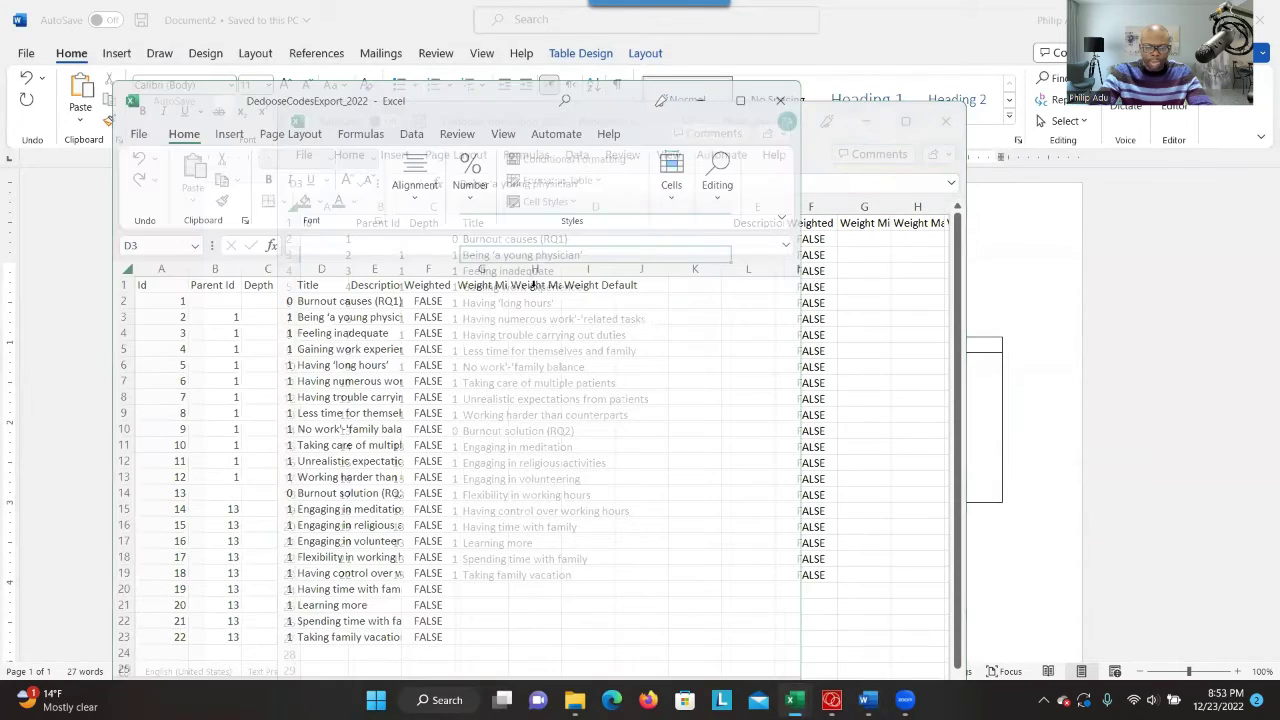
pyautogui.moveTo(349, 268); pyautogui.dragTo(616, 266)
# Copy the code Being 'a young physician' from the workbook into the cell below Cluster 1 in the Word table
pyautogui.doubleClick(422, 317)
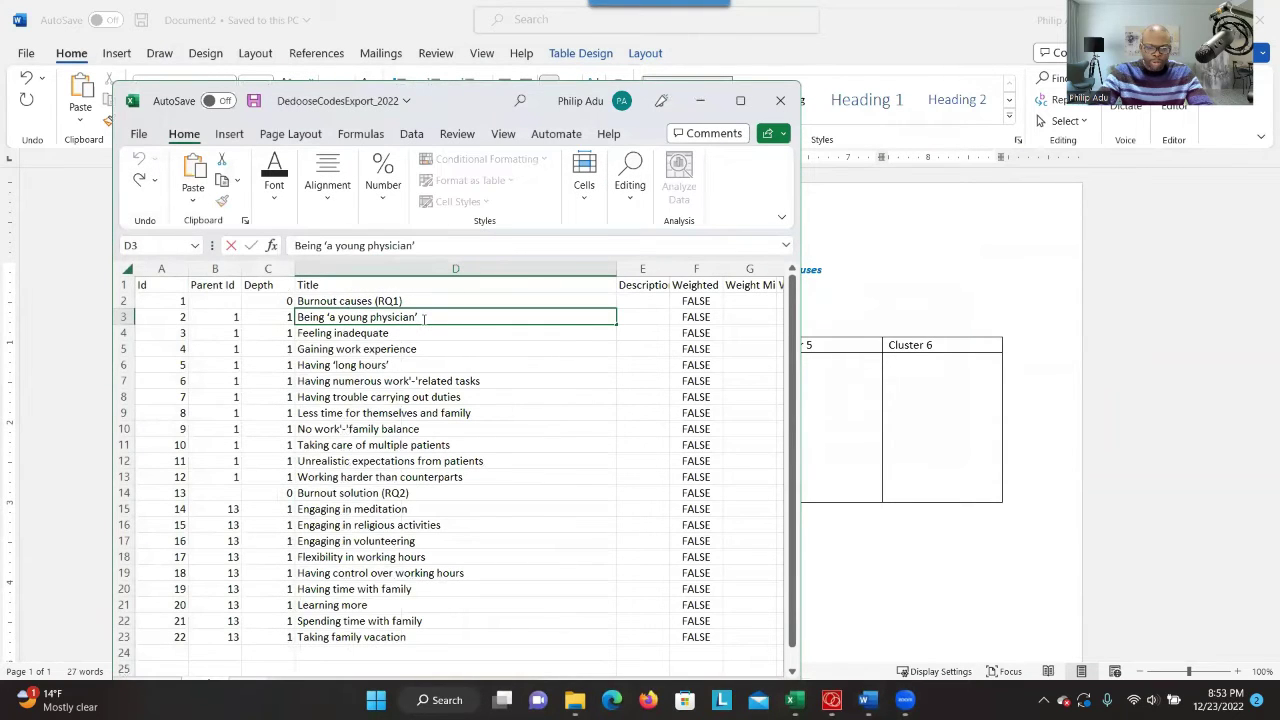
pyautogui.moveTo(422, 317); pyautogui.dragTo(297, 320)
pyautogui.hotkey('ctrl', 'c')
pyautogui.hotkey('alt', 'Tab')
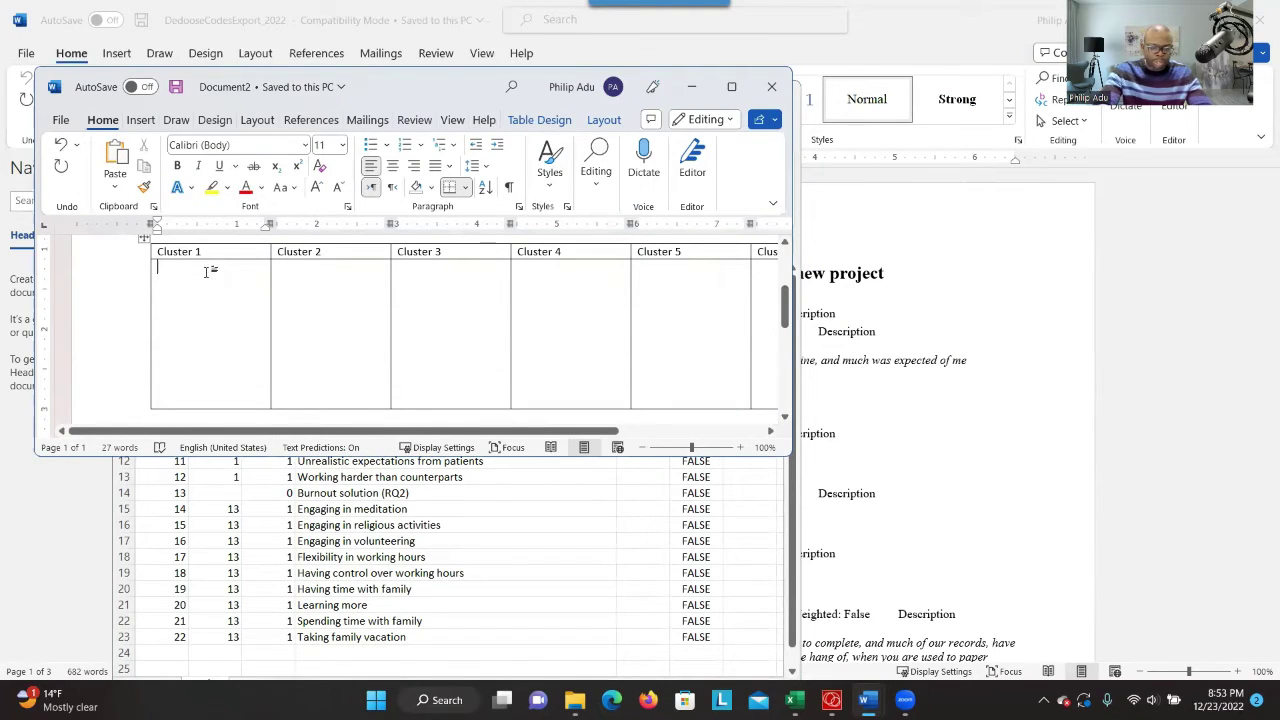
pyautogui.hotkey('ctrl', 'v')
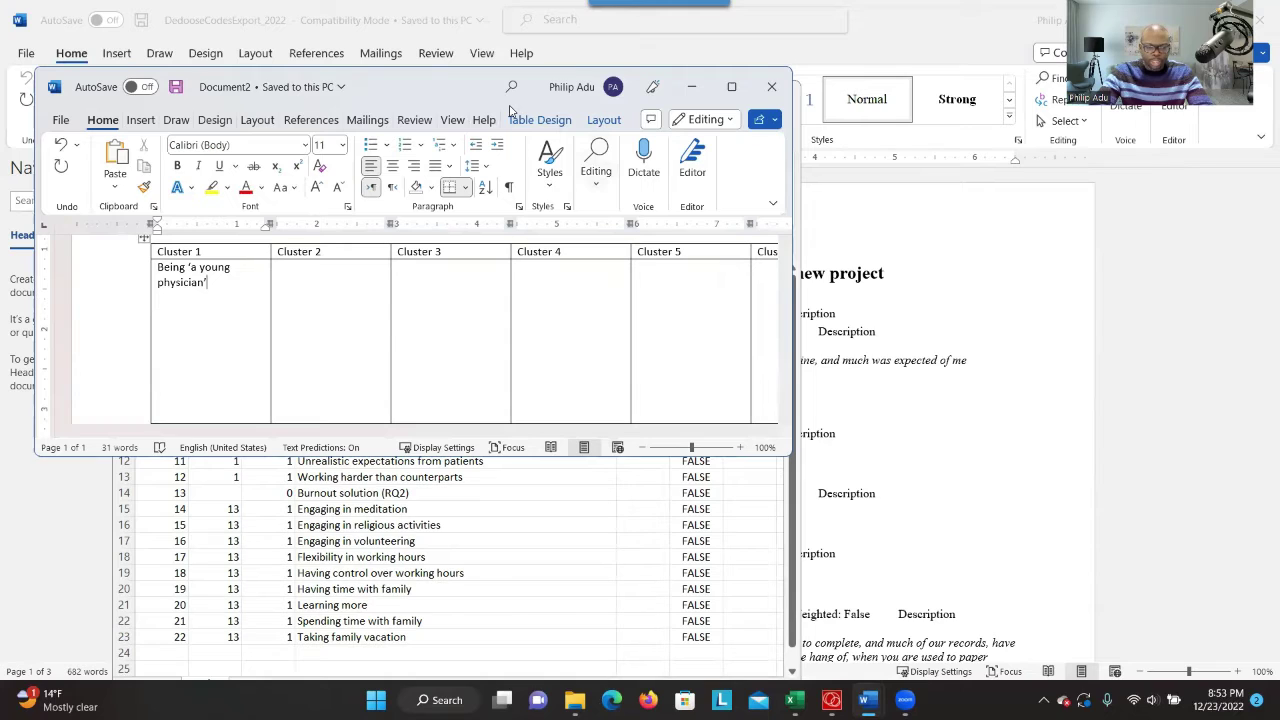
# Move the Word window beside the workbook and copy the code Feeling inadequate into the same cell under Cluster 1
pyautogui.moveTo(512, 110); pyautogui.dragTo(983, 144)
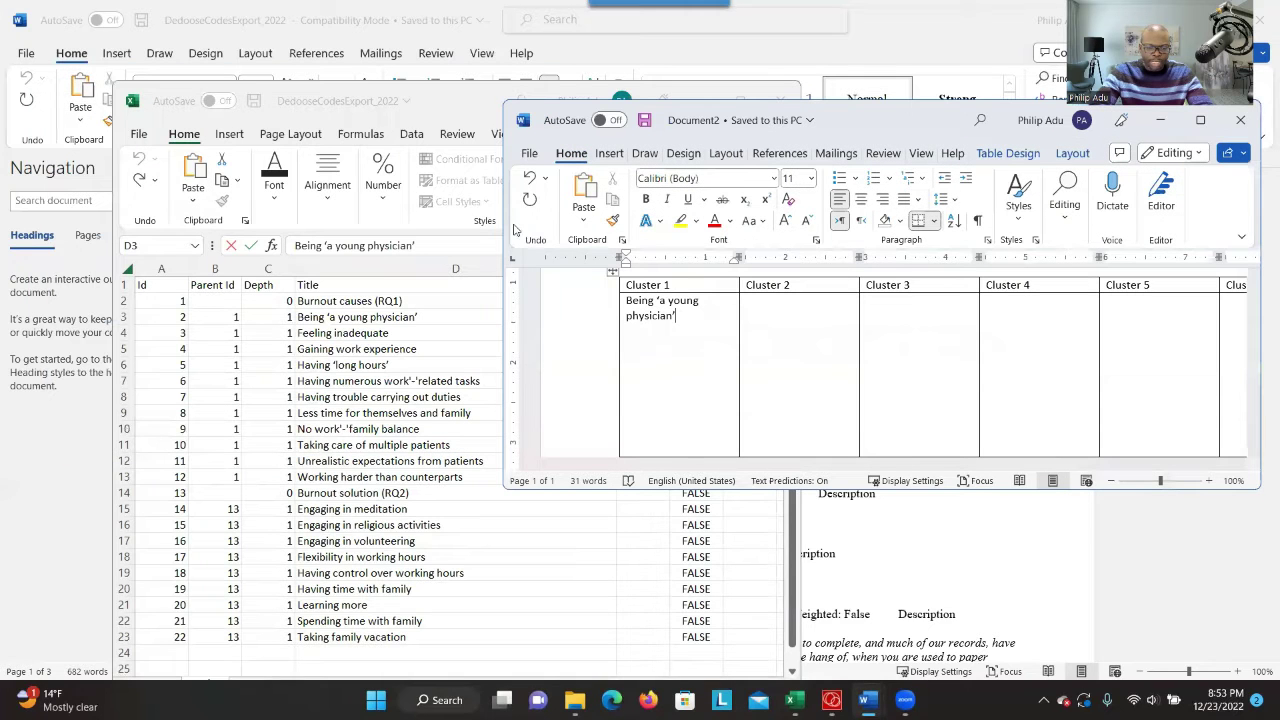
pyautogui.click(411, 332)
pyautogui.doubleClick(408, 333)
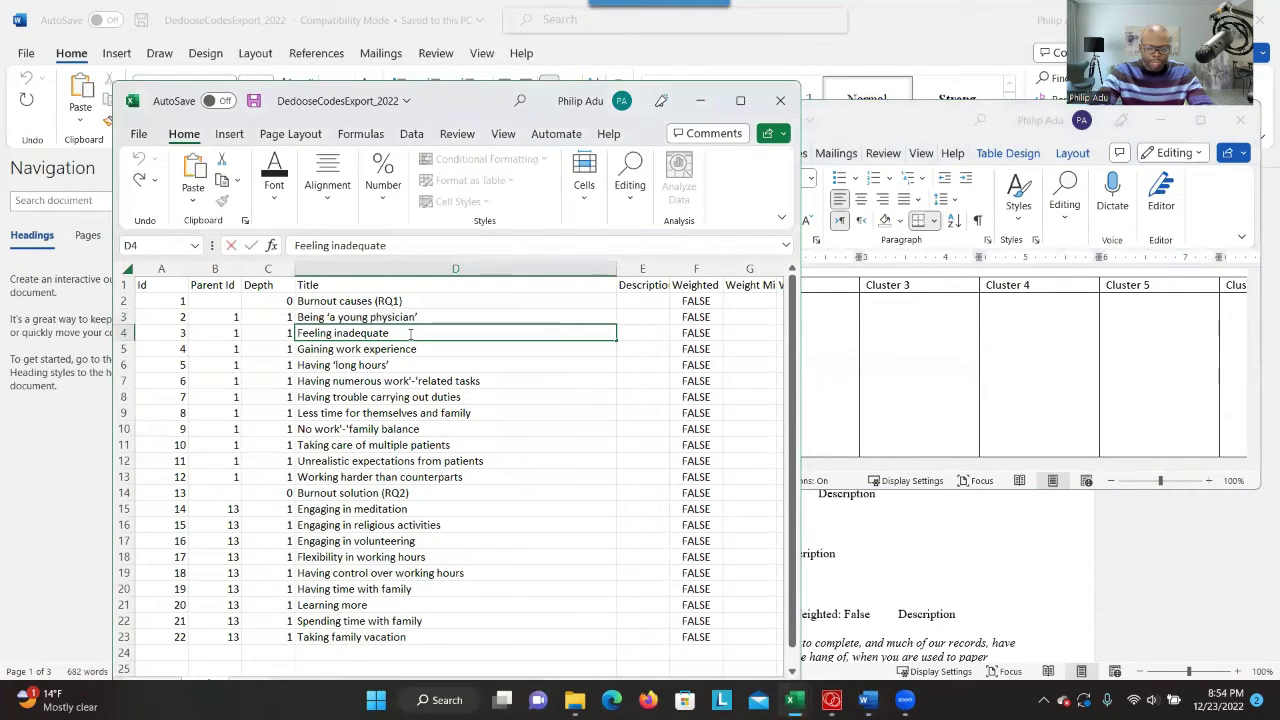
pyautogui.moveTo(388, 333); pyautogui.dragTo(291, 333)
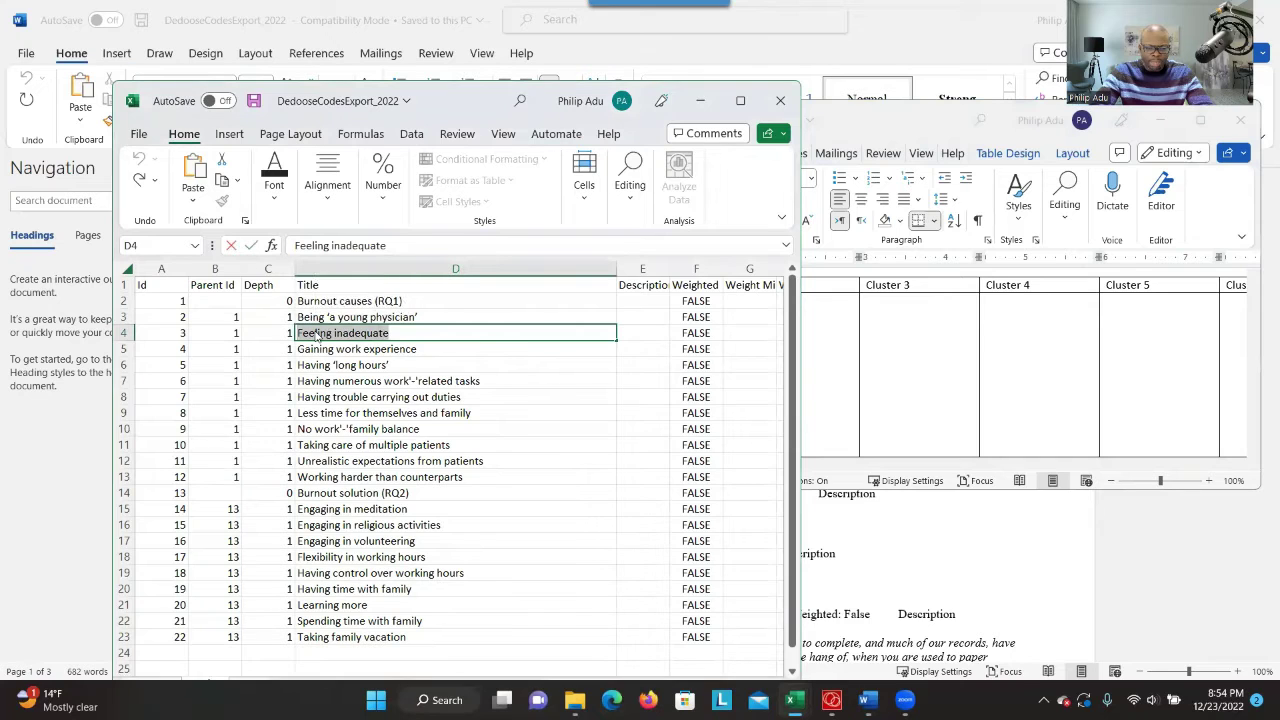
pyautogui.rightClick(317, 335)
pyautogui.click(350, 369)
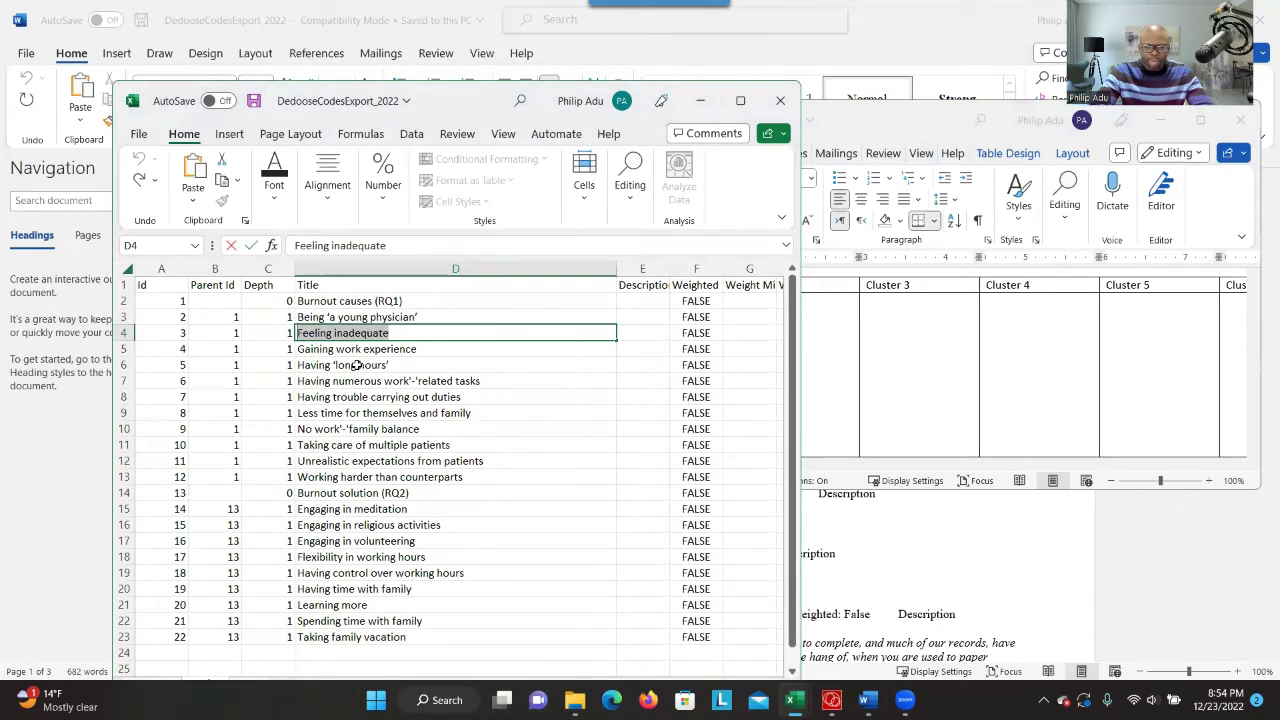
pyautogui.click(821, 349)
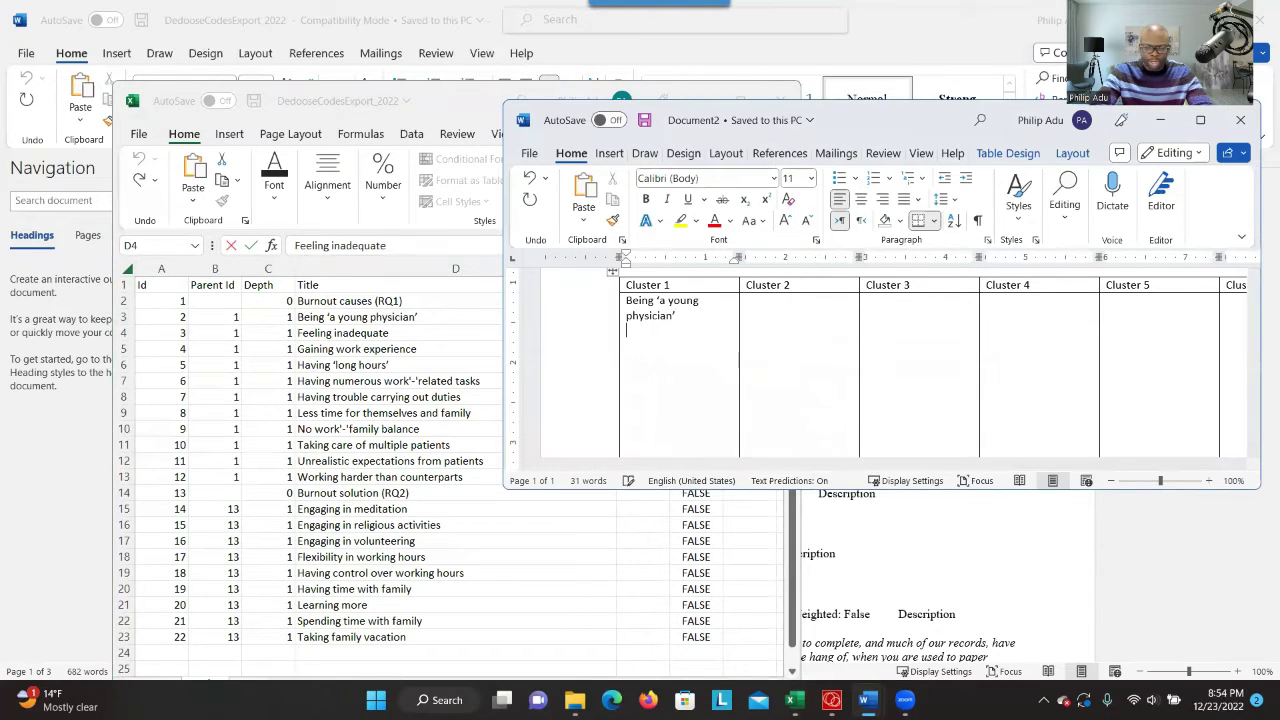
pyautogui.hotkey('ctrl', 'v')
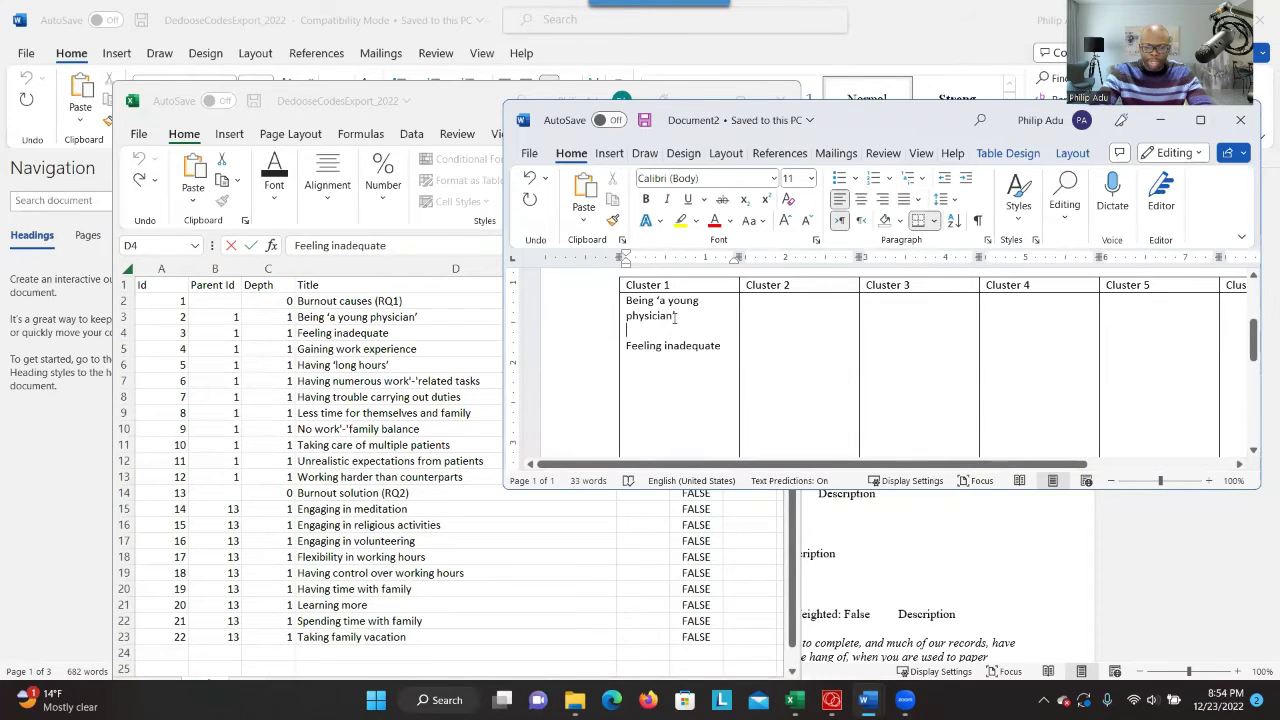
# Format both codes under Cluster 1 as bullets with a reduced indent and remove the blank line between them
pyautogui.moveTo(684, 316); pyautogui.dragTo(626, 316)
pyautogui.moveTo(703, 318); pyautogui.dragTo(641, 303)
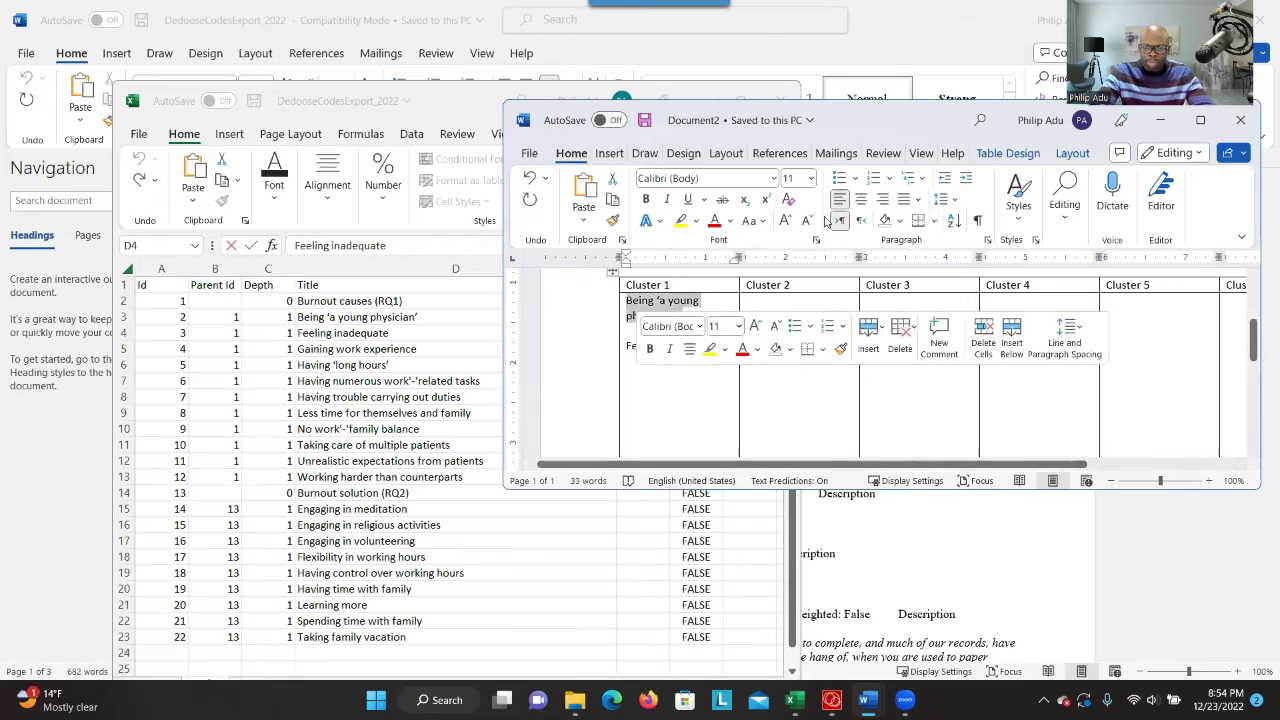
pyautogui.click(840, 178)
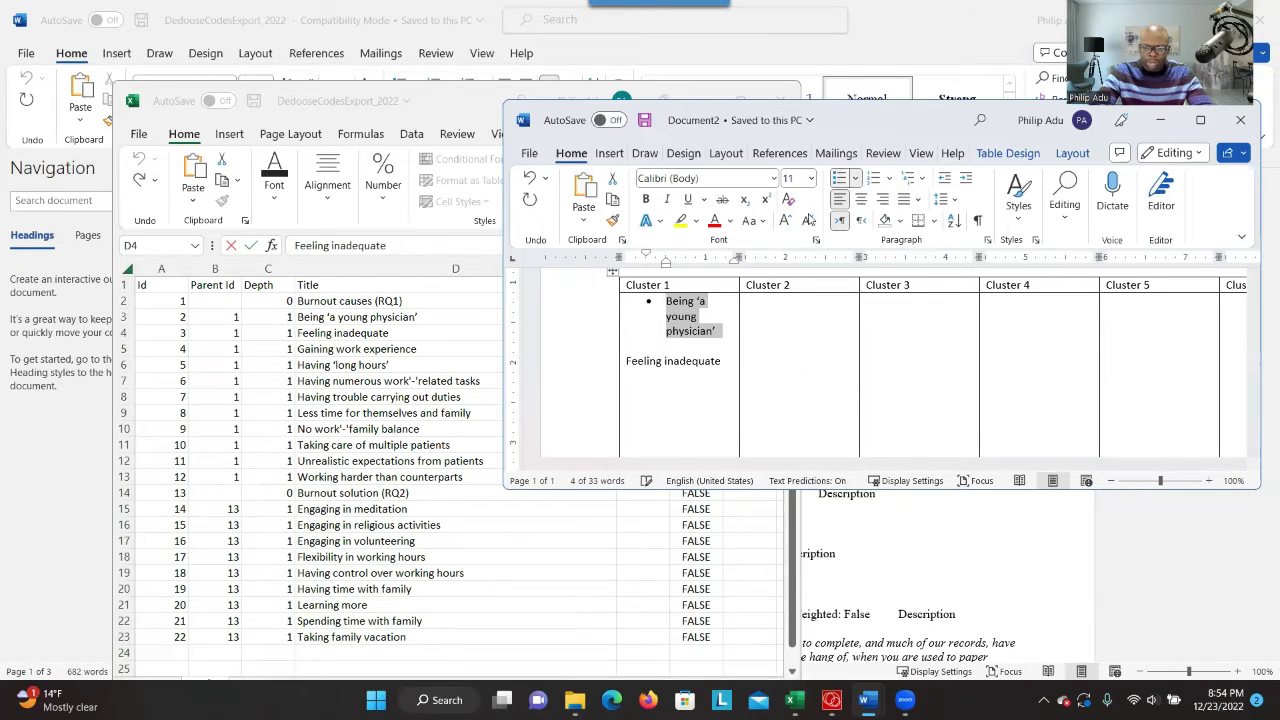
pyautogui.click(944, 177)
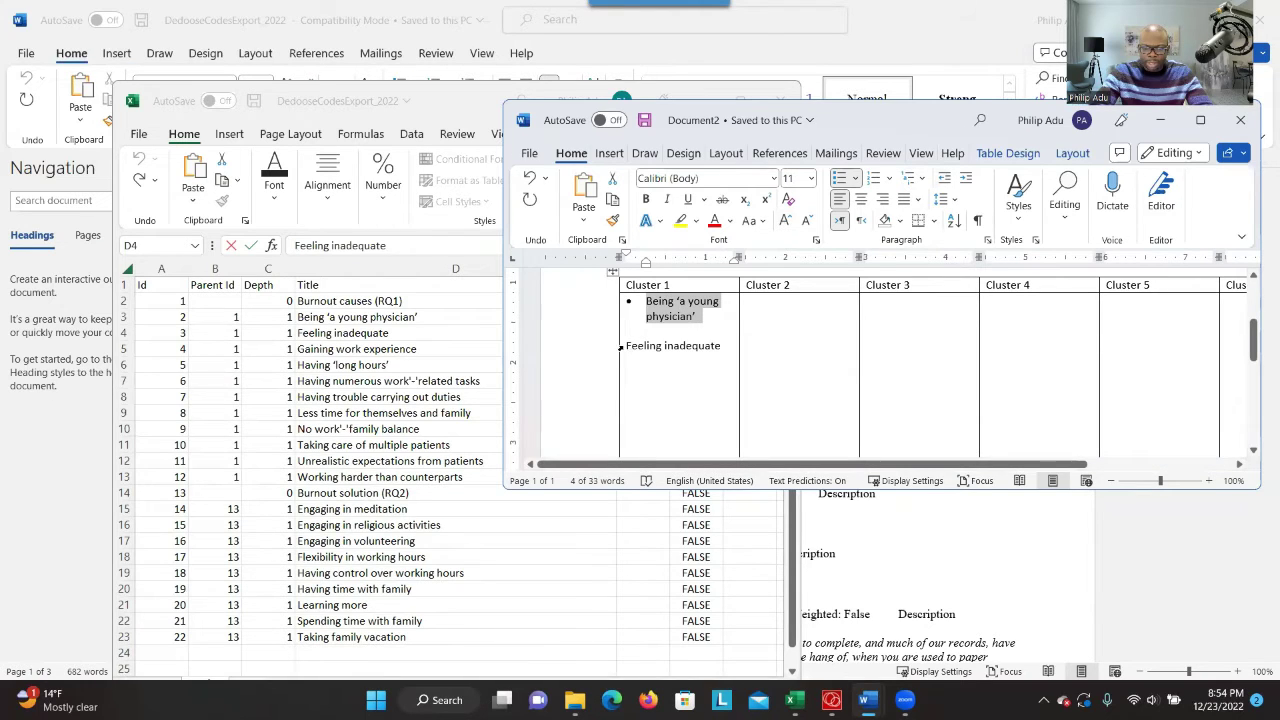
pyautogui.click(625, 346)
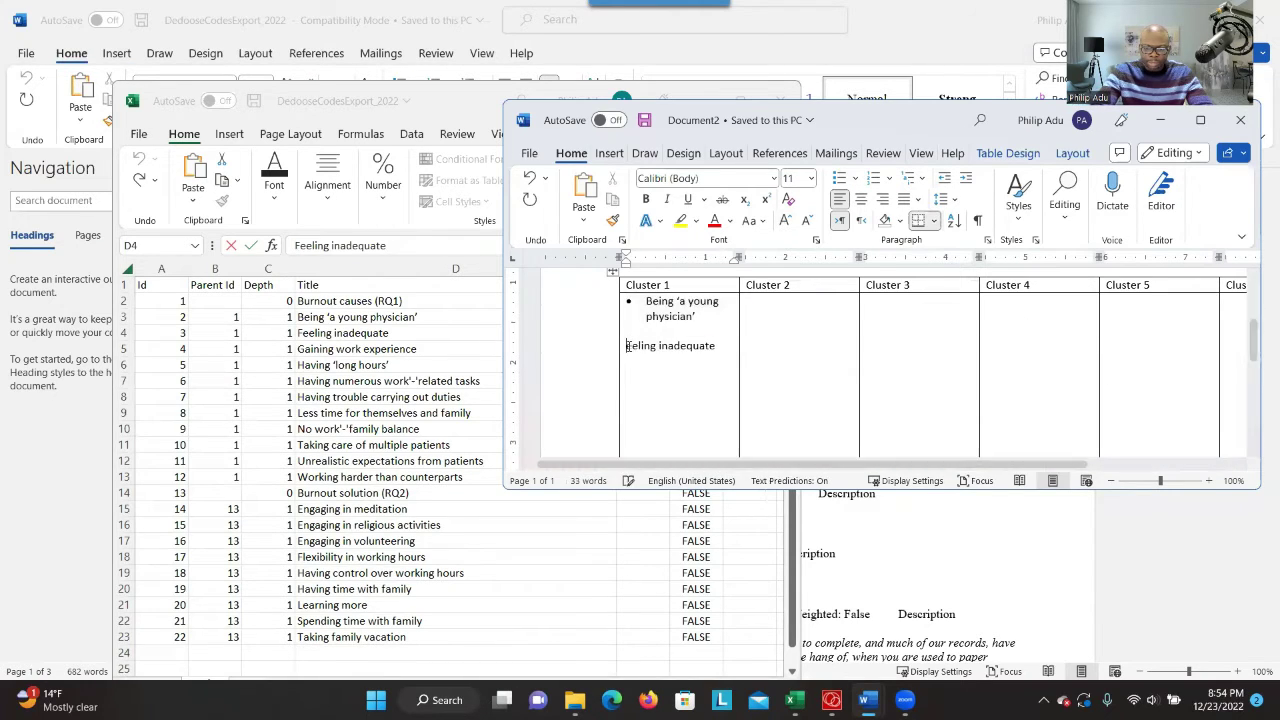
pyautogui.rightClick(420, 349)
pyautogui.doubleClick(418, 349)
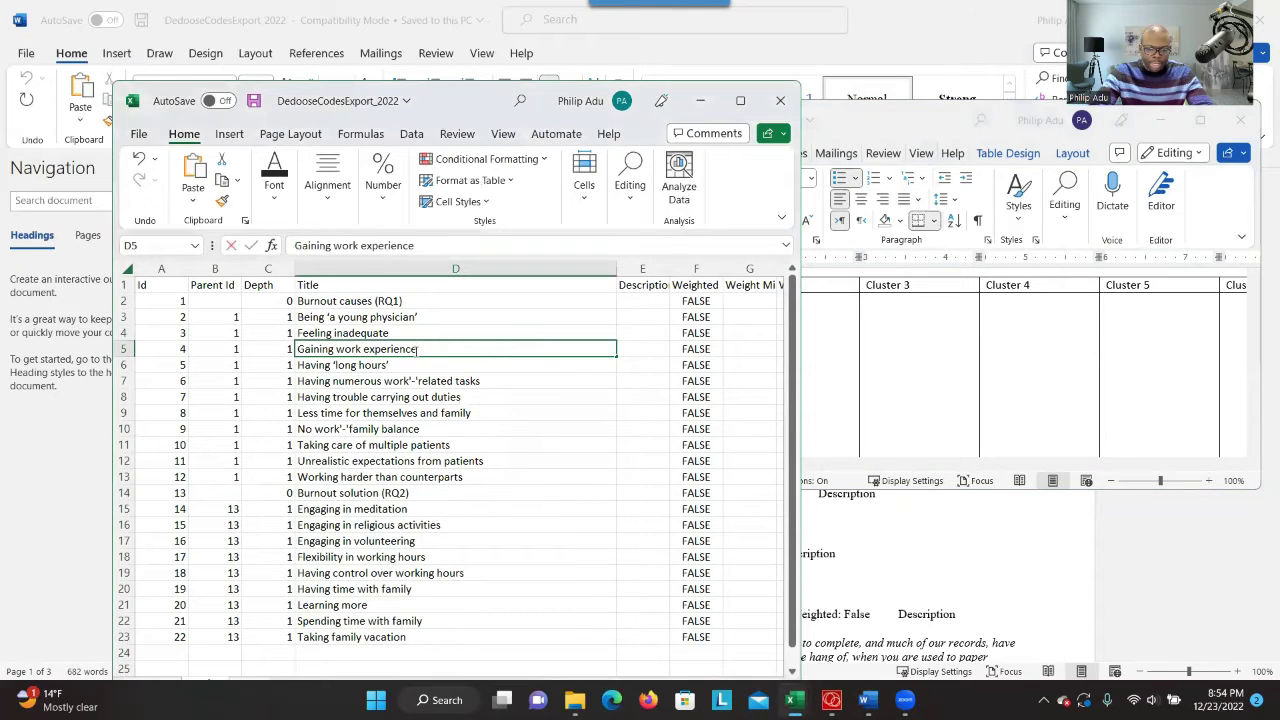
pyautogui.moveTo(418, 349); pyautogui.dragTo(288, 351)
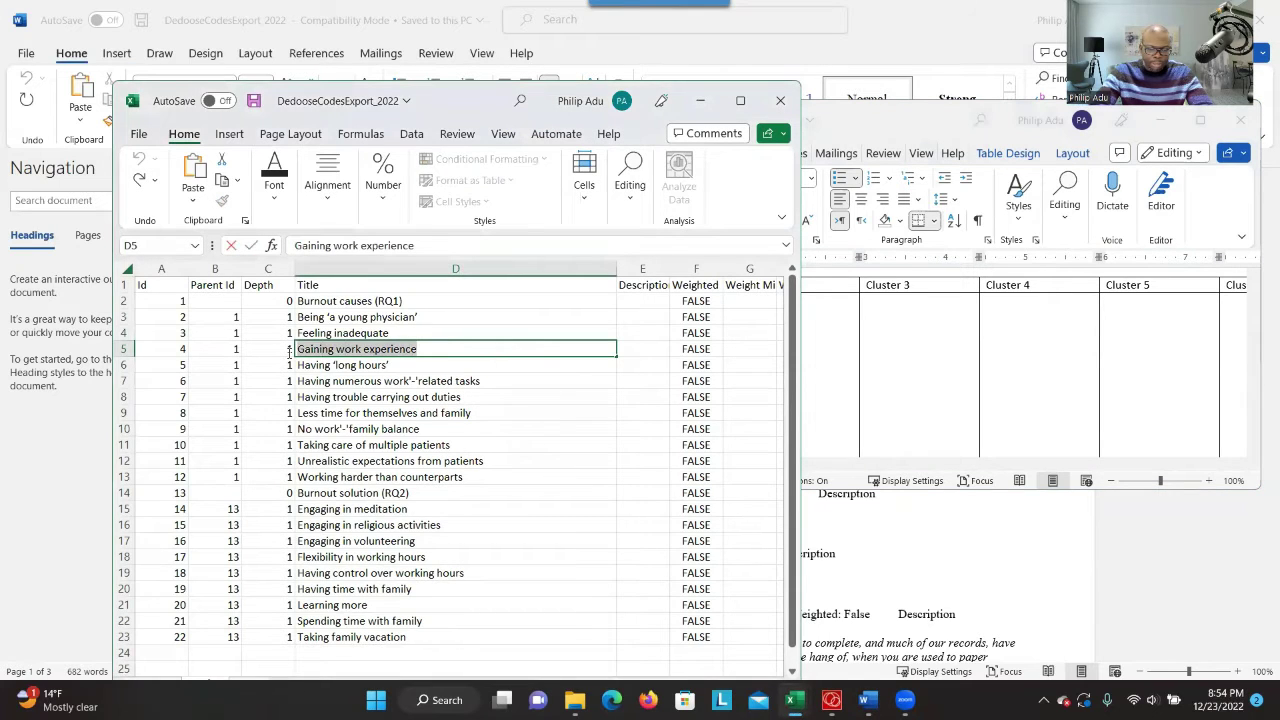
pyautogui.hotkey('alt', 'Tab')
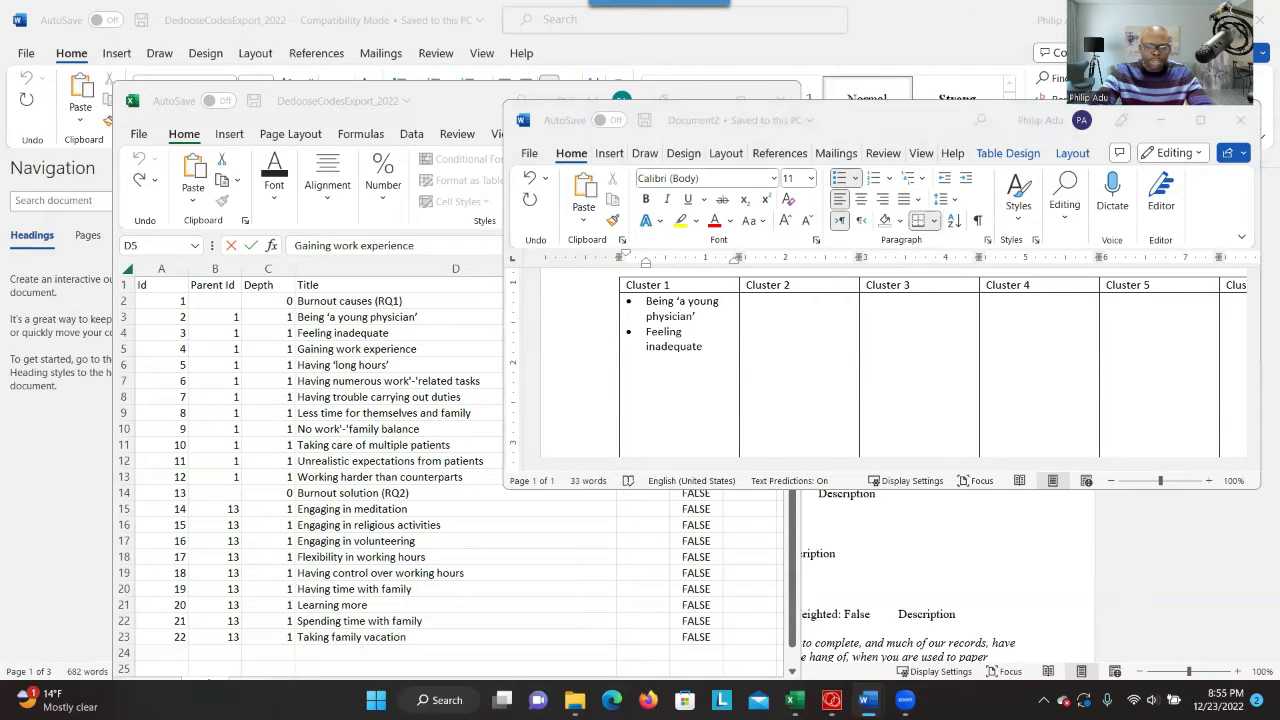
pyautogui.hotkey('alt', 'Tab')
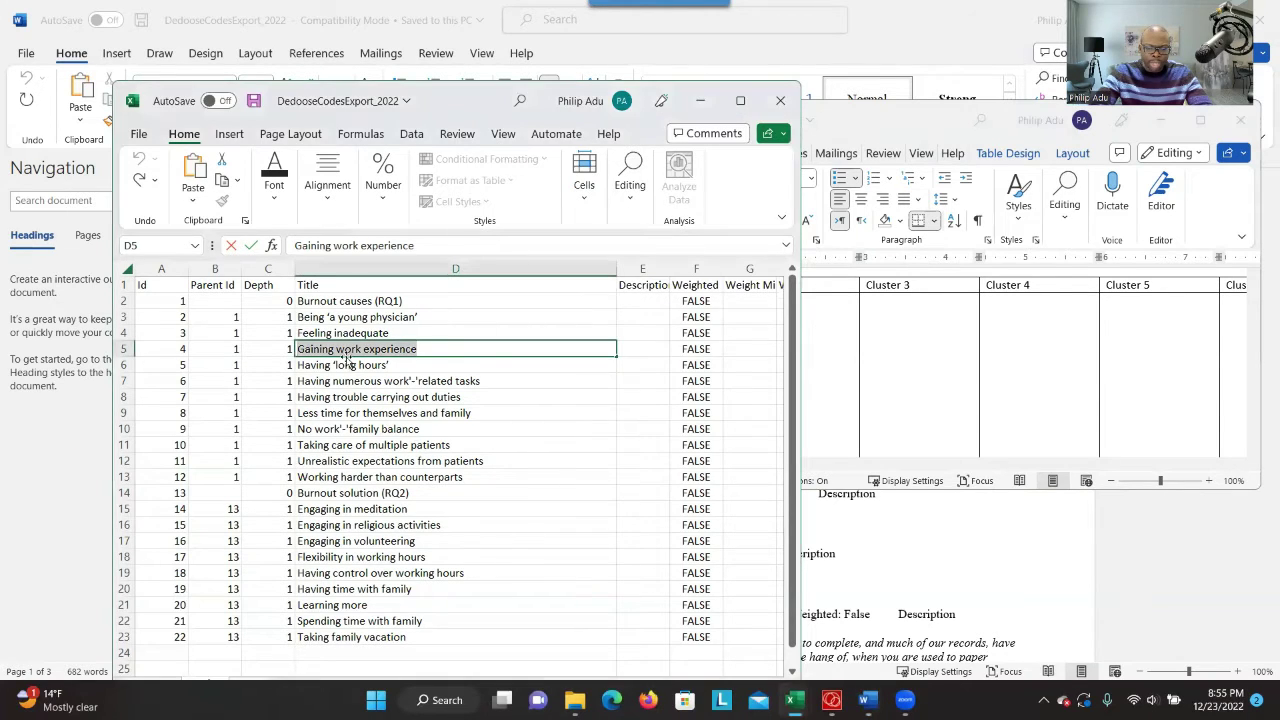
pyautogui.click(455, 364)
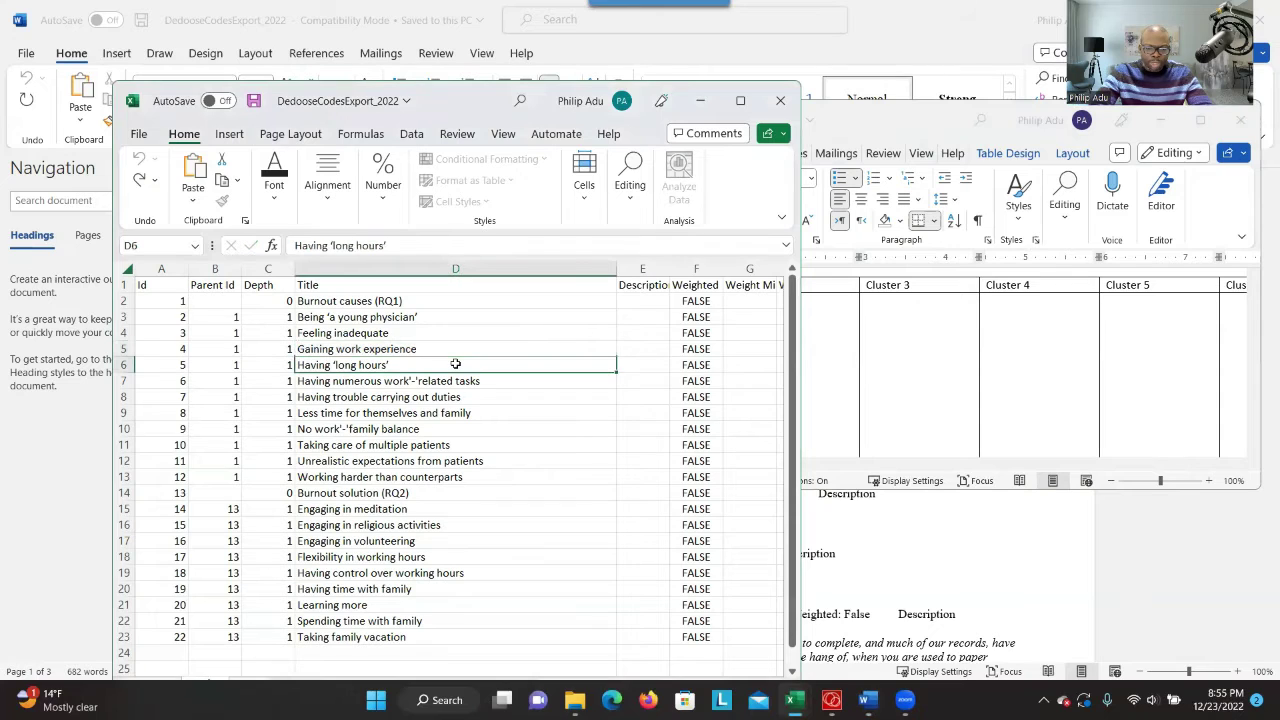
pyautogui.click(443, 348)
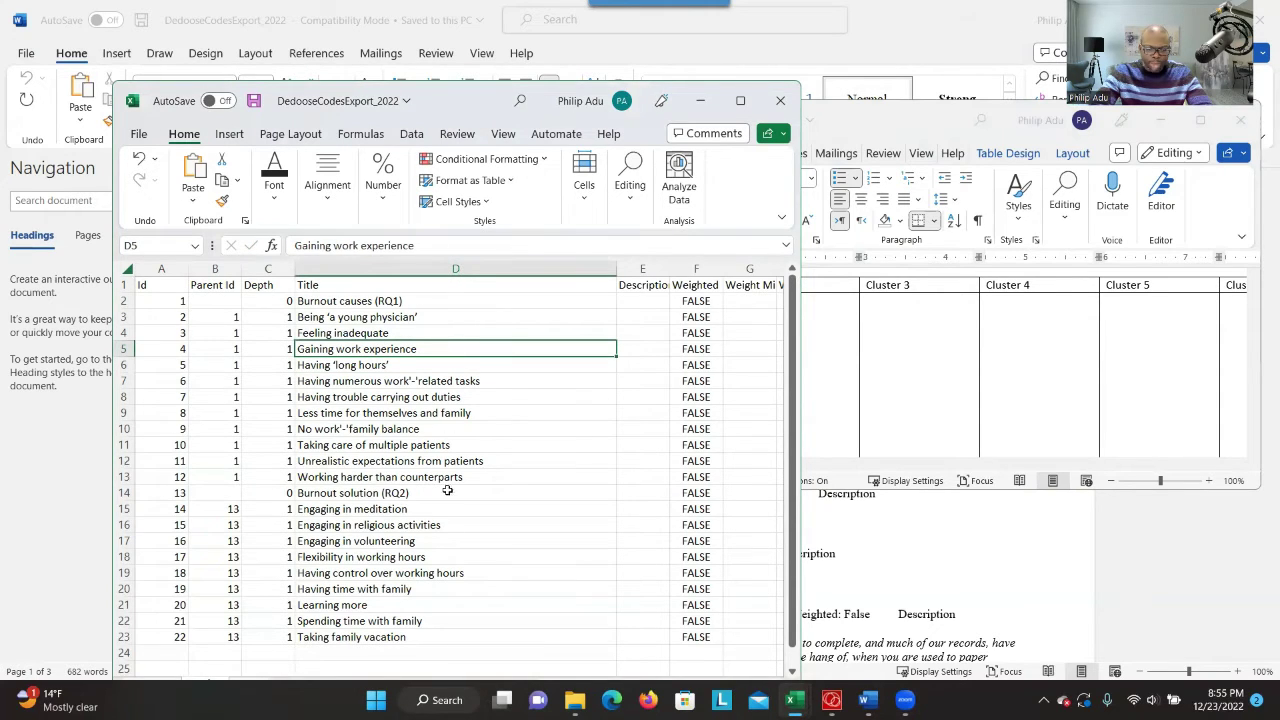
# Switch to Dedoose, move the code Gaining work experience from Burnout causes (RQ1) to Burnout solution (RQ2), and return to the Excel workbook
pyautogui.click(831, 700)
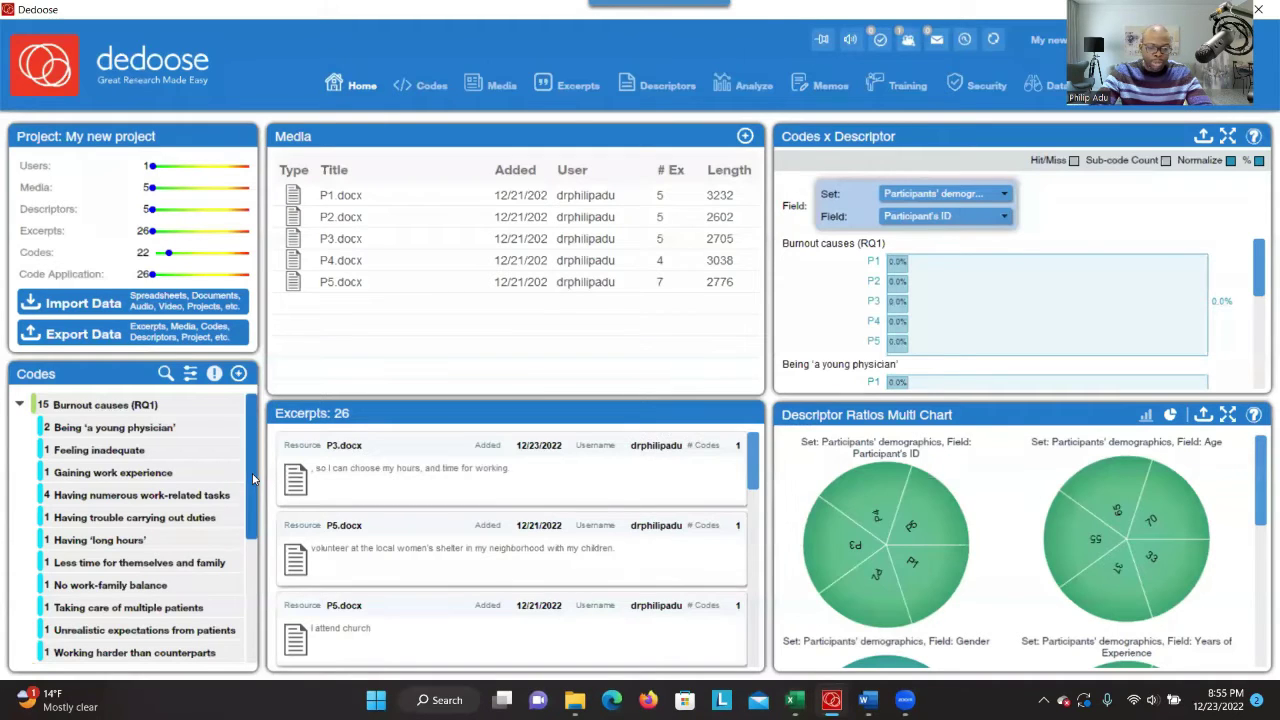
pyautogui.moveTo(252, 473)
pyautogui.mouseDown()
pyautogui.moveTo(270, 575)
pyautogui.moveTo(250, 487)
pyautogui.mouseUp()
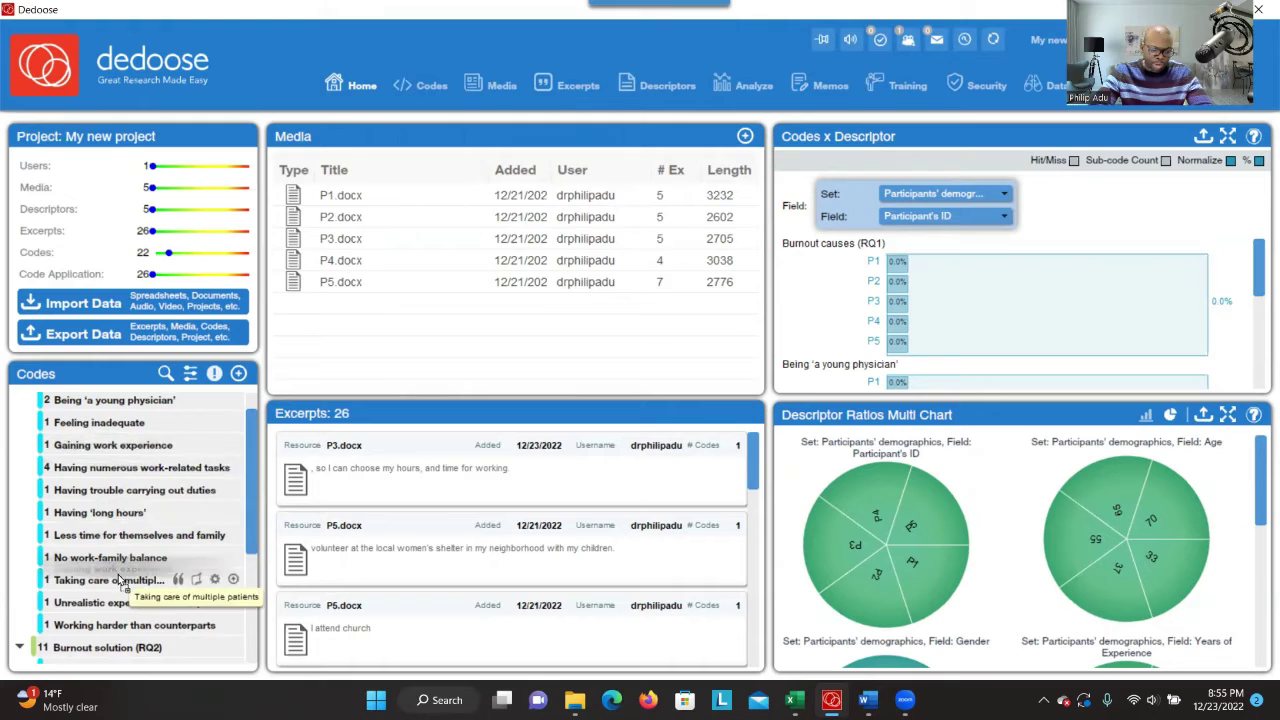
pyautogui.click(118, 650)
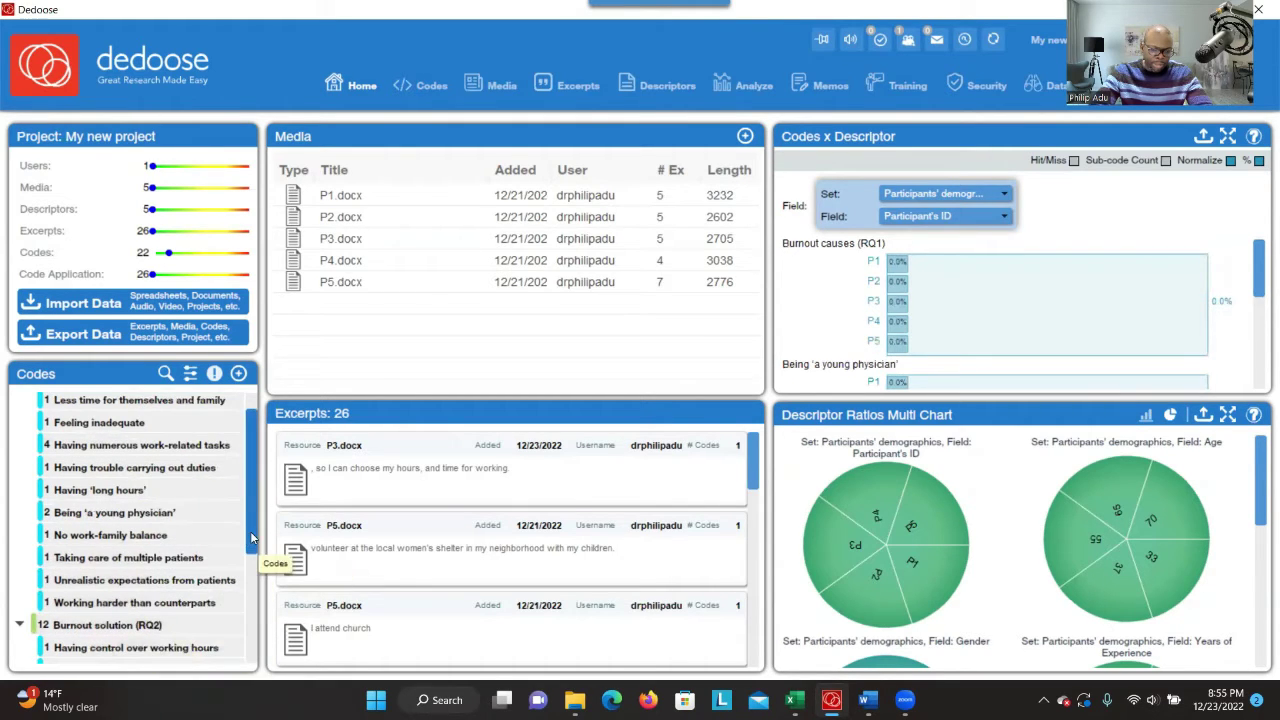
pyautogui.moveTo(250, 531); pyautogui.dragTo(250, 544)
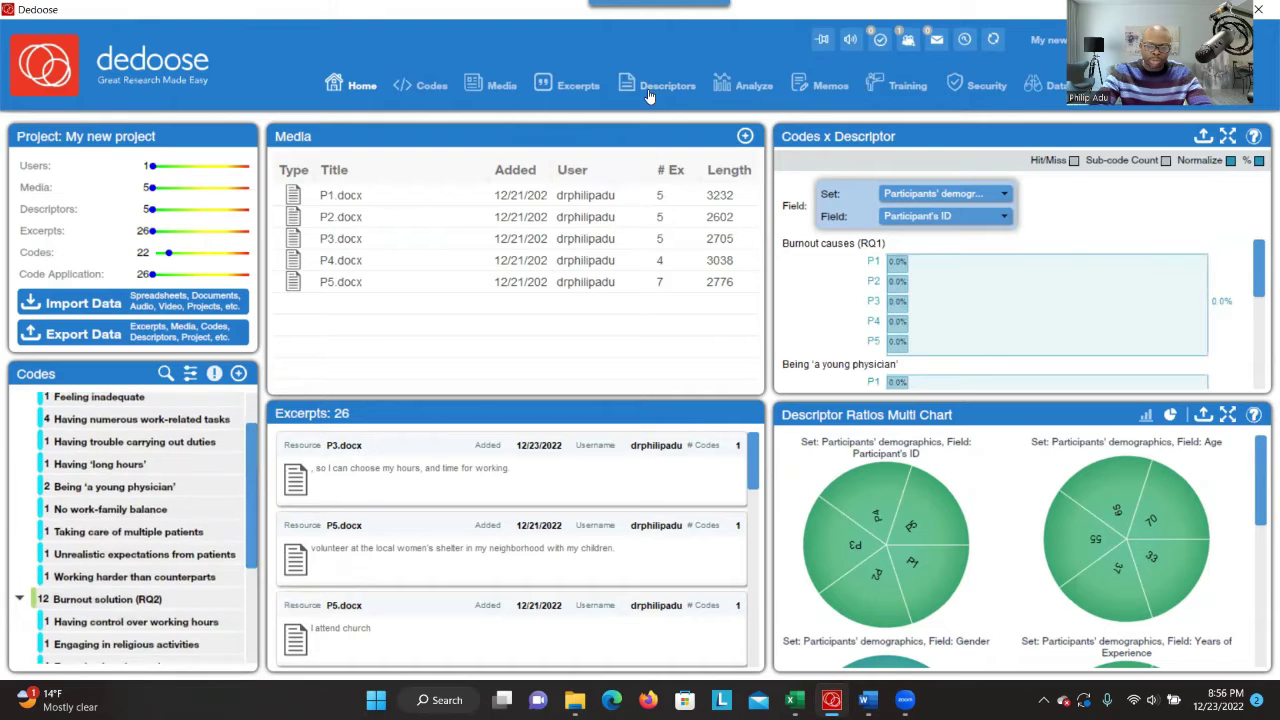
pyautogui.press('super+Down')
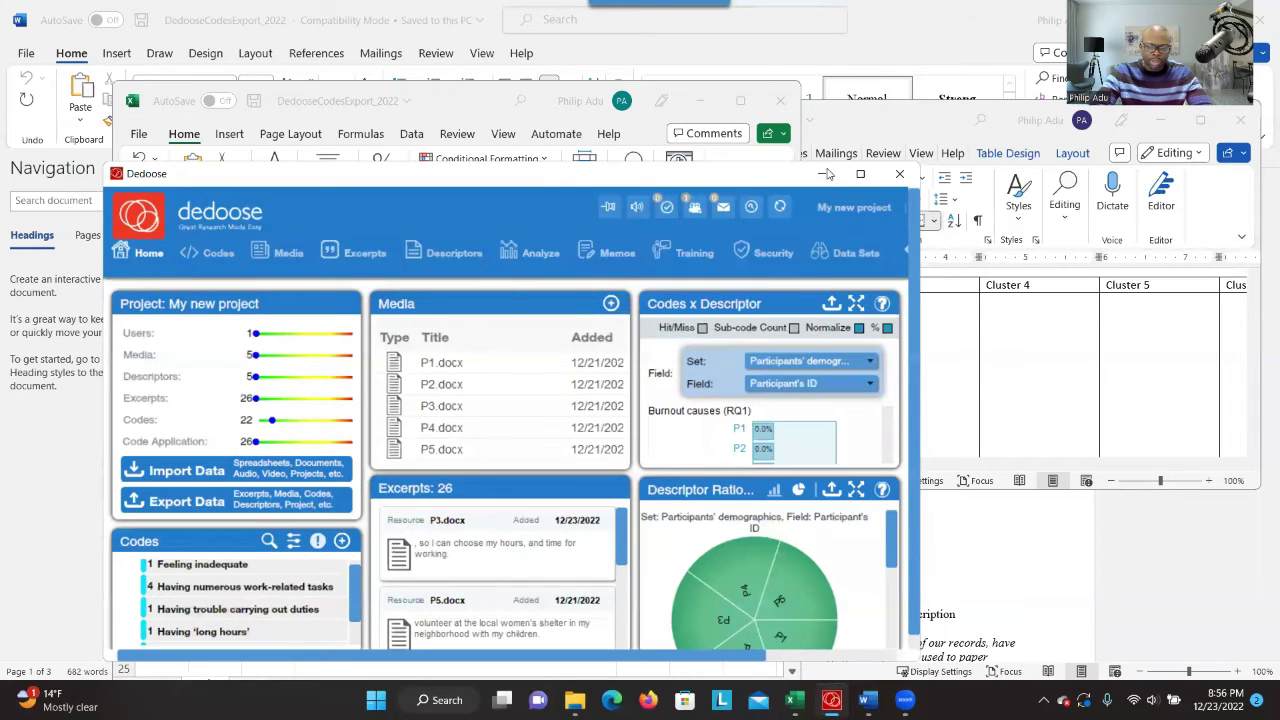
pyautogui.click(824, 175)
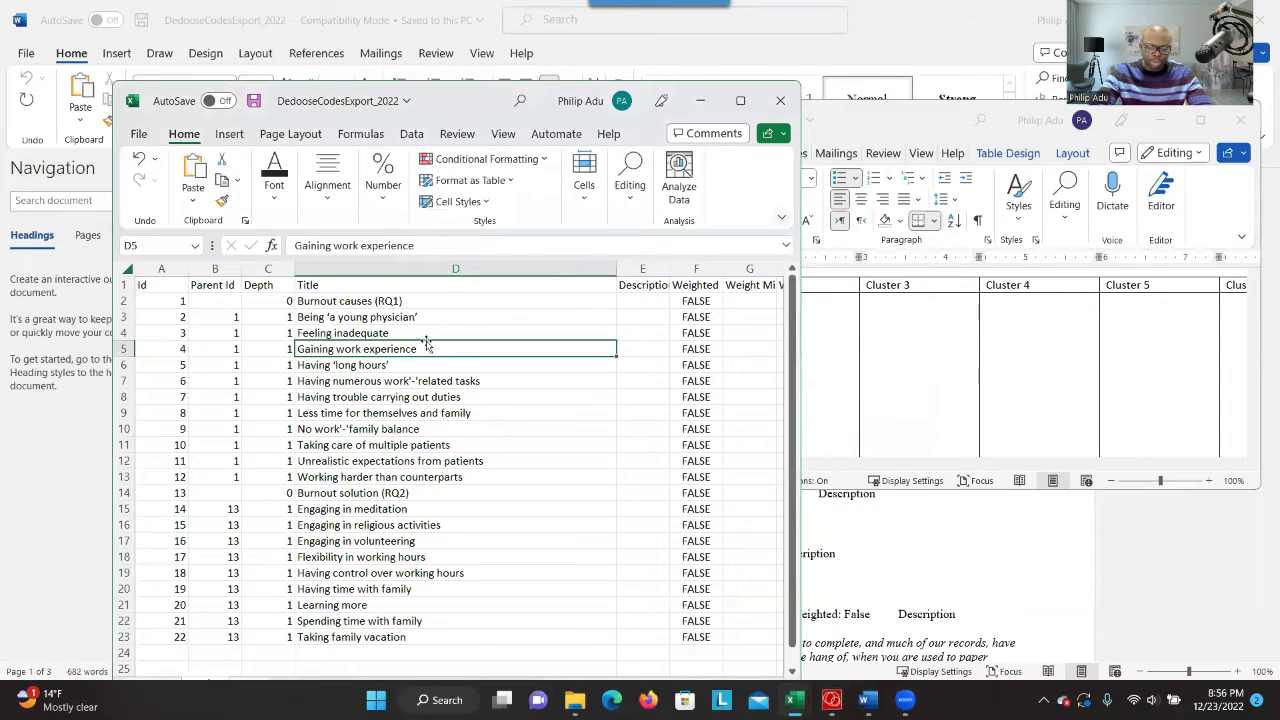
# Copy the code Having 'long hours' into the cell under Cluster 2 as a bullet, and select Having numerous work'-'related tasks in the workbook
pyautogui.click(372, 366)
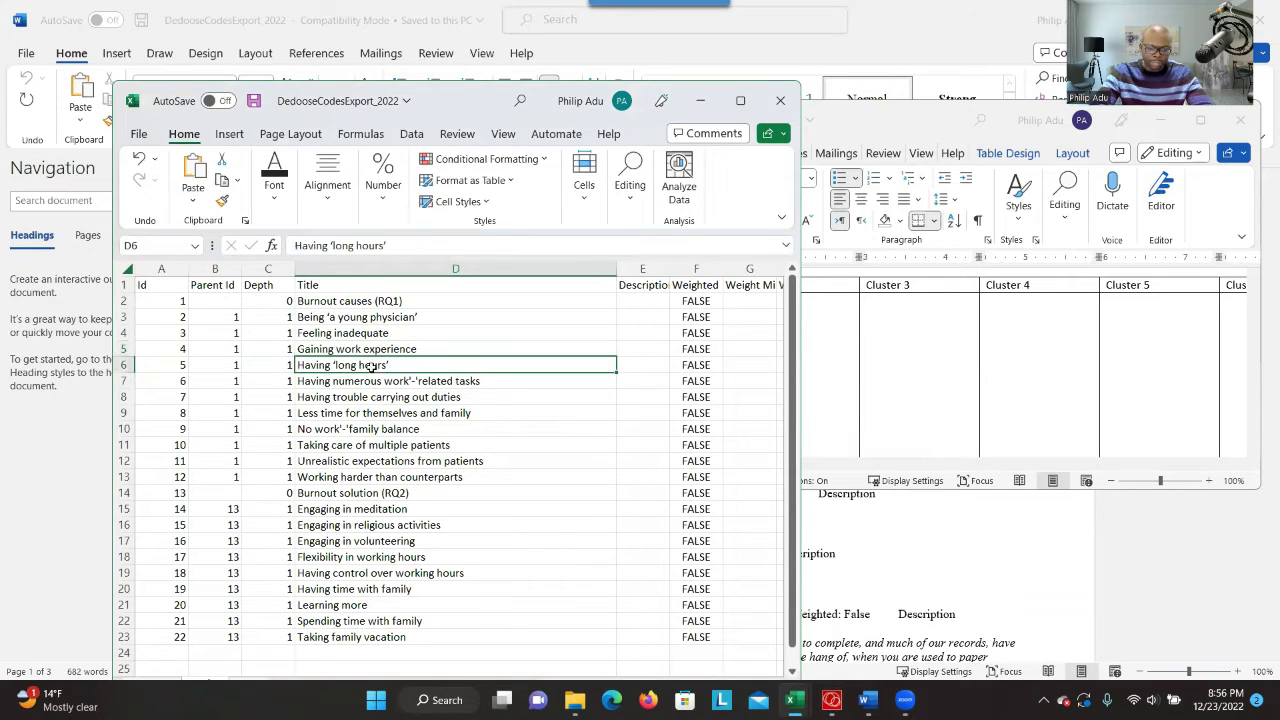
pyautogui.doubleClick(405, 366)
pyautogui.moveTo(405, 366); pyautogui.dragTo(278, 366)
pyautogui.hotkey('ctrl', 'c')
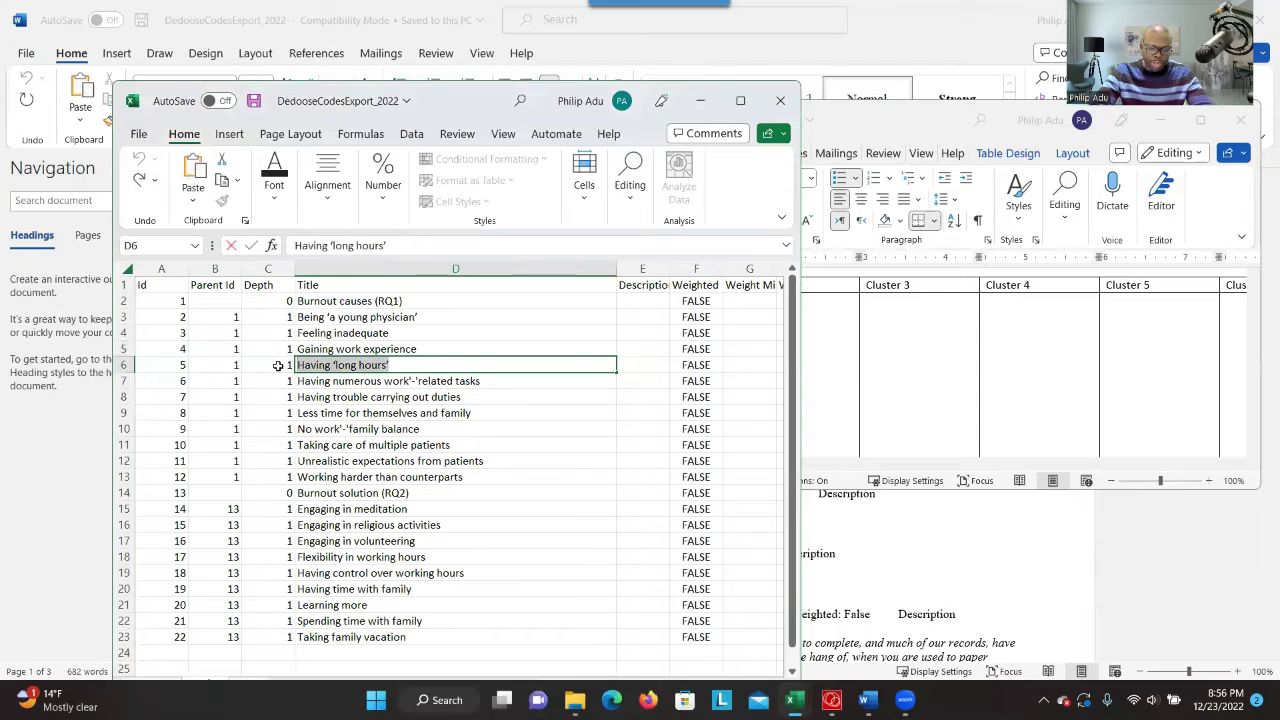
pyautogui.click(839, 322)
pyautogui.click(798, 325)
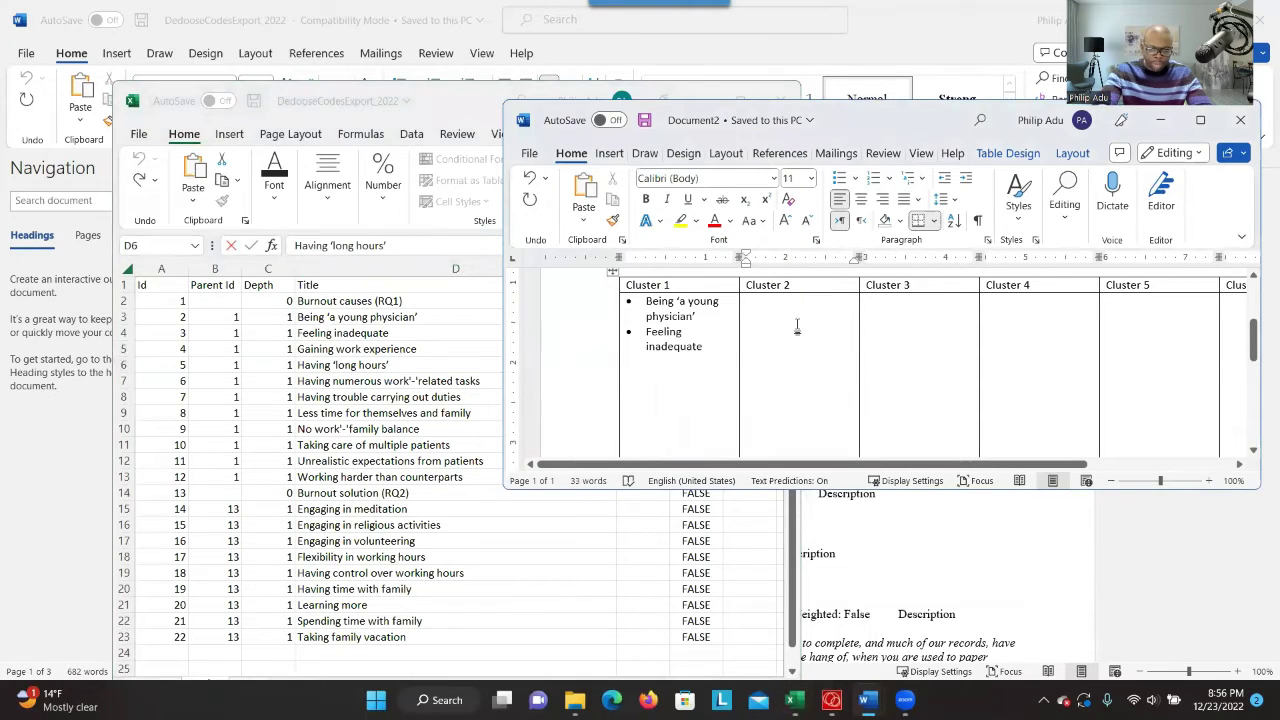
pyautogui.hotkey('ctrl', 'v')
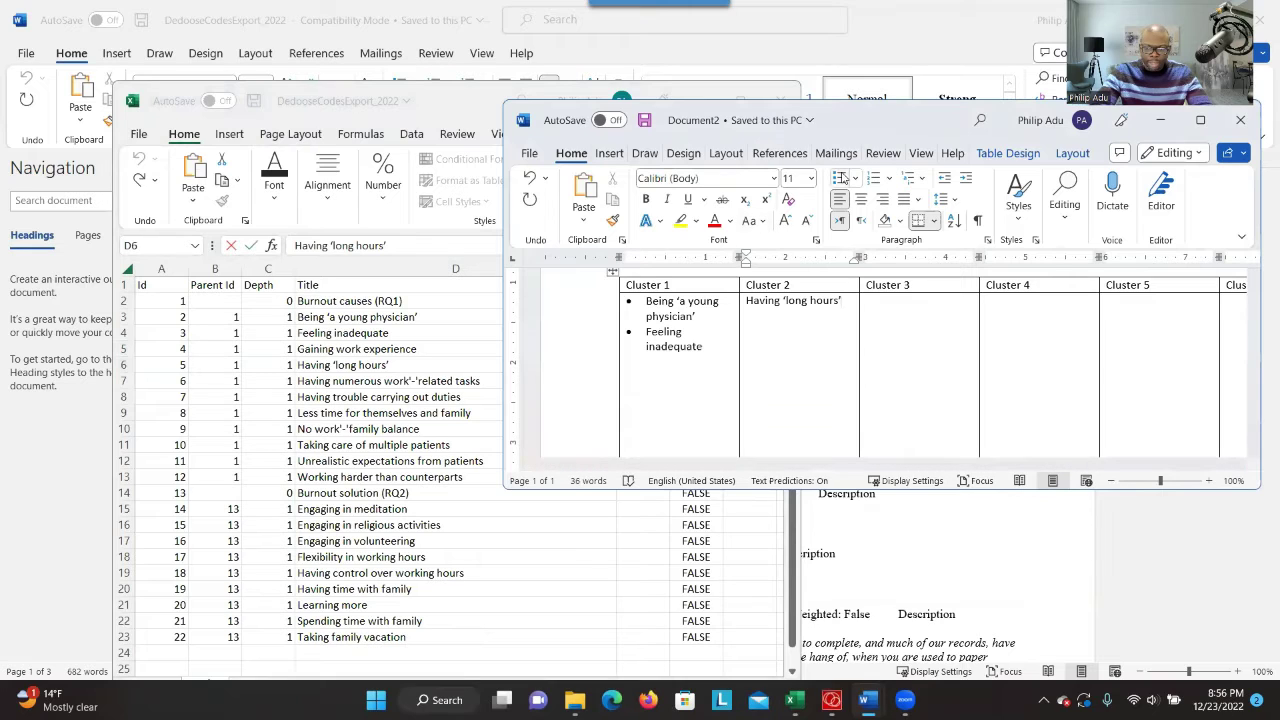
pyautogui.click(840, 178)
pyautogui.click(378, 366)
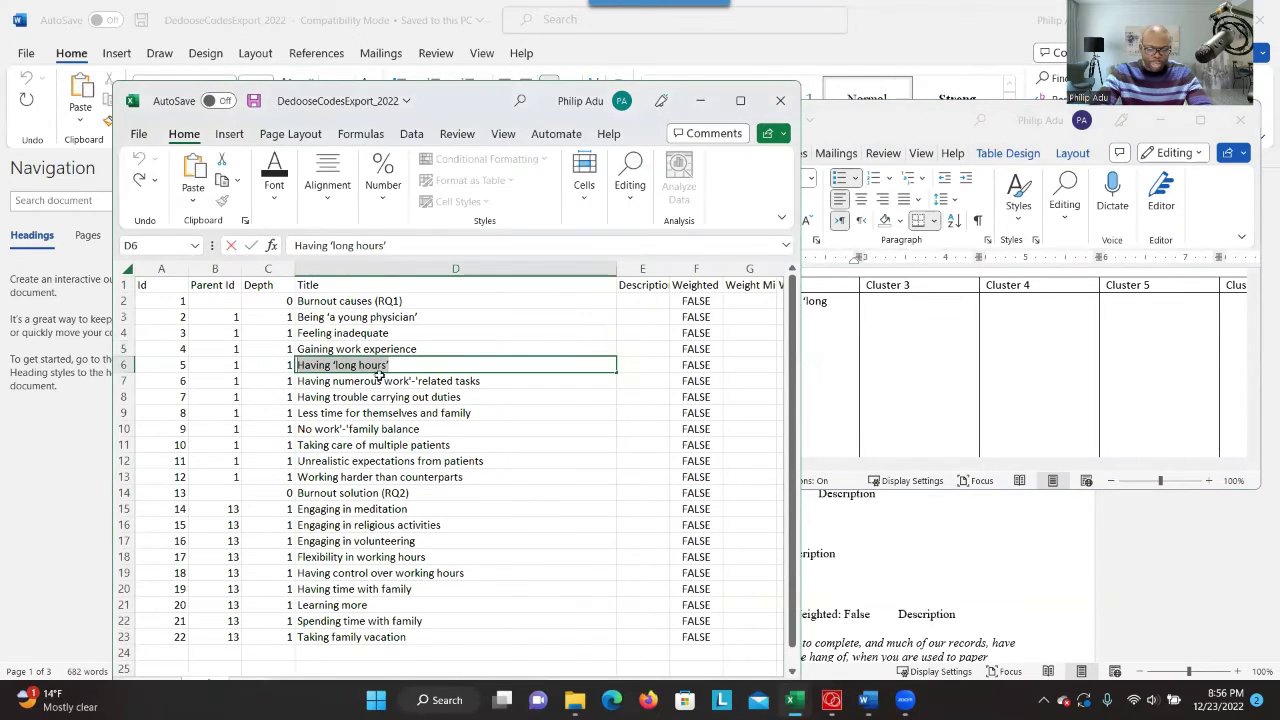
pyautogui.click(400, 381)
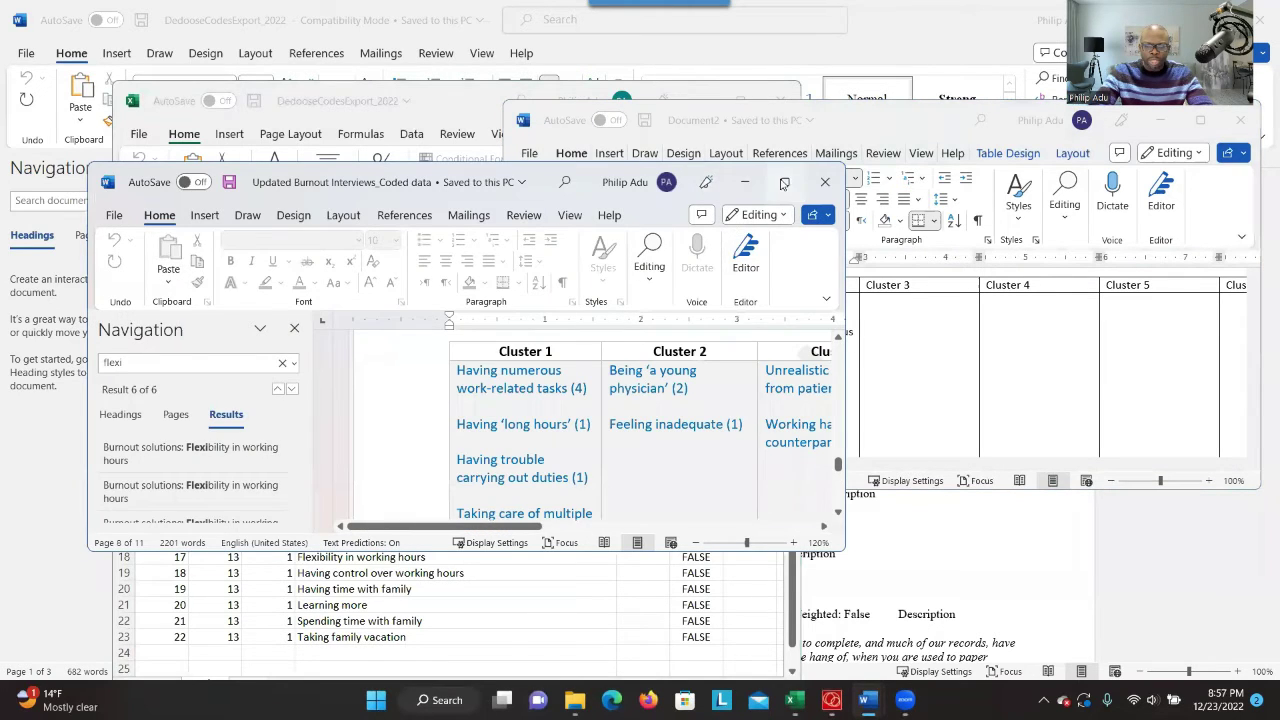
# Maximize the Updated Burnout Interviews_Coded data document and examine how the burnout-causes codes and their counts are sorted under Sort codes
pyautogui.click(788, 178)
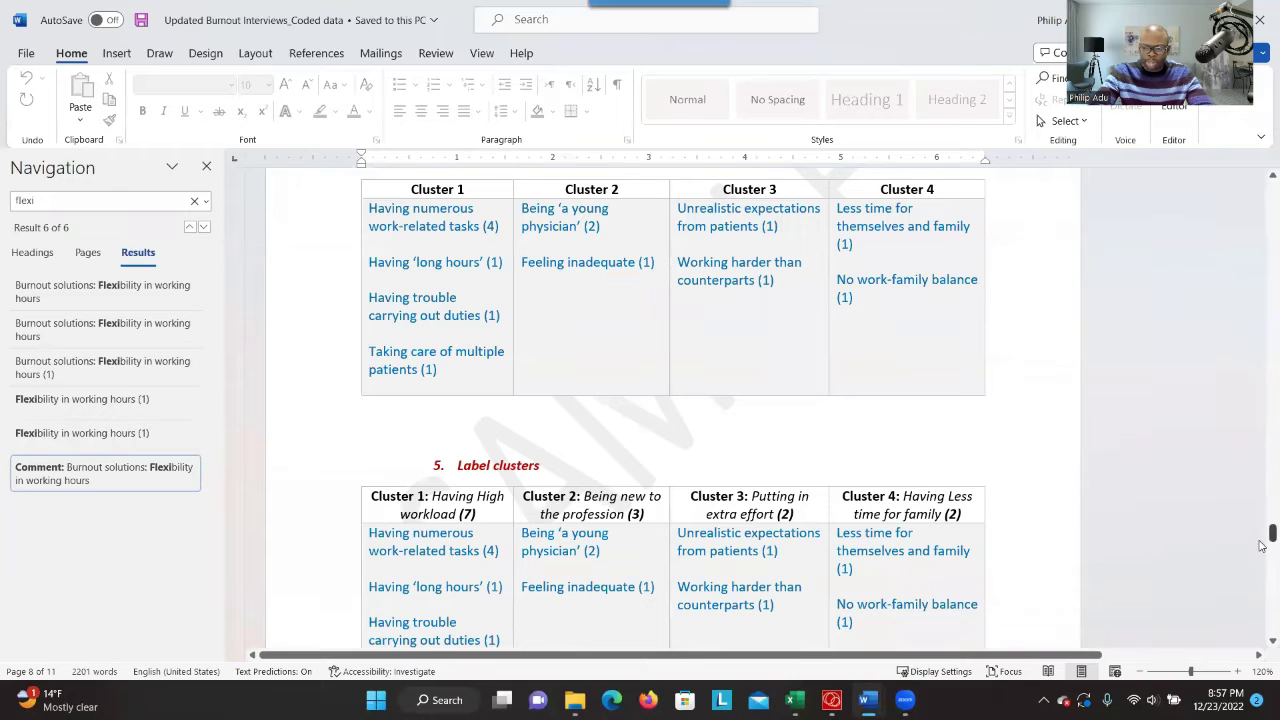
pyautogui.moveTo(1266, 550); pyautogui.dragTo(1262, 538)
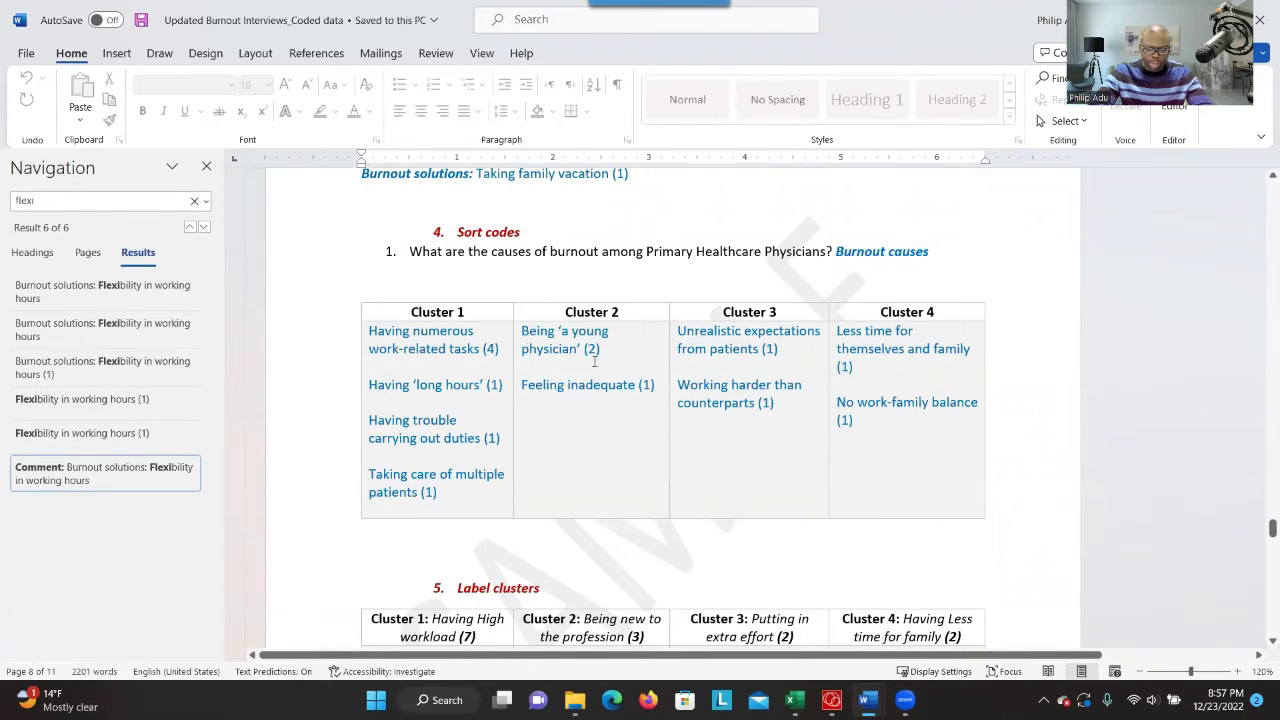
pyautogui.moveTo(522, 331); pyautogui.dragTo(652, 386)
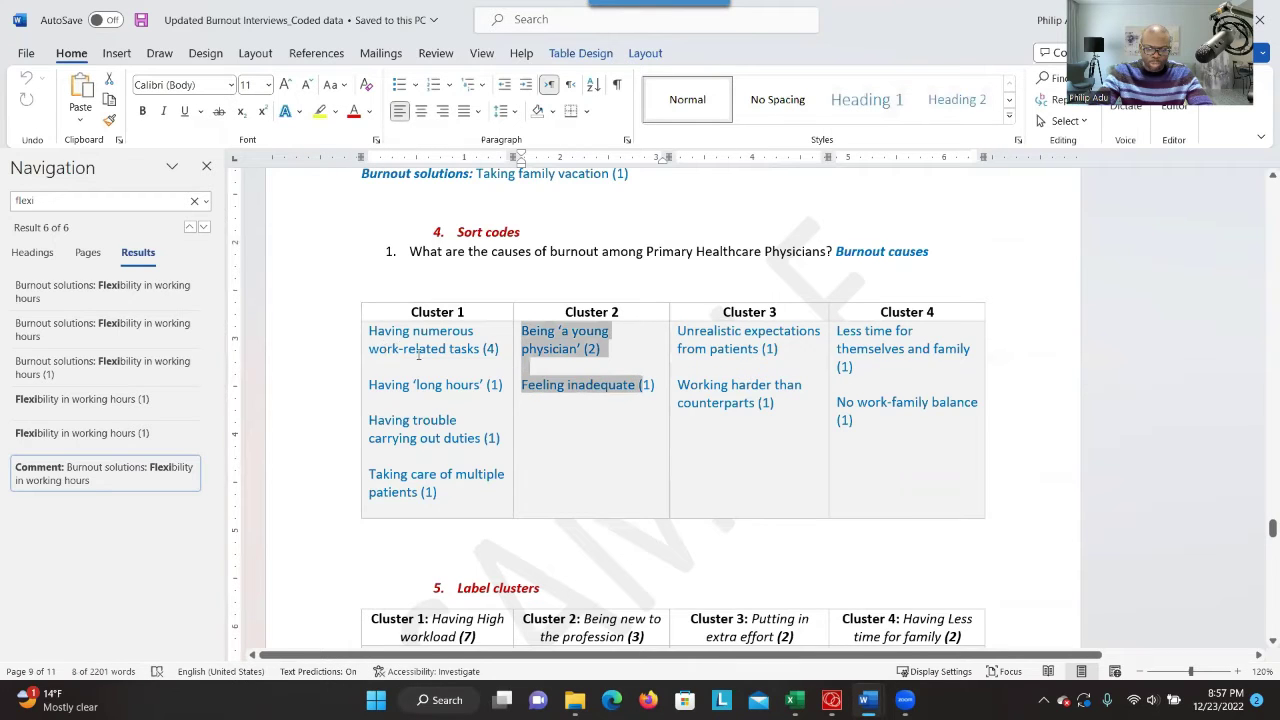
pyautogui.moveTo(418, 352); pyautogui.dragTo(558, 465)
pyautogui.click(563, 385)
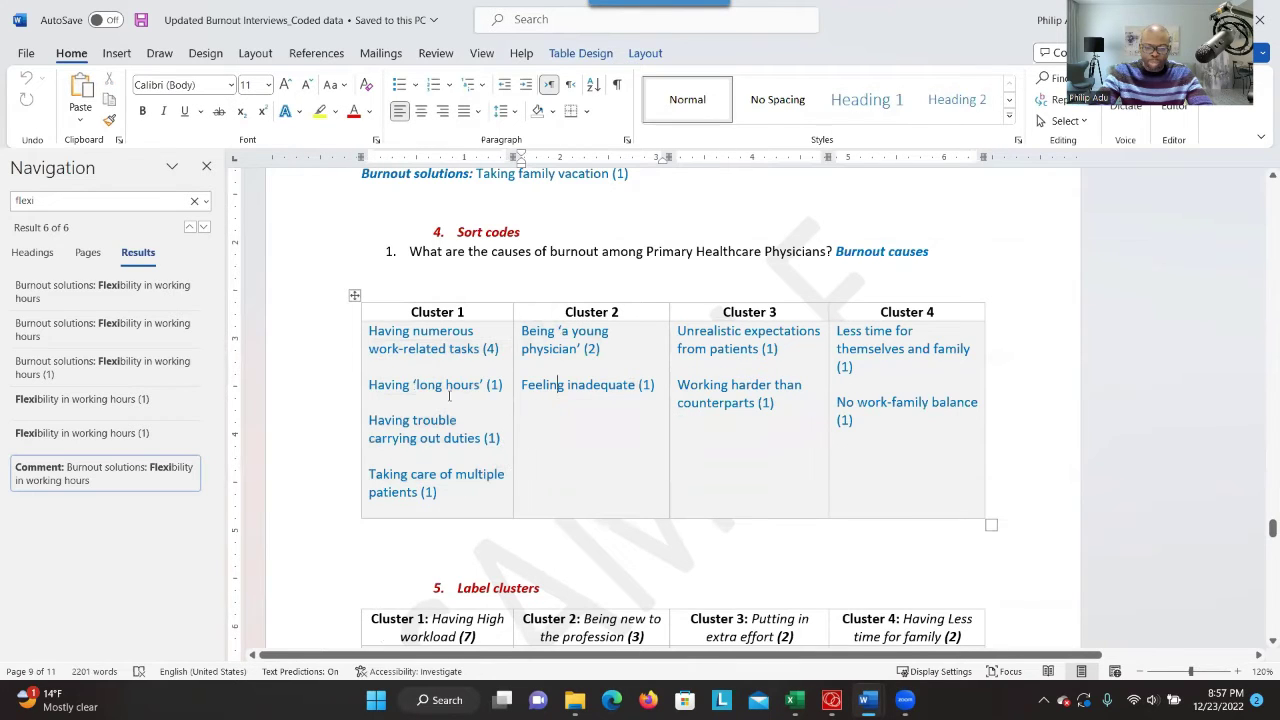
pyautogui.click(380, 341)
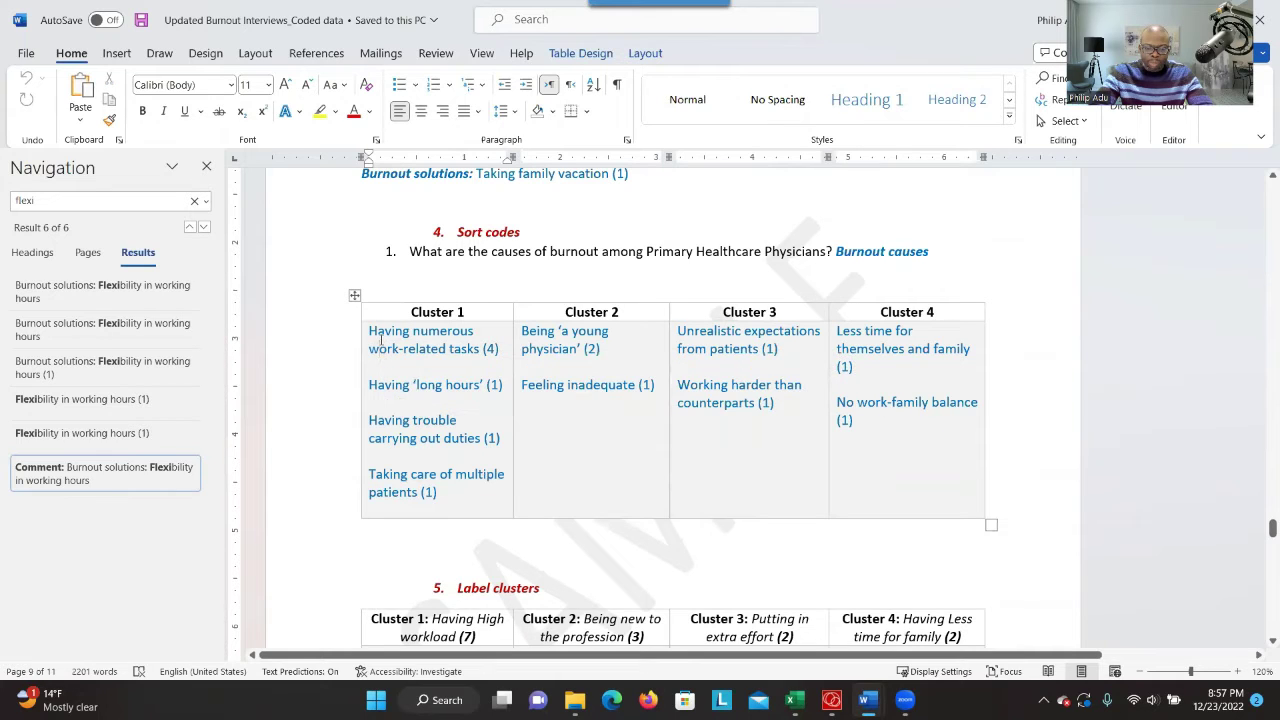
pyautogui.moveTo(380, 341); pyautogui.dragTo(506, 496)
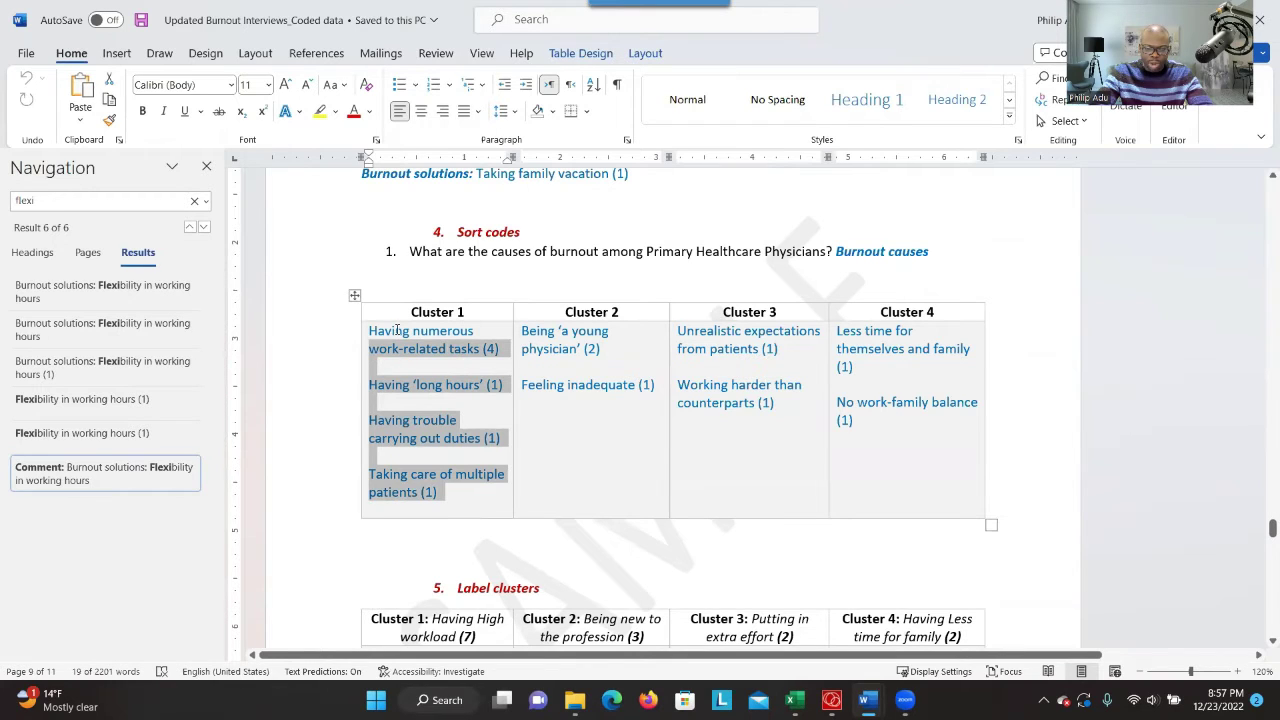
pyautogui.moveTo(397, 330); pyautogui.dragTo(500, 492)
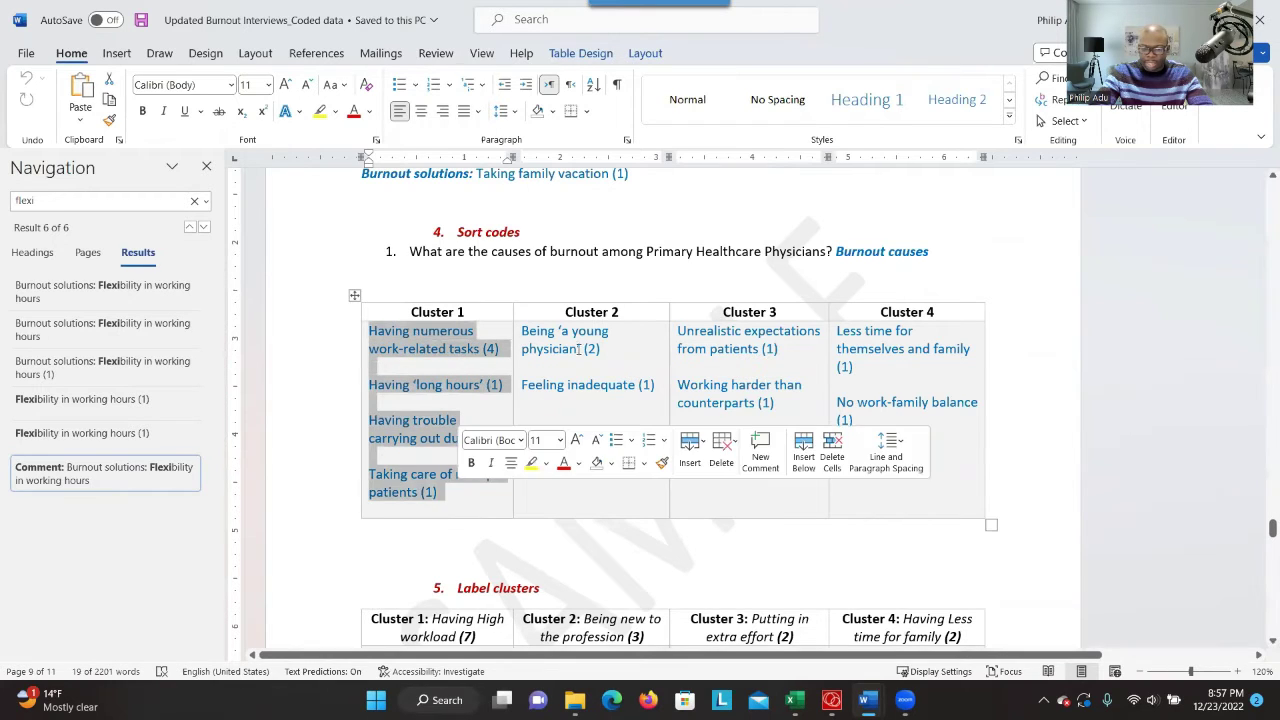
pyautogui.moveTo(521, 331); pyautogui.dragTo(636, 386)
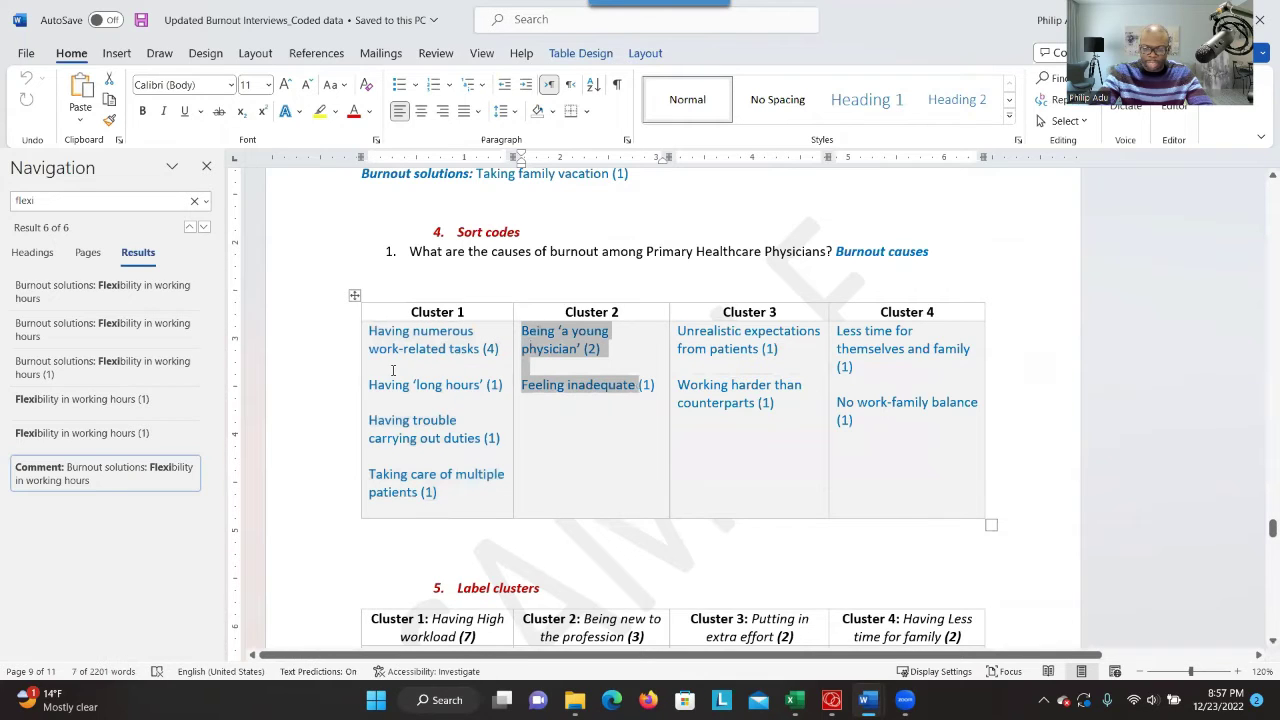
pyautogui.moveTo(688, 338); pyautogui.dragTo(785, 425)
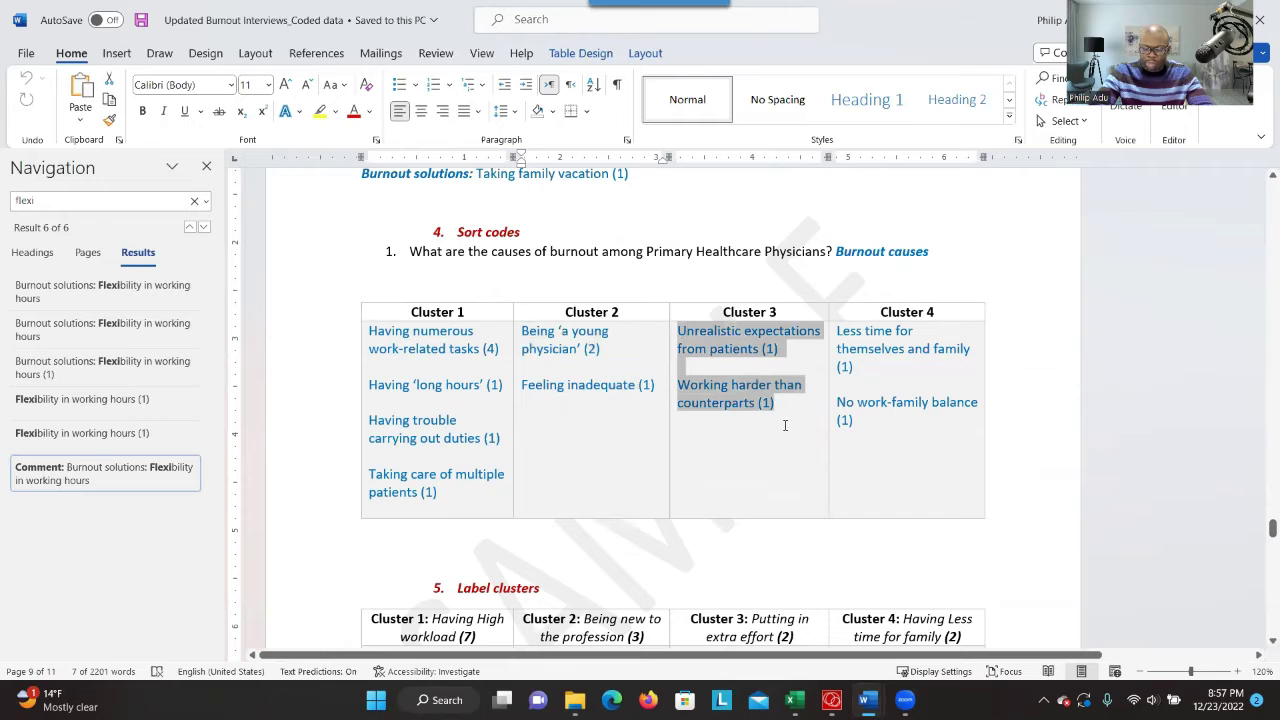
pyautogui.scroll(-1, 785, 425)
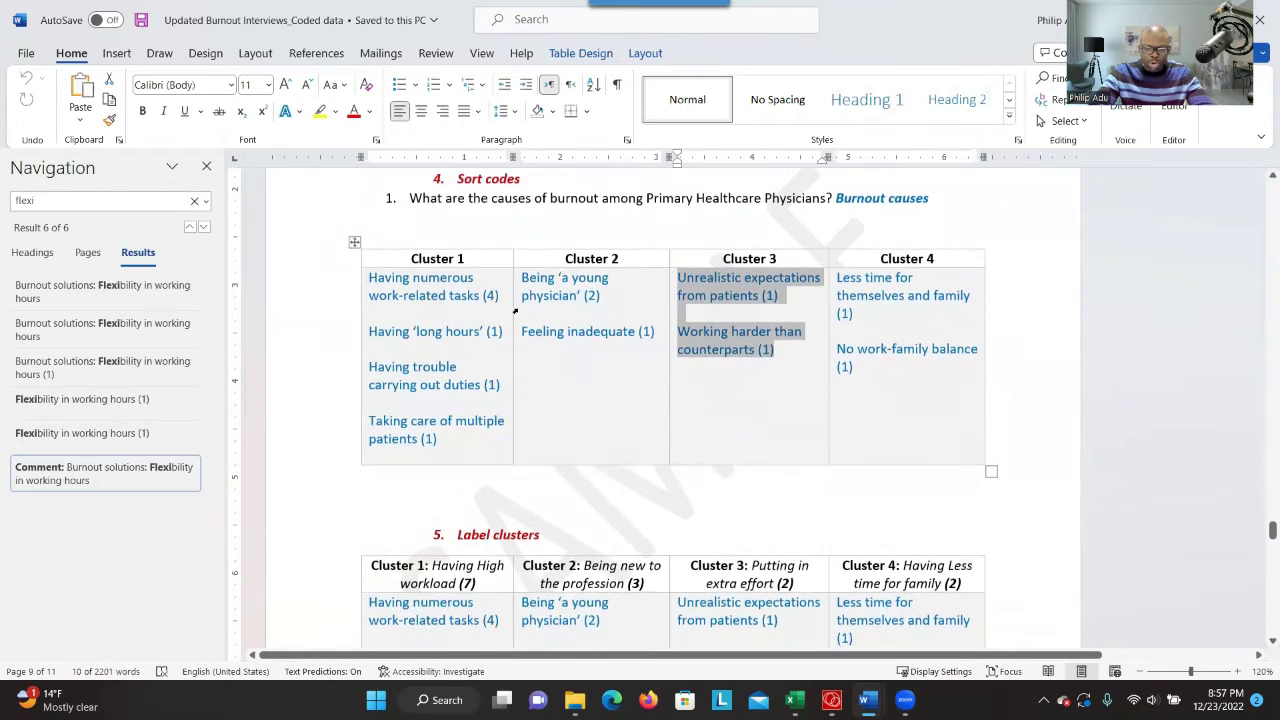
pyautogui.click(497, 307)
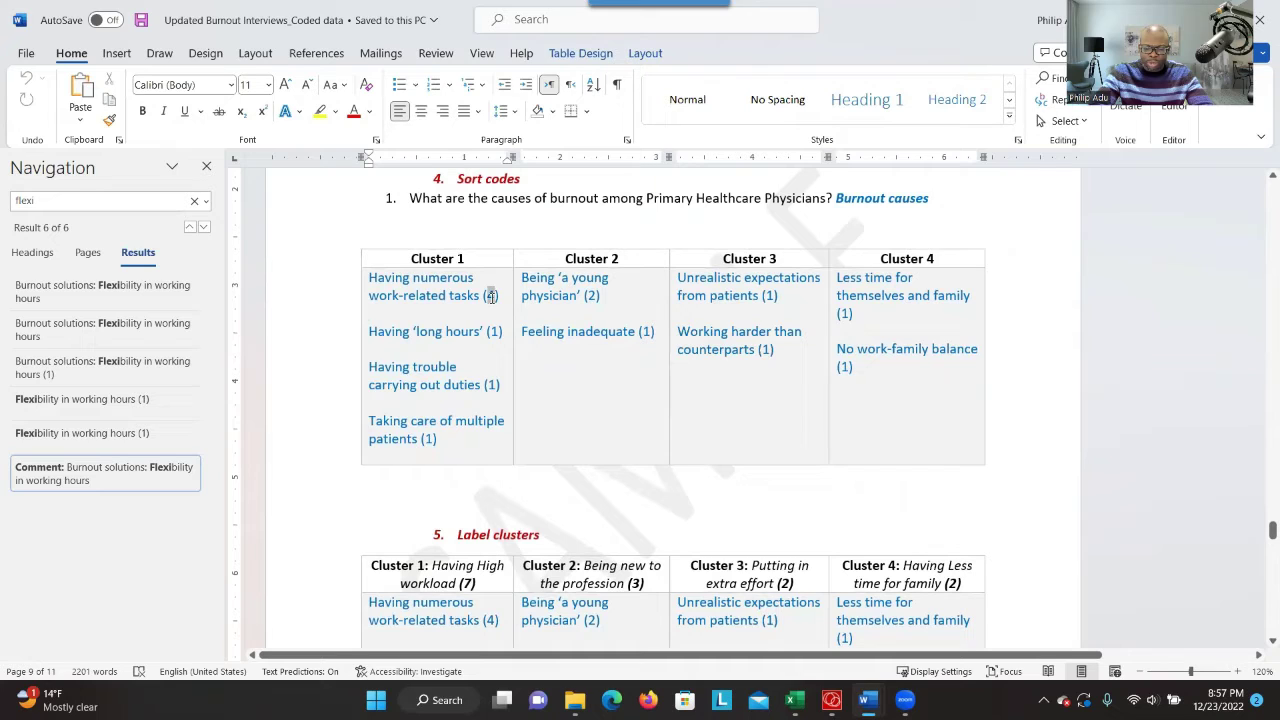
pyautogui.doubleClick(491, 296)
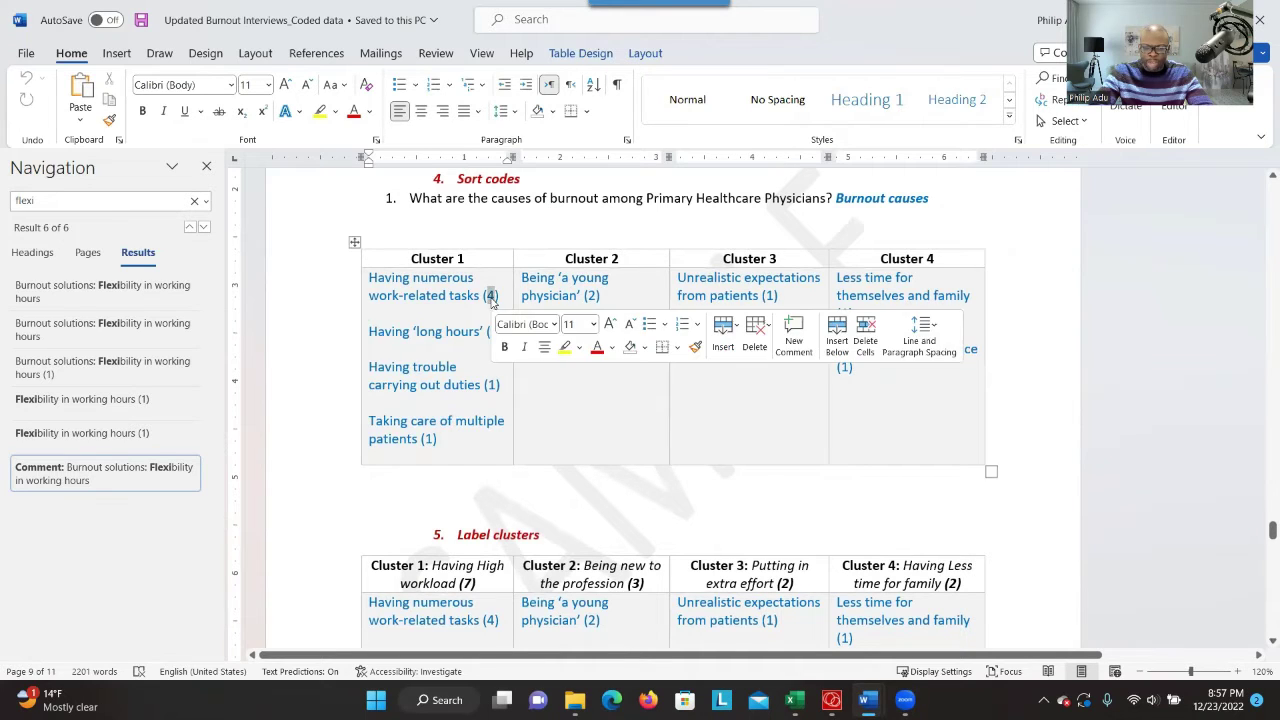
pyautogui.click(433, 295)
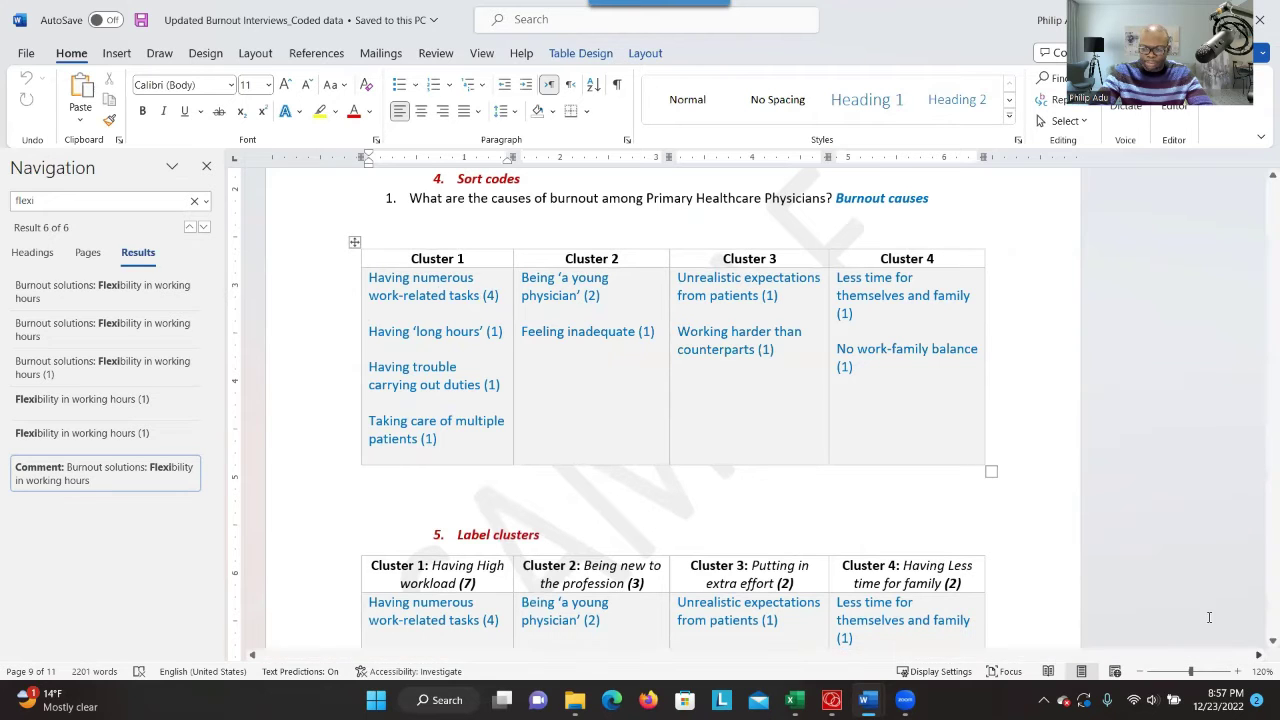
# Examine the Label clusters table for burnout causes, comparing each cluster's label with the codes listed beneath it
pyautogui.scroll(-3, 1260, 648)
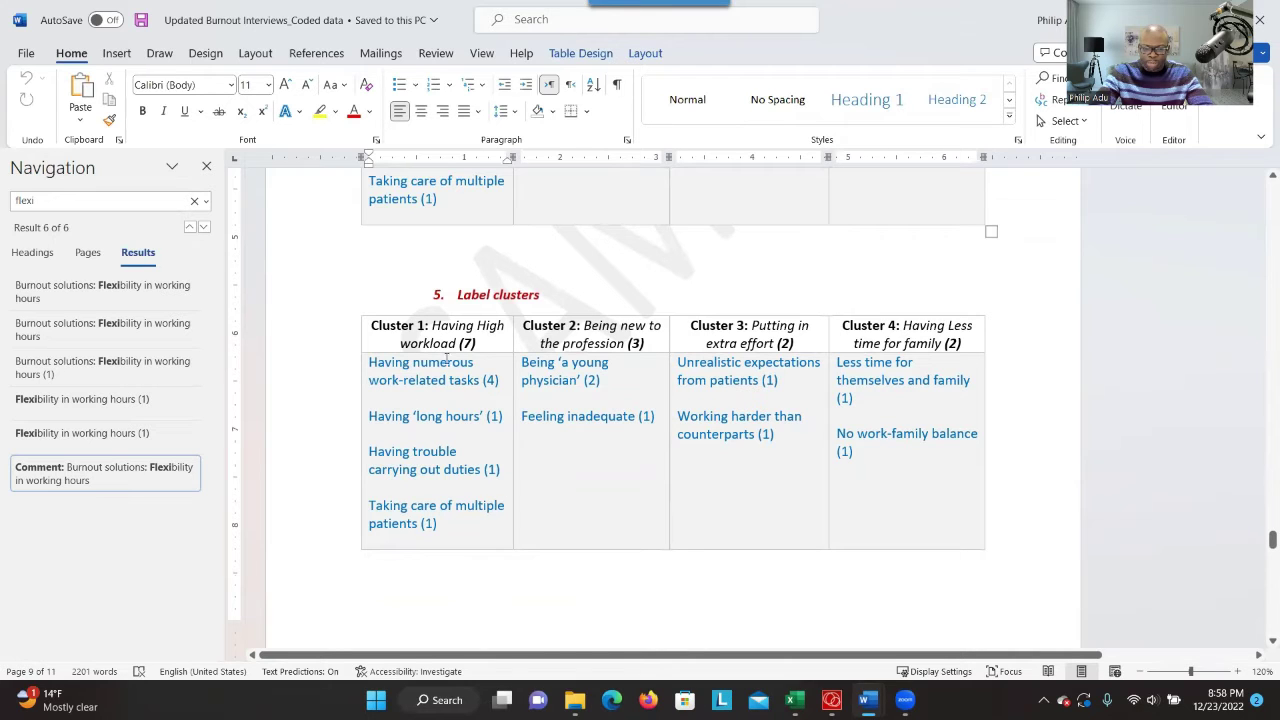
pyautogui.moveTo(447, 362); pyautogui.dragTo(488, 508)
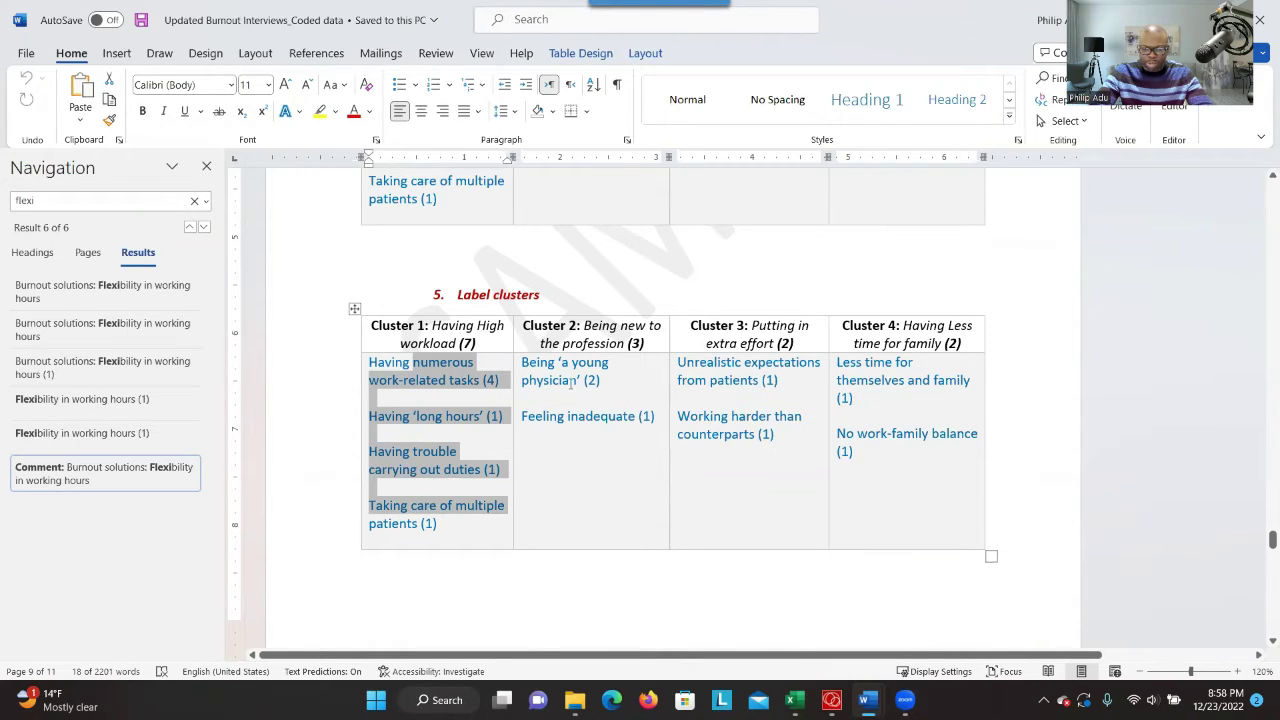
pyautogui.moveTo(571, 381); pyautogui.dragTo(640, 416)
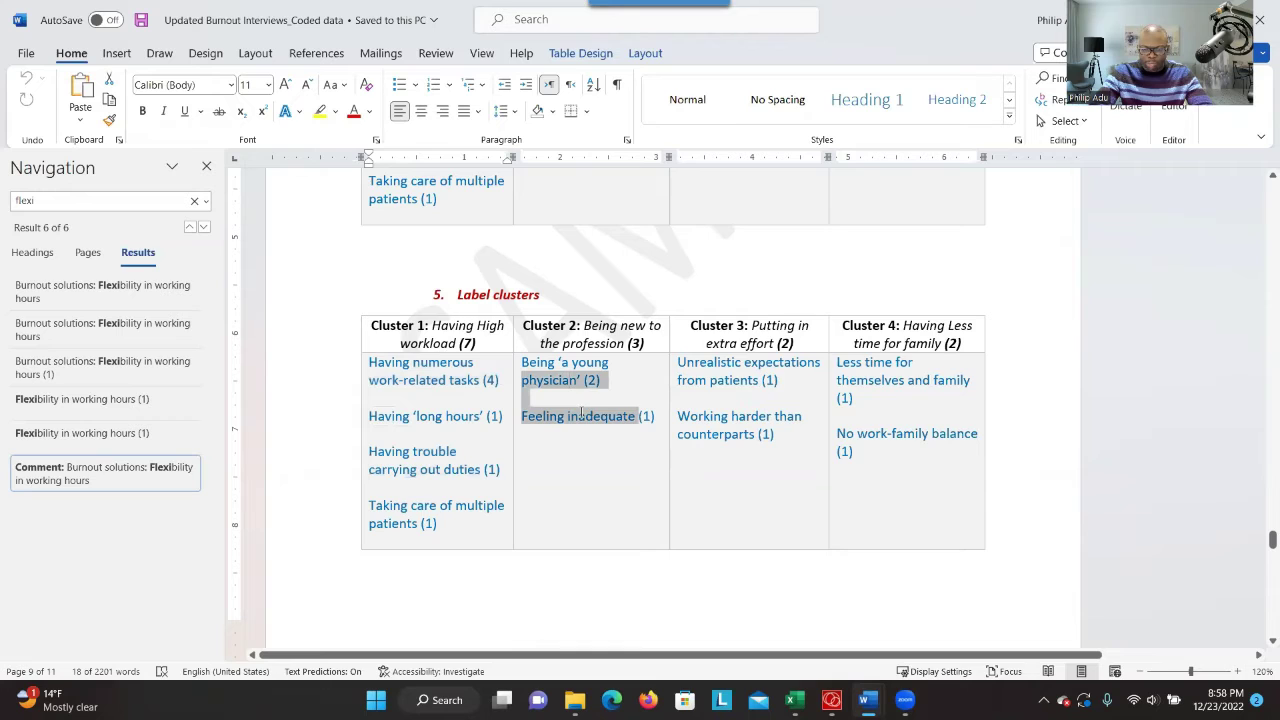
pyautogui.click(786, 326)
pyautogui.moveTo(749, 369); pyautogui.dragTo(772, 418)
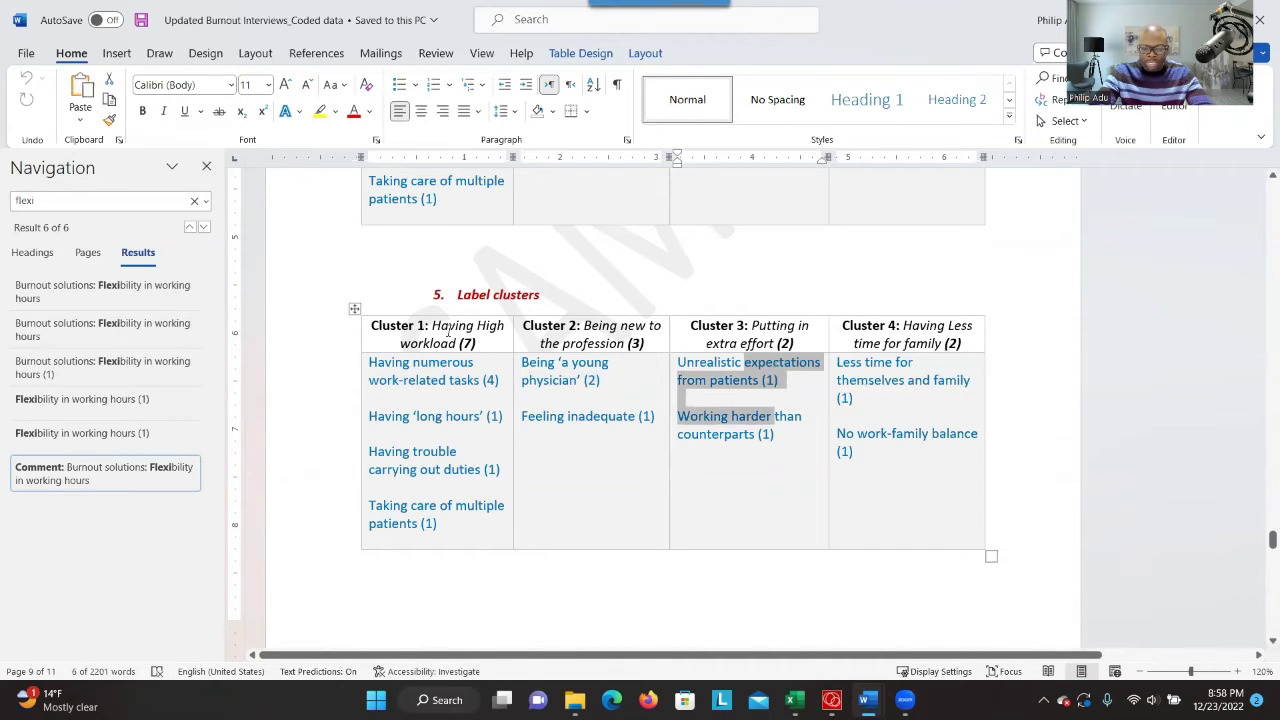
pyautogui.moveTo(463, 331); pyautogui.dragTo(870, 341)
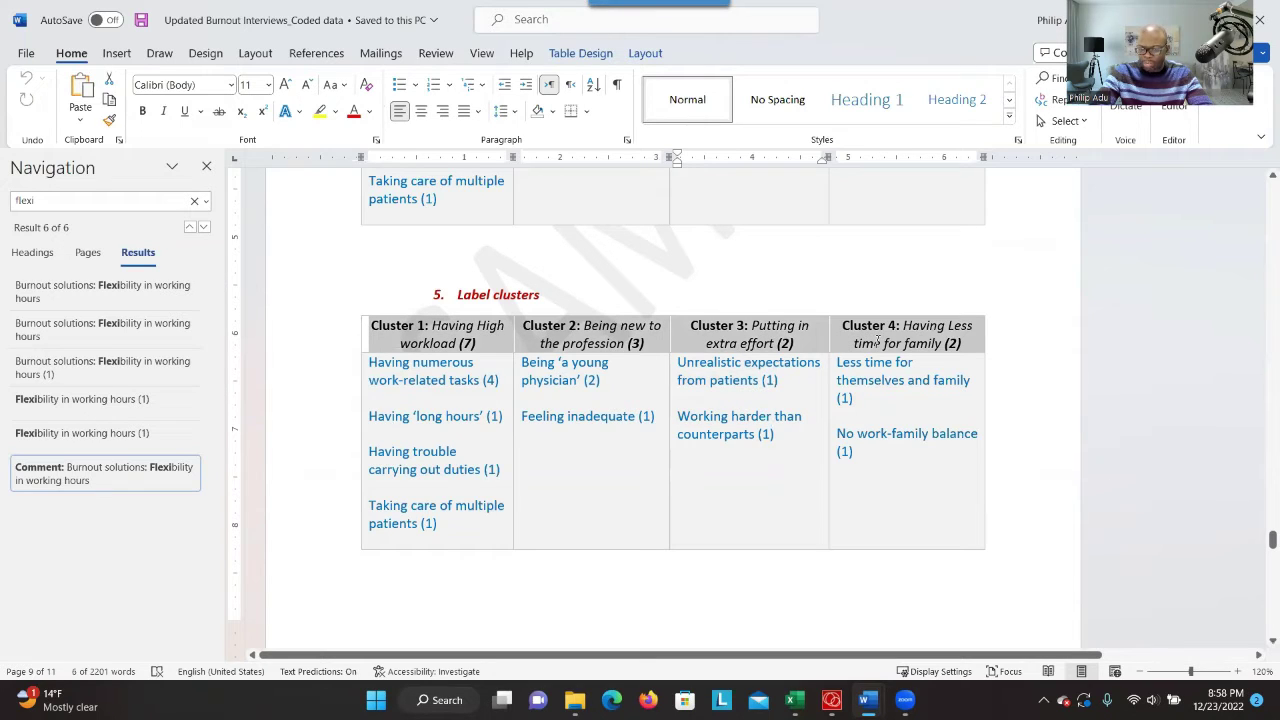
pyautogui.click(543, 349)
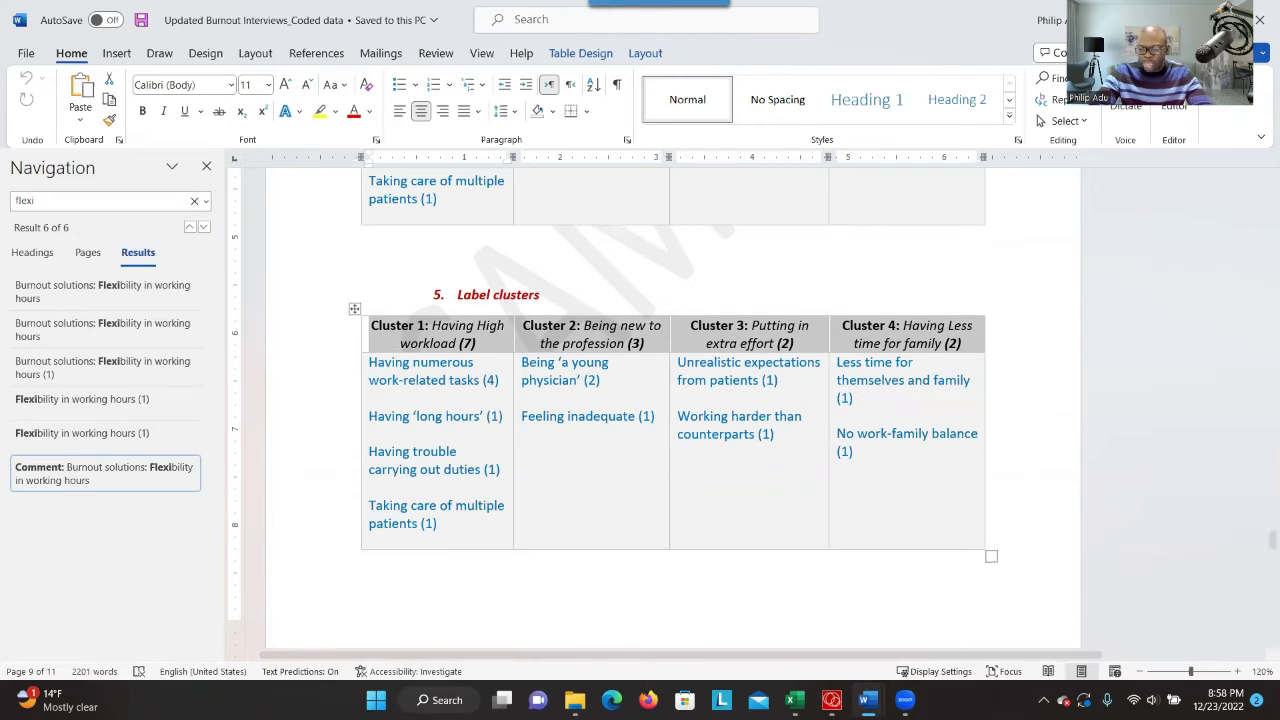
# Review the sorted and labelled clusters for the burnout-solutions research question further down the document
pyautogui.moveTo(1266, 541); pyautogui.dragTo(1262, 566)
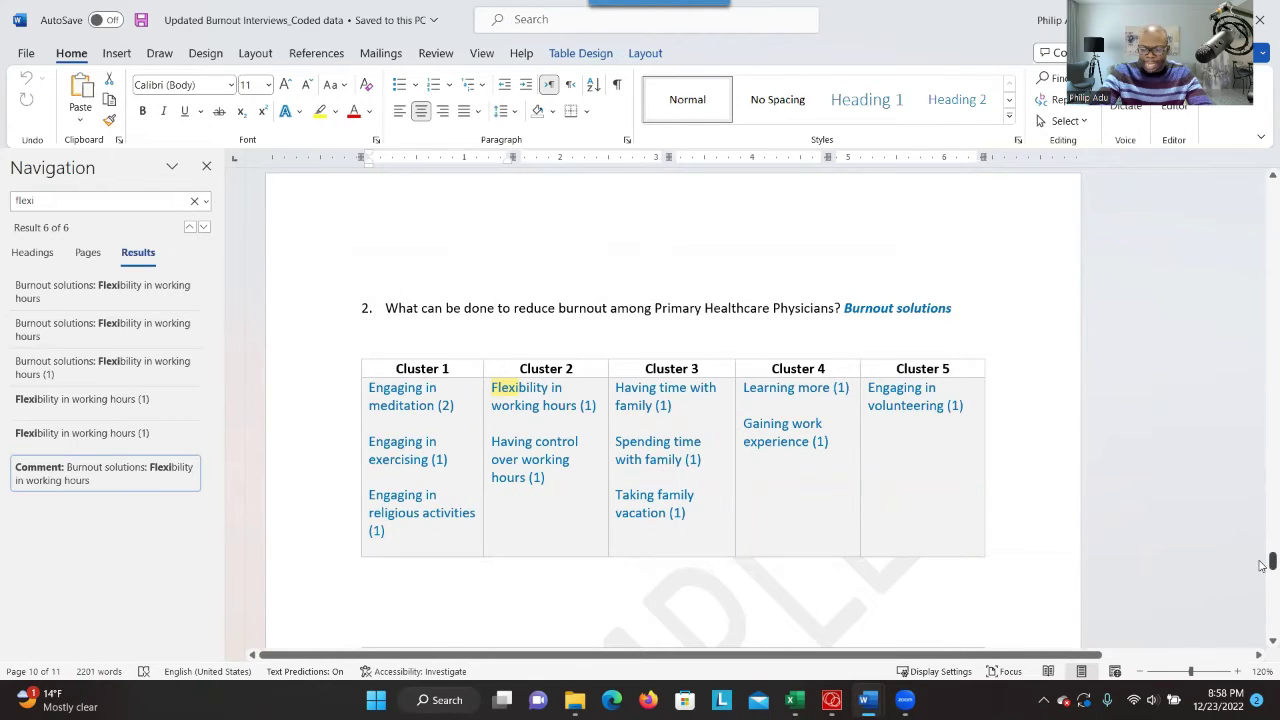
pyautogui.scroll(-2, 544, 370)
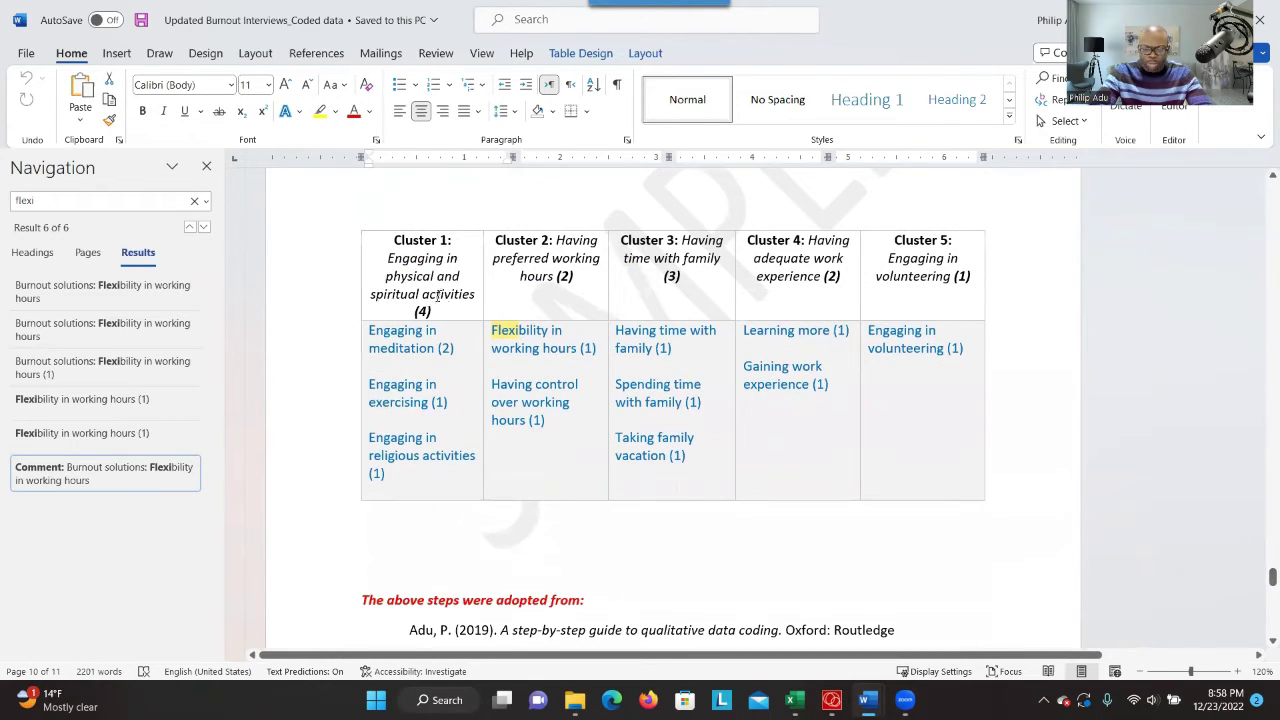
pyautogui.moveTo(436, 296); pyautogui.dragTo(881, 295)
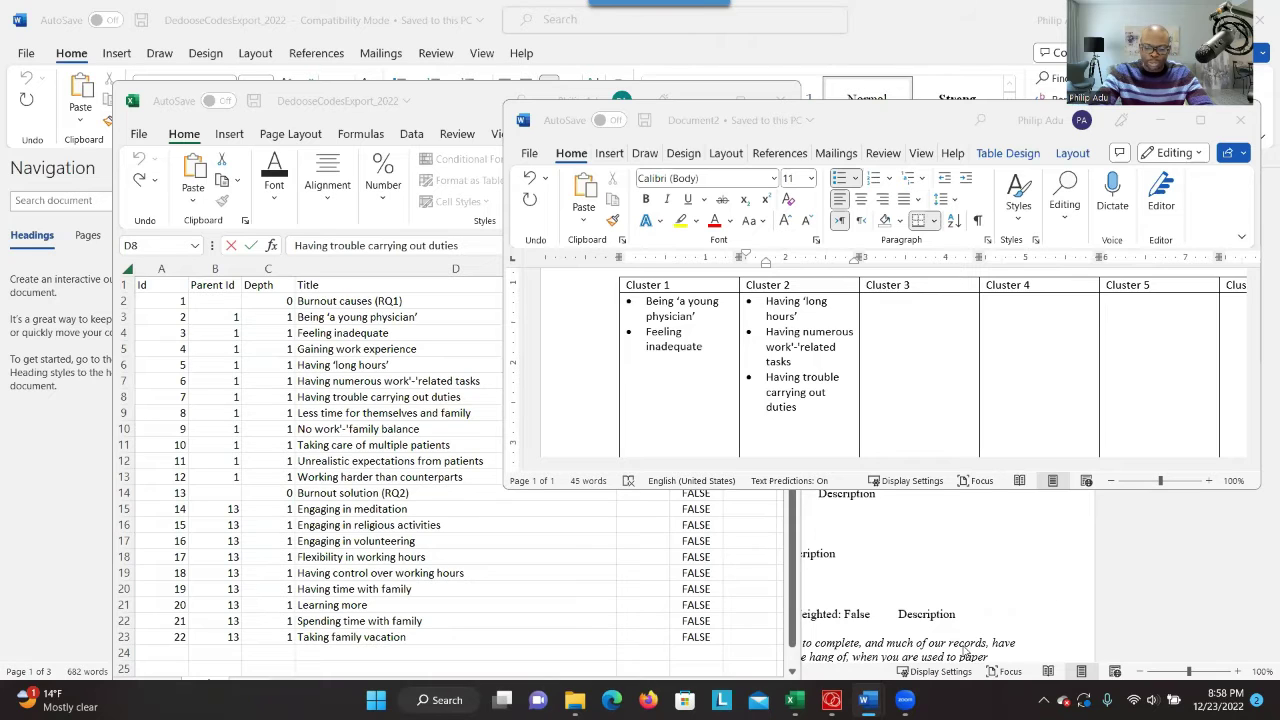
# Switch to Dedoose, maximize its window and open the project's Codes page
pyautogui.click(831, 700)
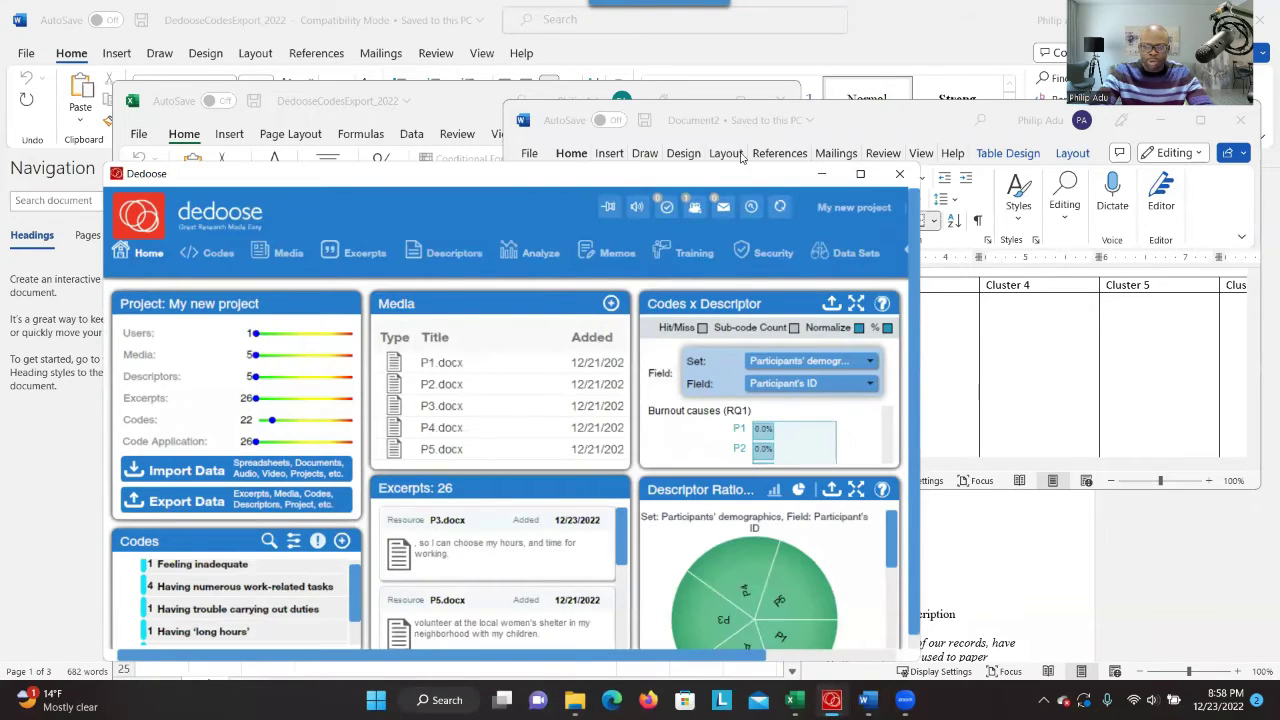
pyautogui.click(452, 162)
pyautogui.click(846, 180)
pyautogui.click(859, 177)
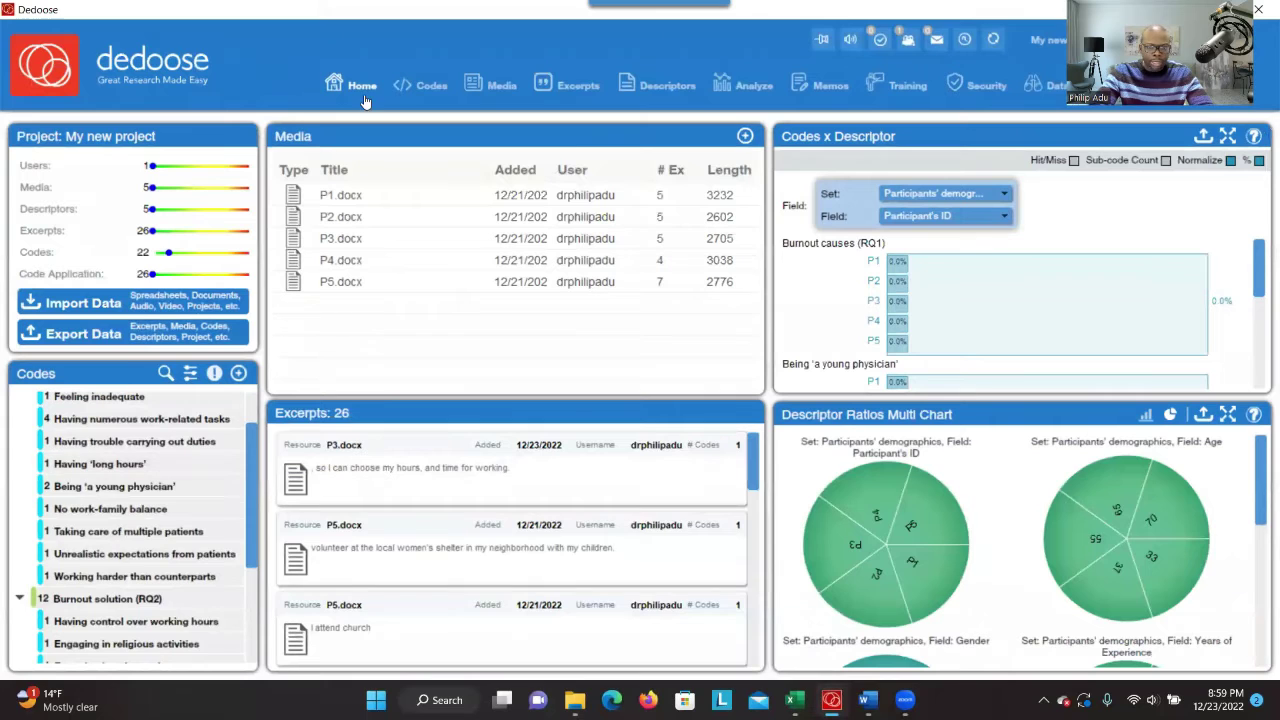
pyautogui.click(425, 90)
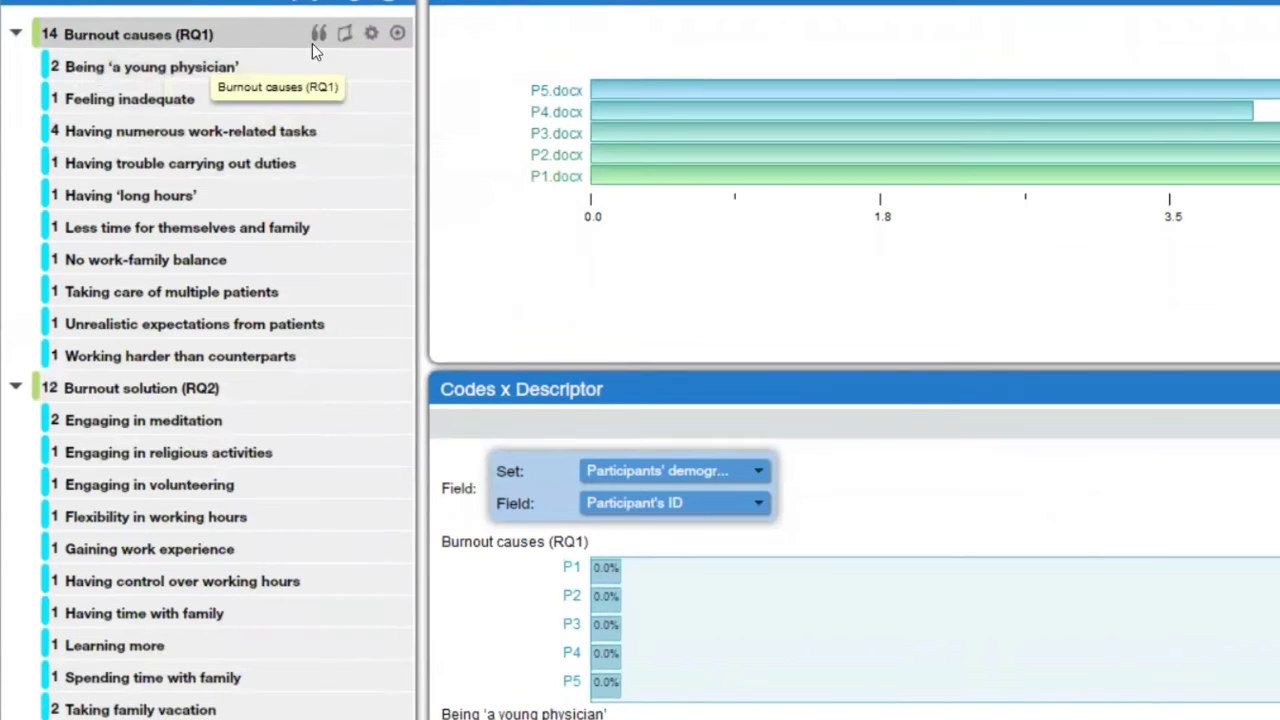
# Add a child code titled "Having High workload (Theme)" under Burnout causes (RQ1)
pyautogui.click(397, 33)
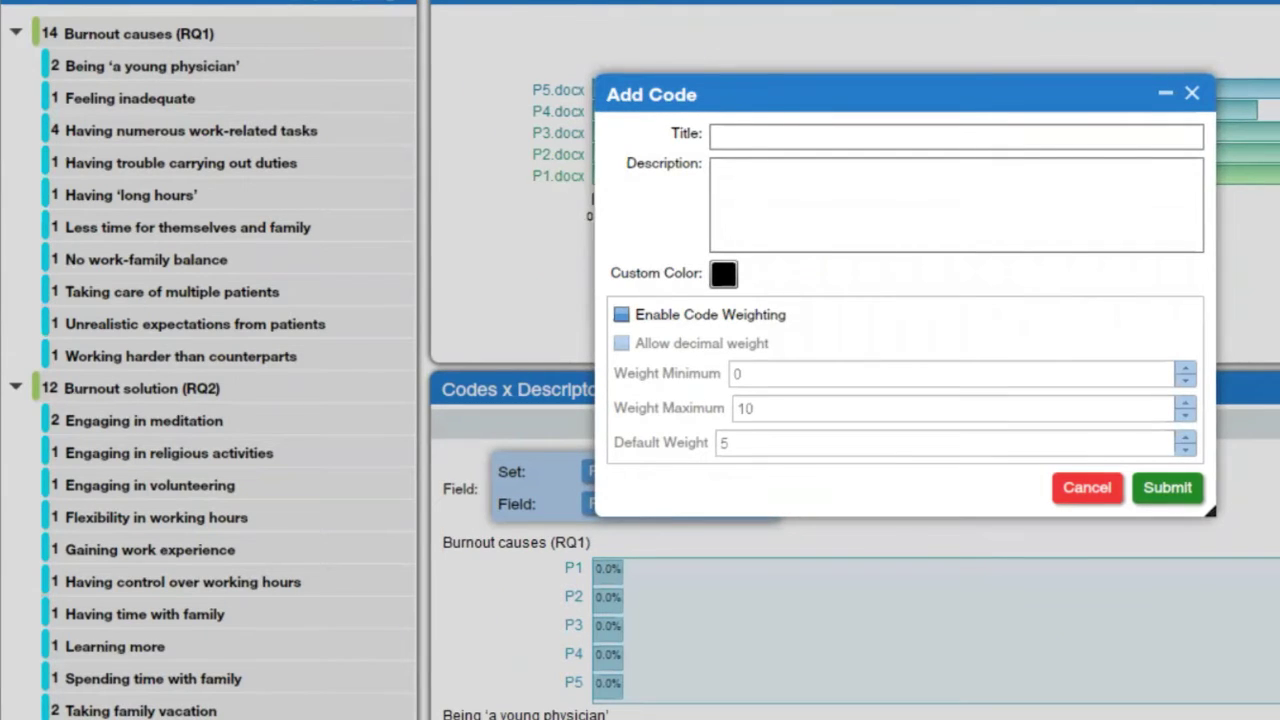
pyautogui.click(915, 166)
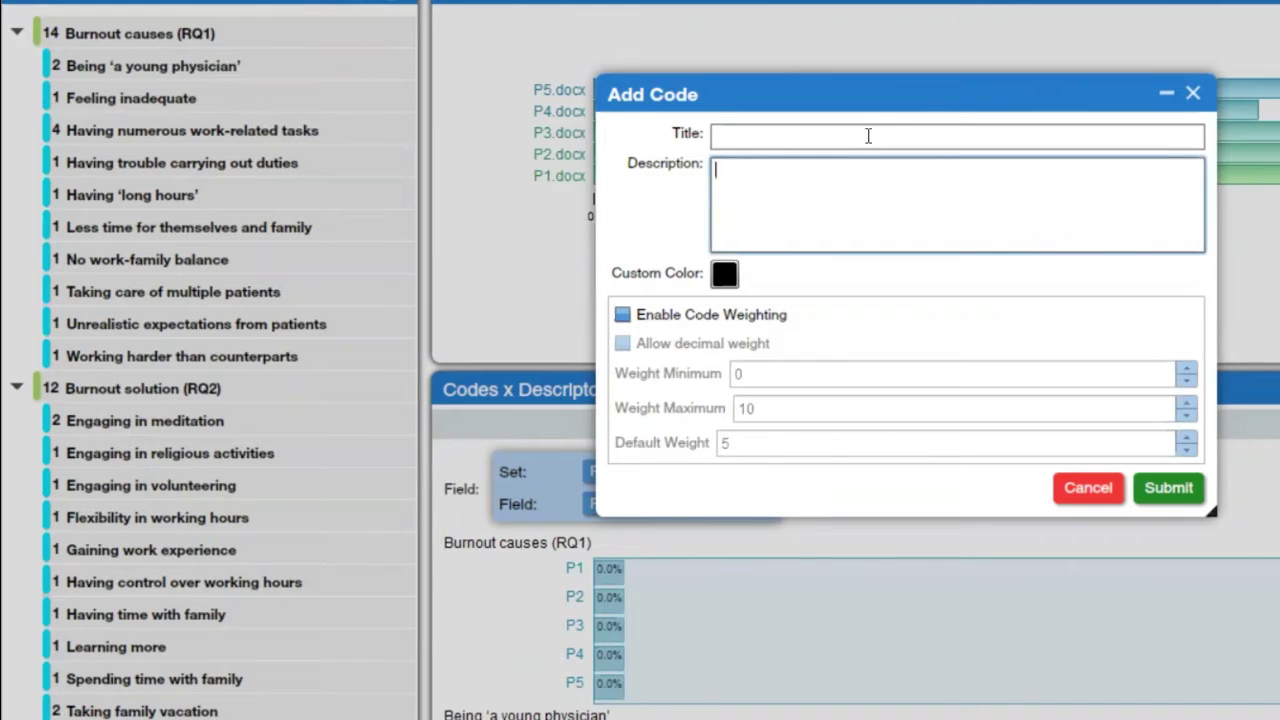
pyautogui.click(858, 131)
pyautogui.write('Having High workload')
pyautogui.click(752, 210)
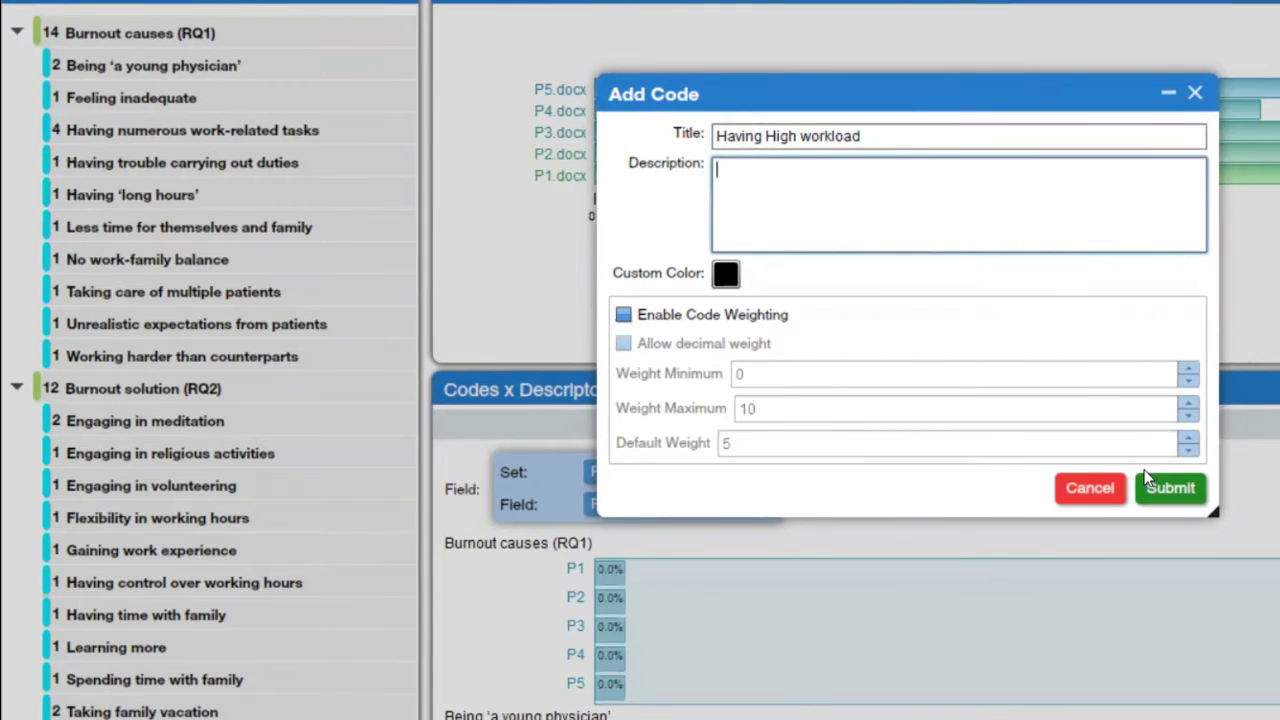
pyautogui.click(891, 139)
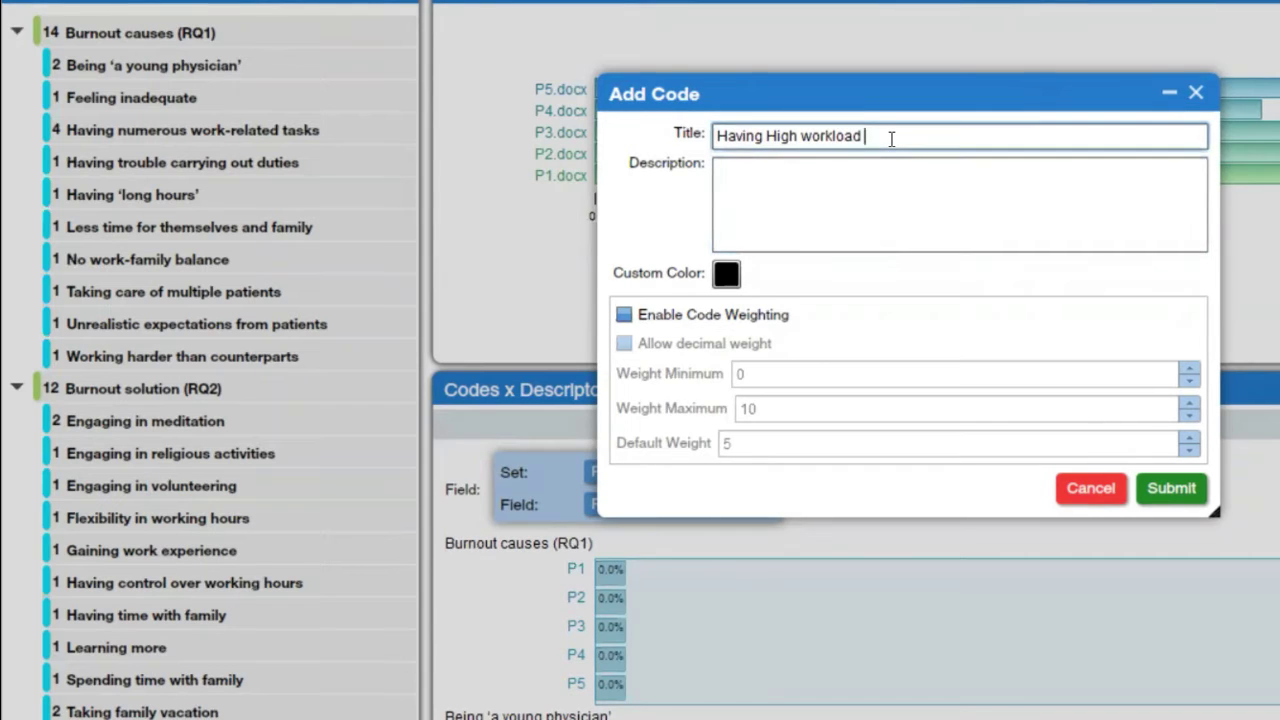
pyautogui.write('(Theme')
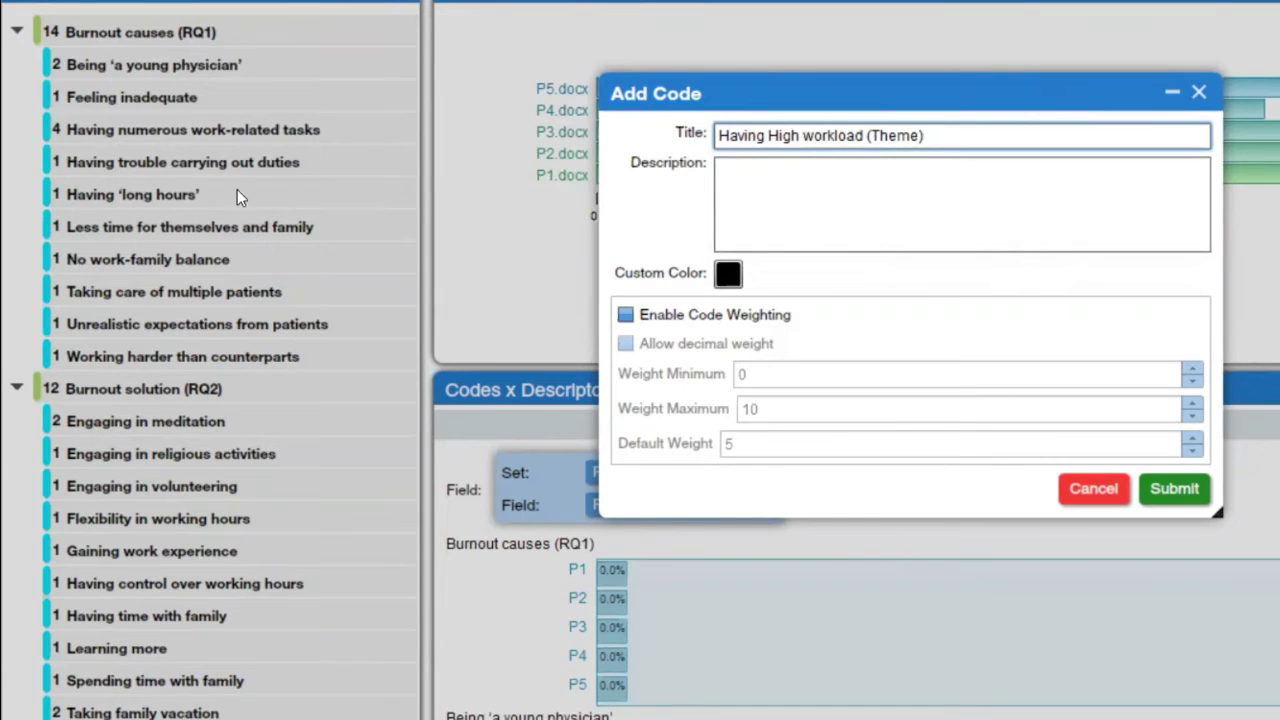
pyautogui.click(1166, 488)
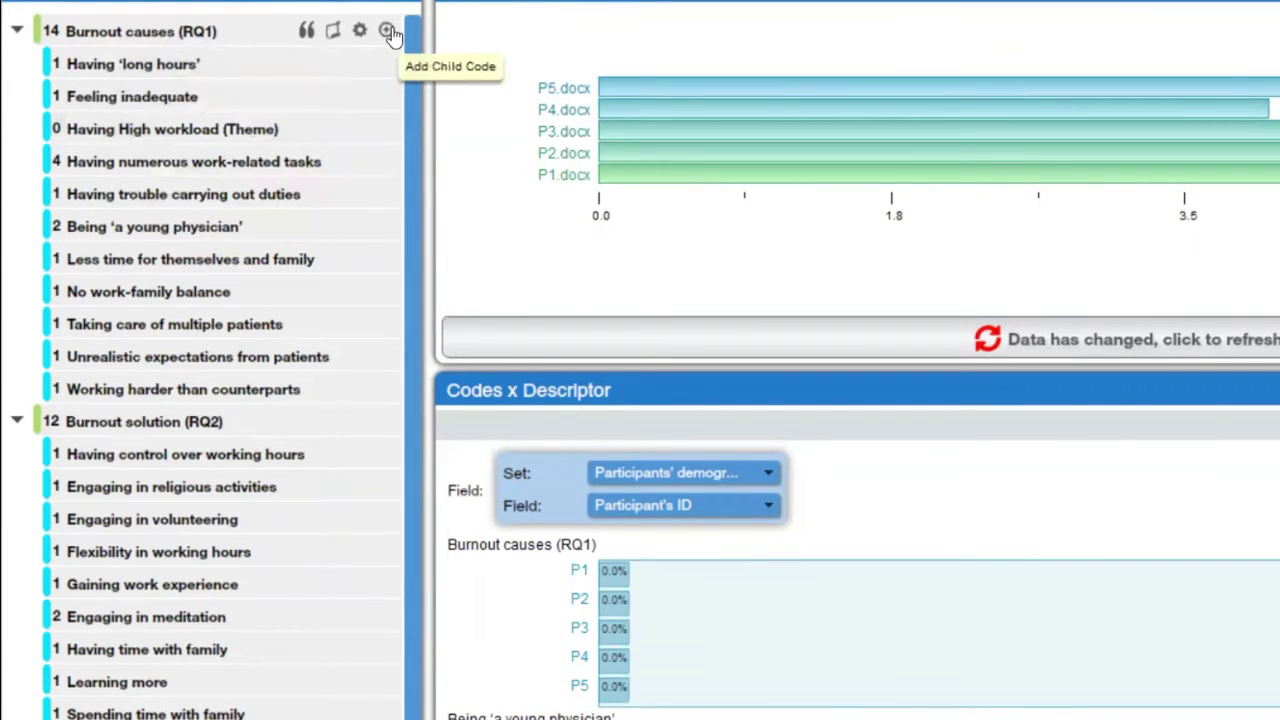
# Add a child code titled "Being new to the profession (Theme)" under Burnout causes (RQ1)
pyautogui.click(388, 31)
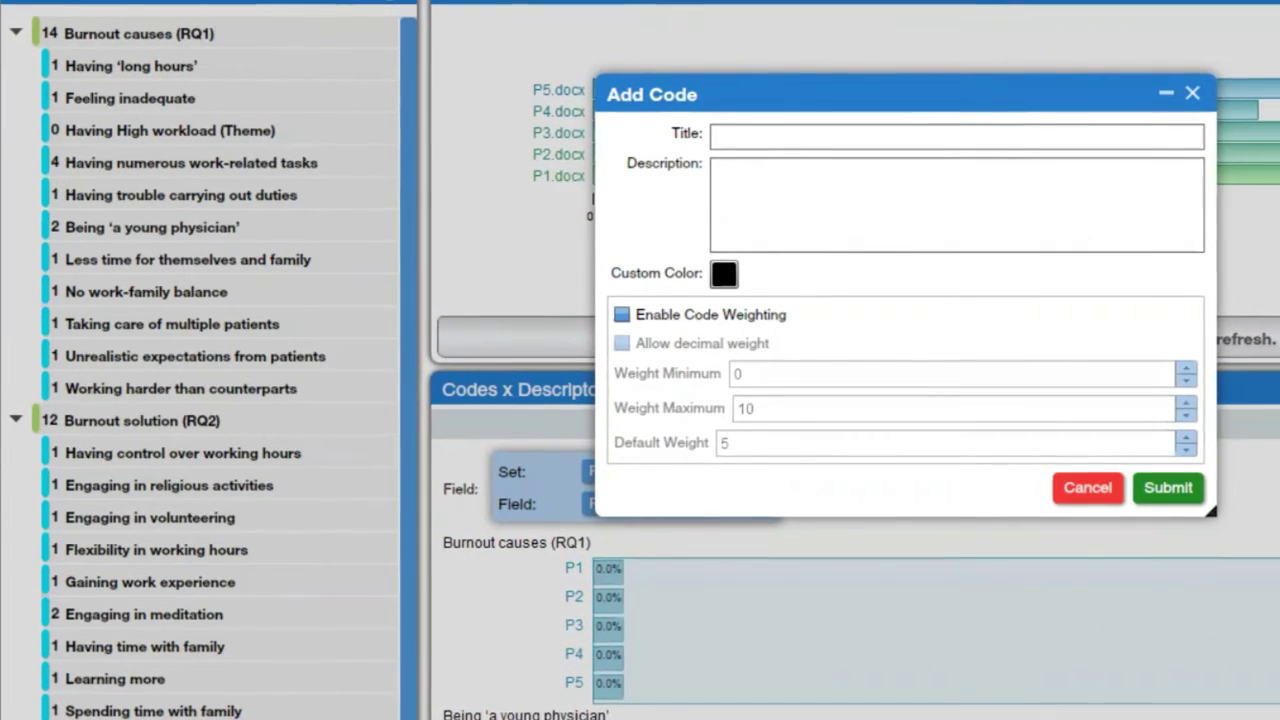
pyautogui.click(790, 137)
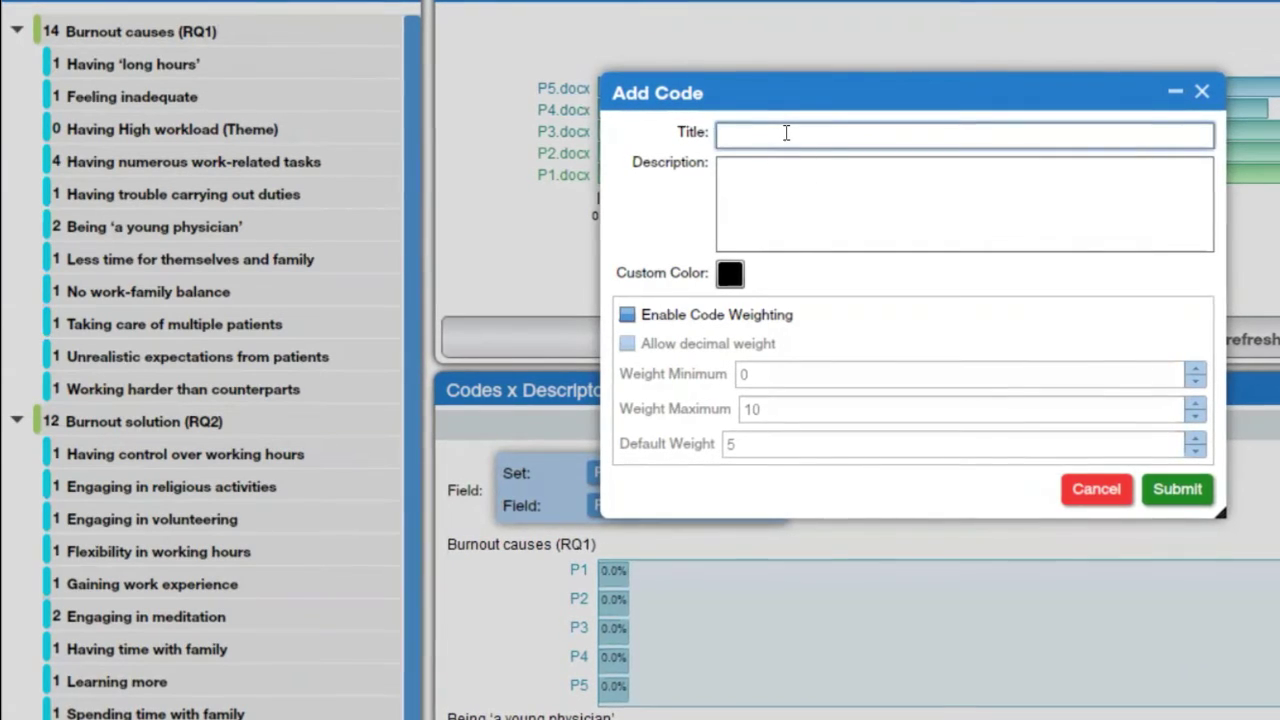
pyautogui.write('Being new to the profession')
pyautogui.write('(Theme)')
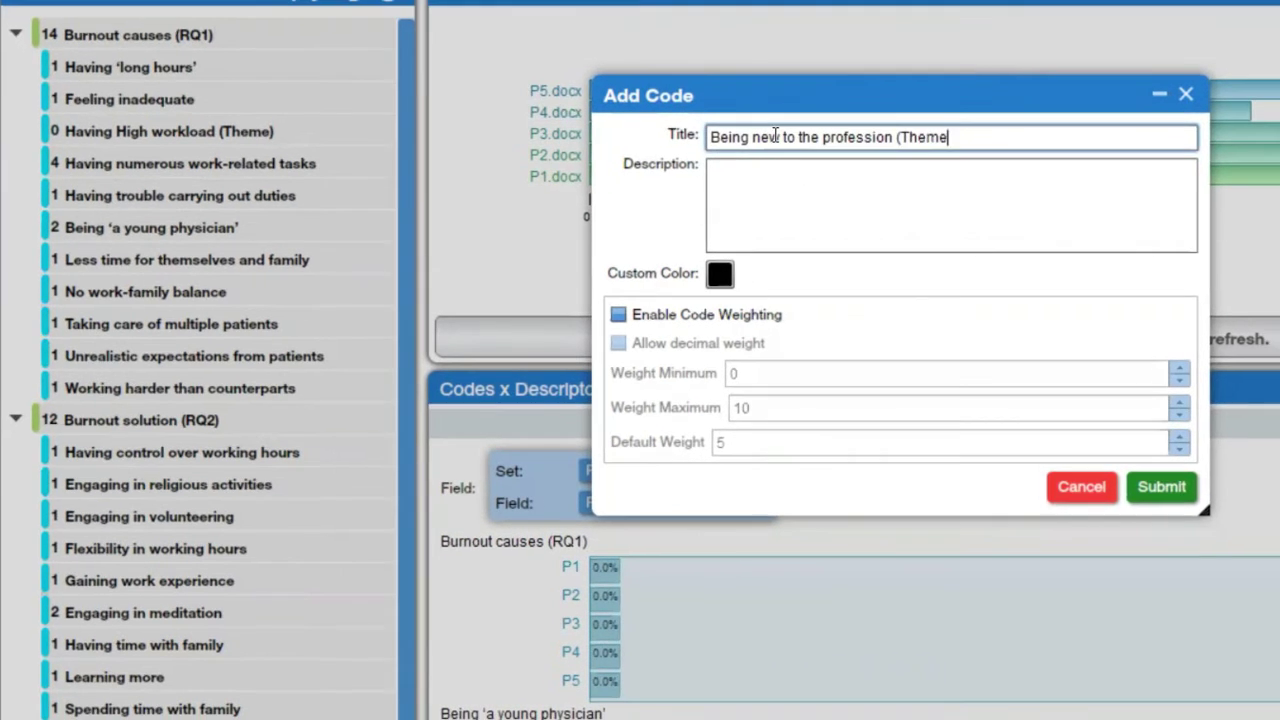
pyautogui.click(1160, 488)
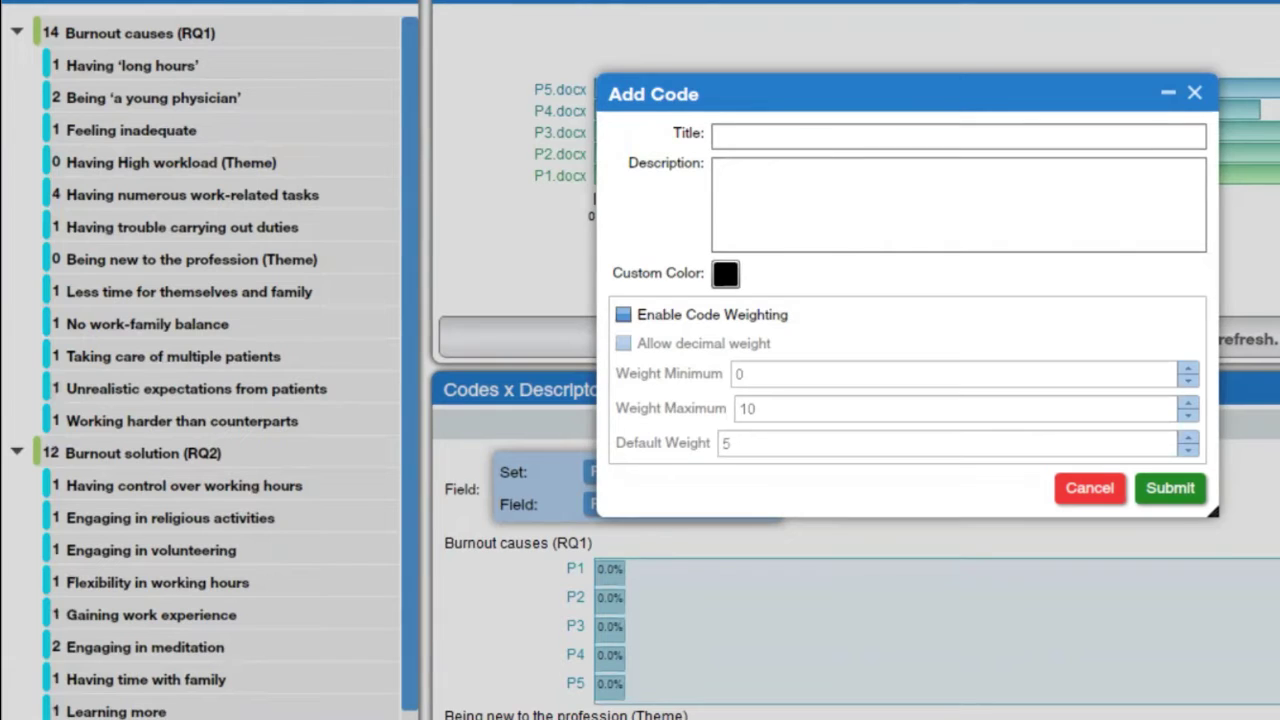
# Add a top-level code titled "Putting in extra effort (Theme)" for the third burnout-causes cluster
pyautogui.click(848, 145)
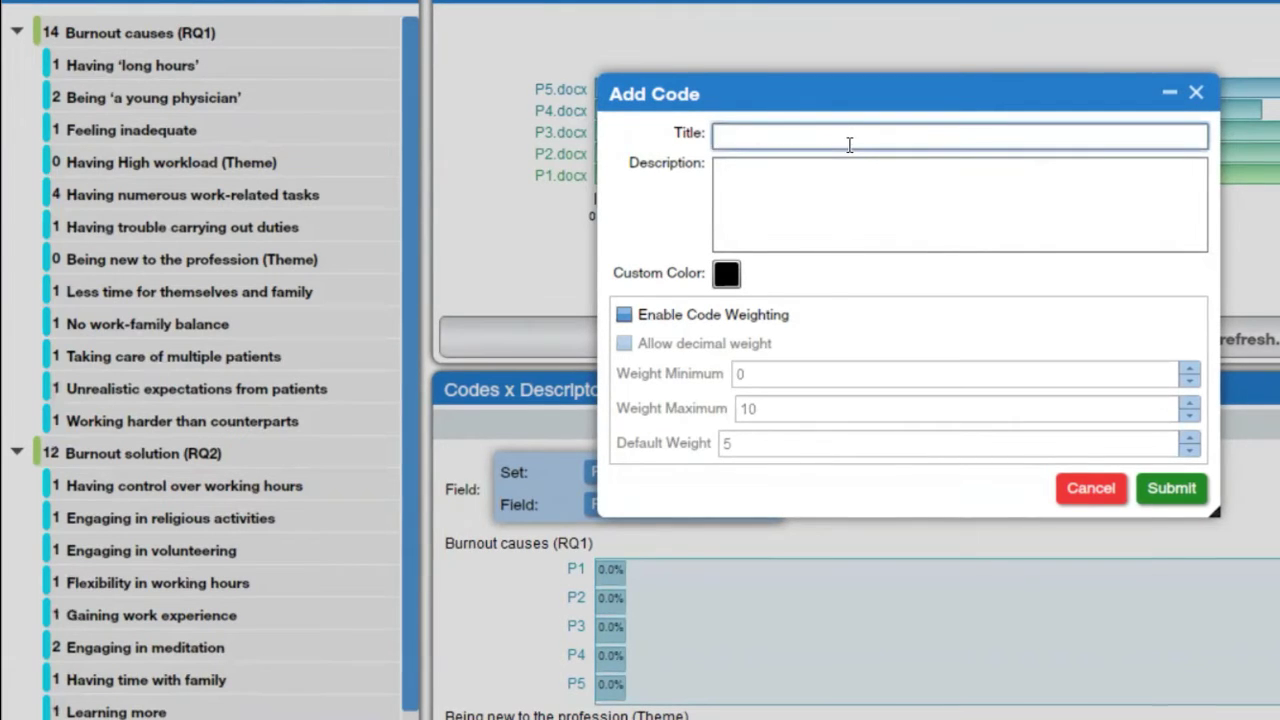
pyautogui.write('Putting in extra effort  ')
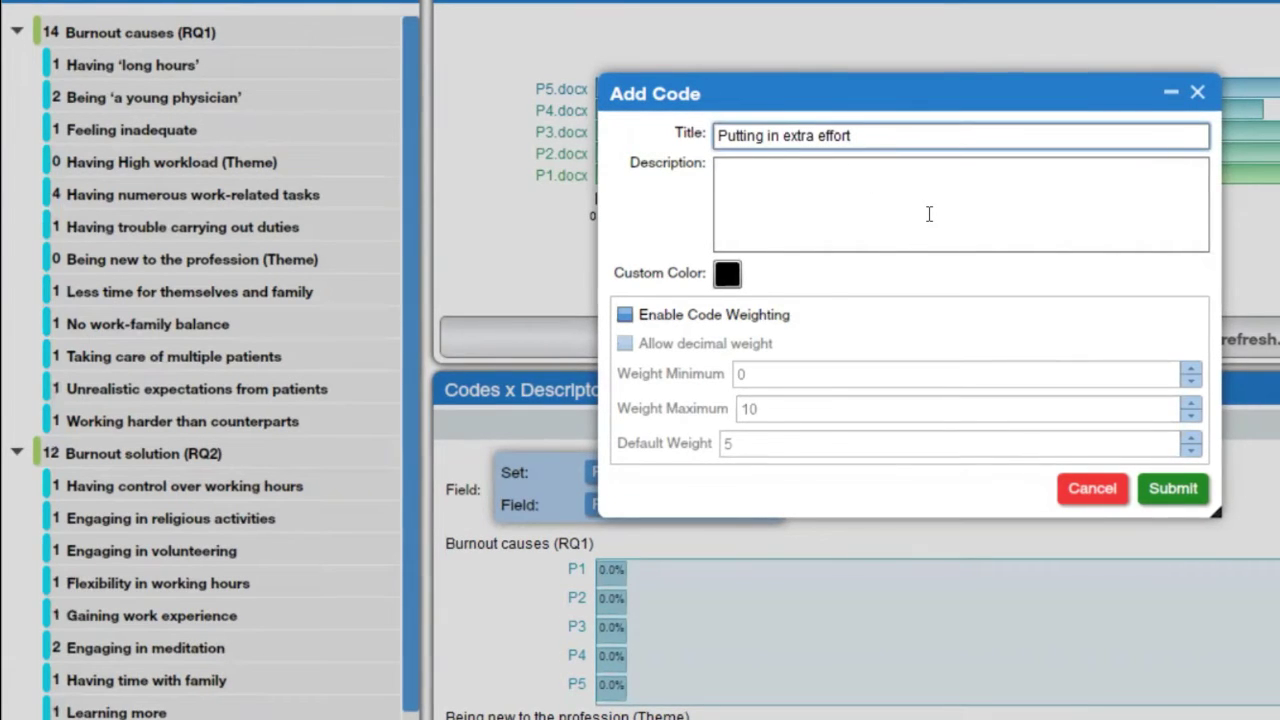
pyautogui.write('(T')
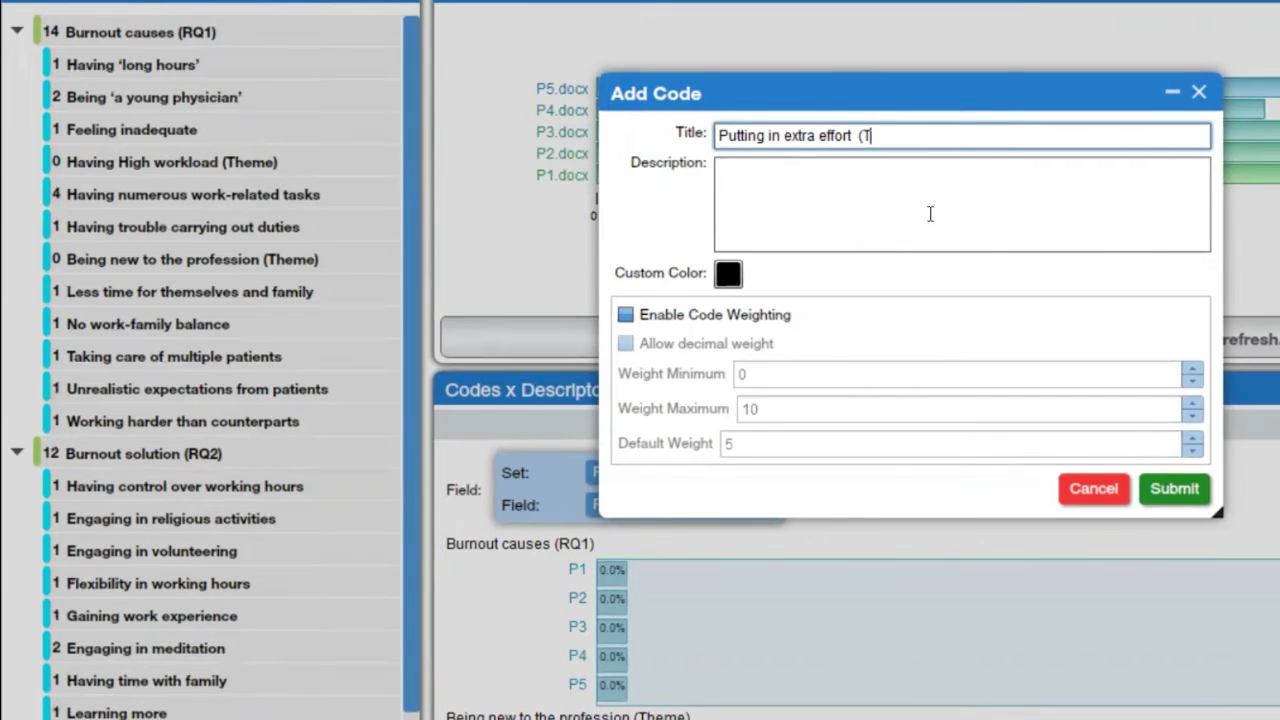
pyautogui.write('heme)')
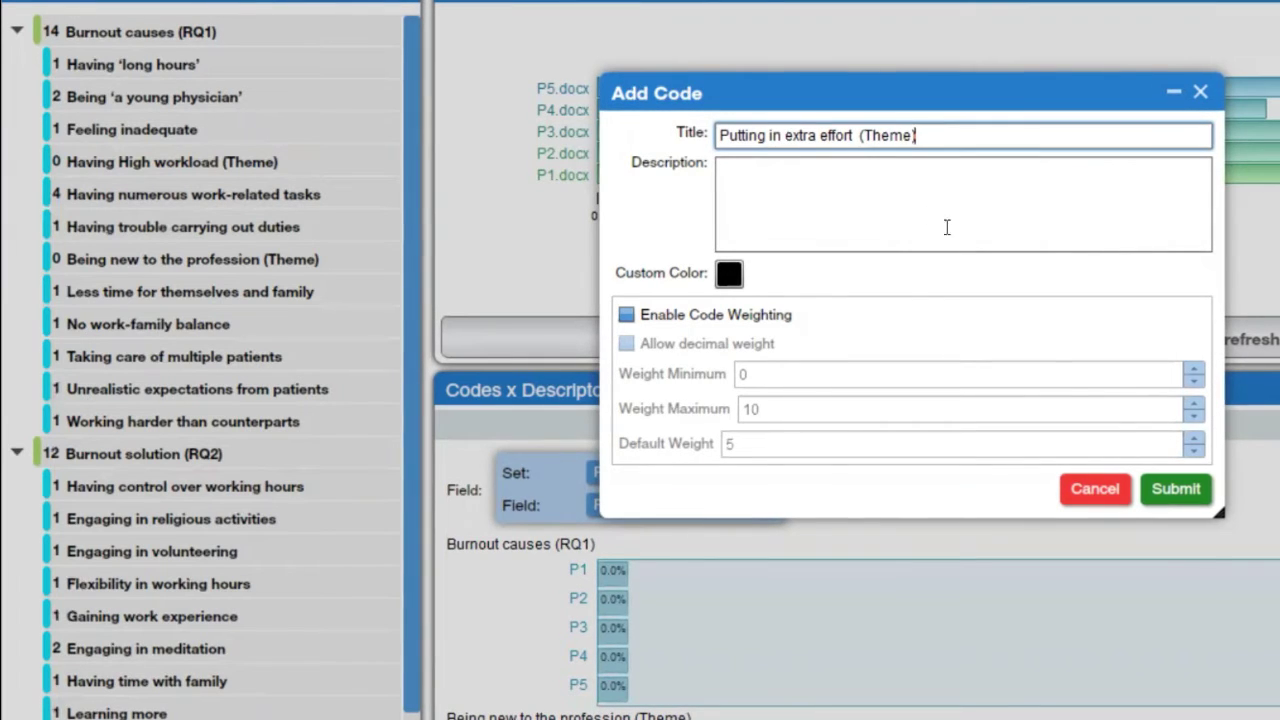
pyautogui.click(1160, 489)
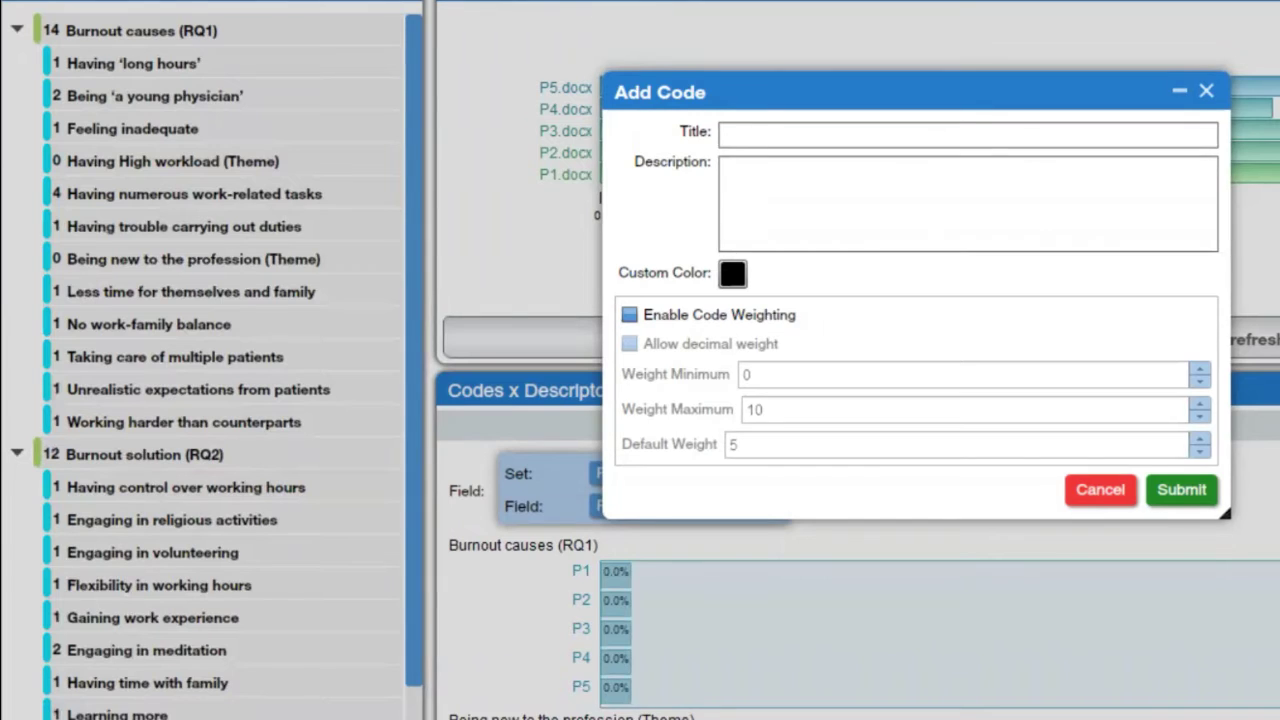
# Add a code titled "Having Less time for family (Theme)" and move it under Burnout causes (RQ1)
pyautogui.click(940, 133)
pyautogui.write('Having Less time for family')
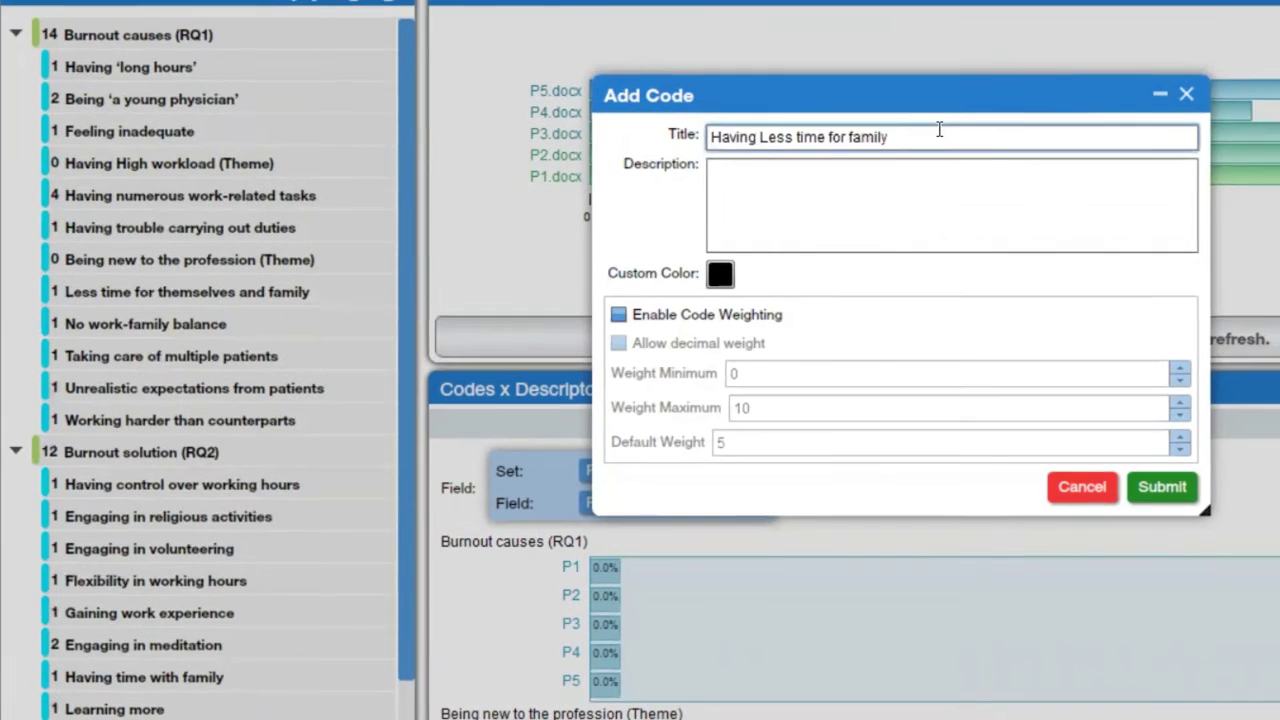
pyautogui.write(' (Them')
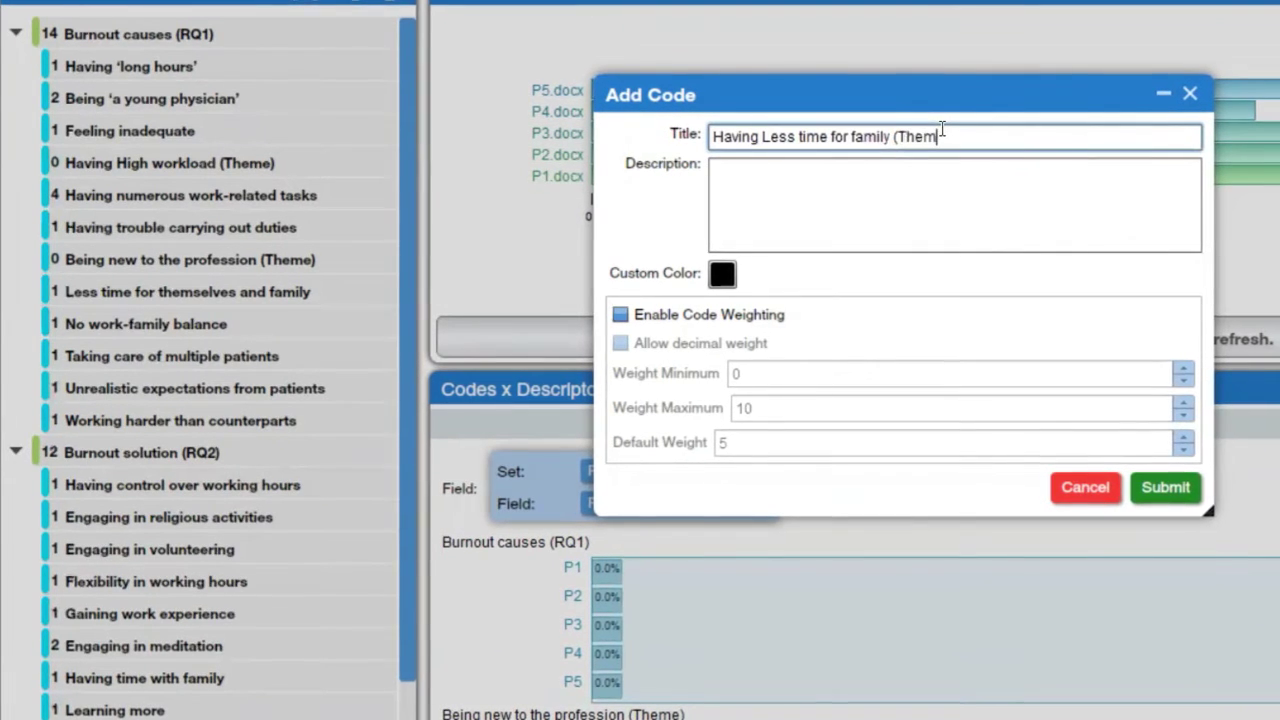
pyautogui.write('e)')
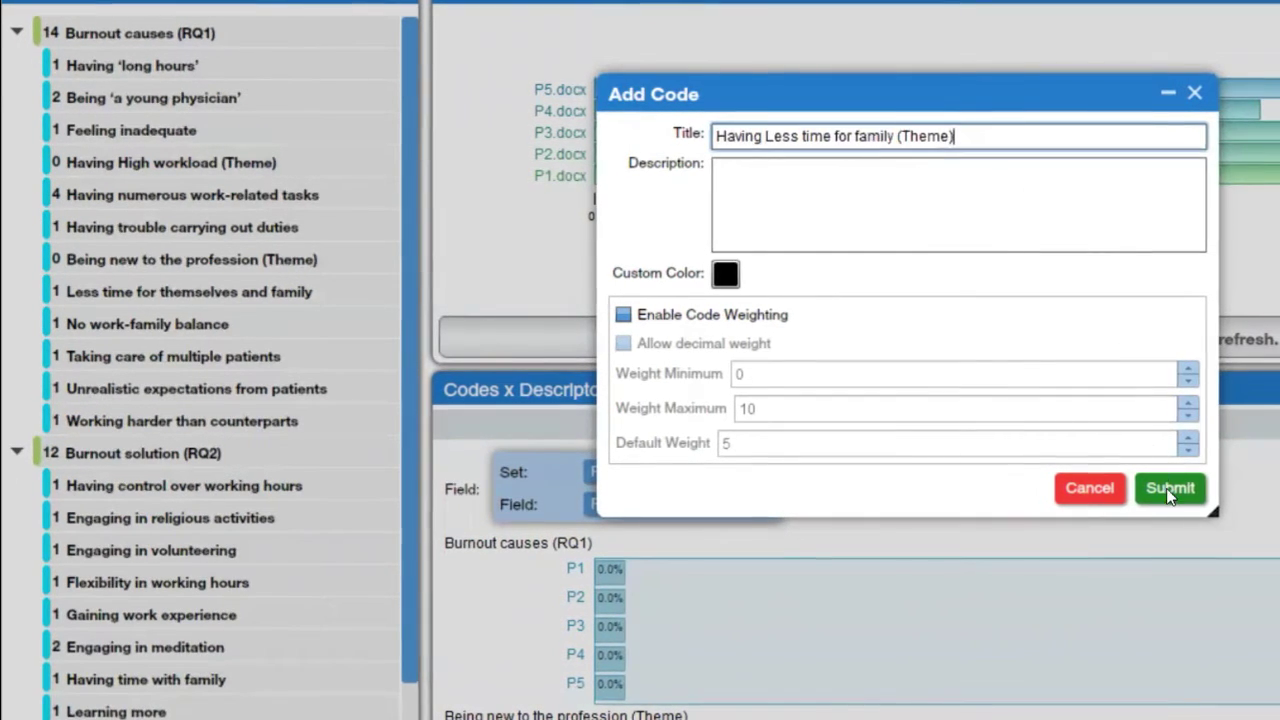
pyautogui.click(1170, 492)
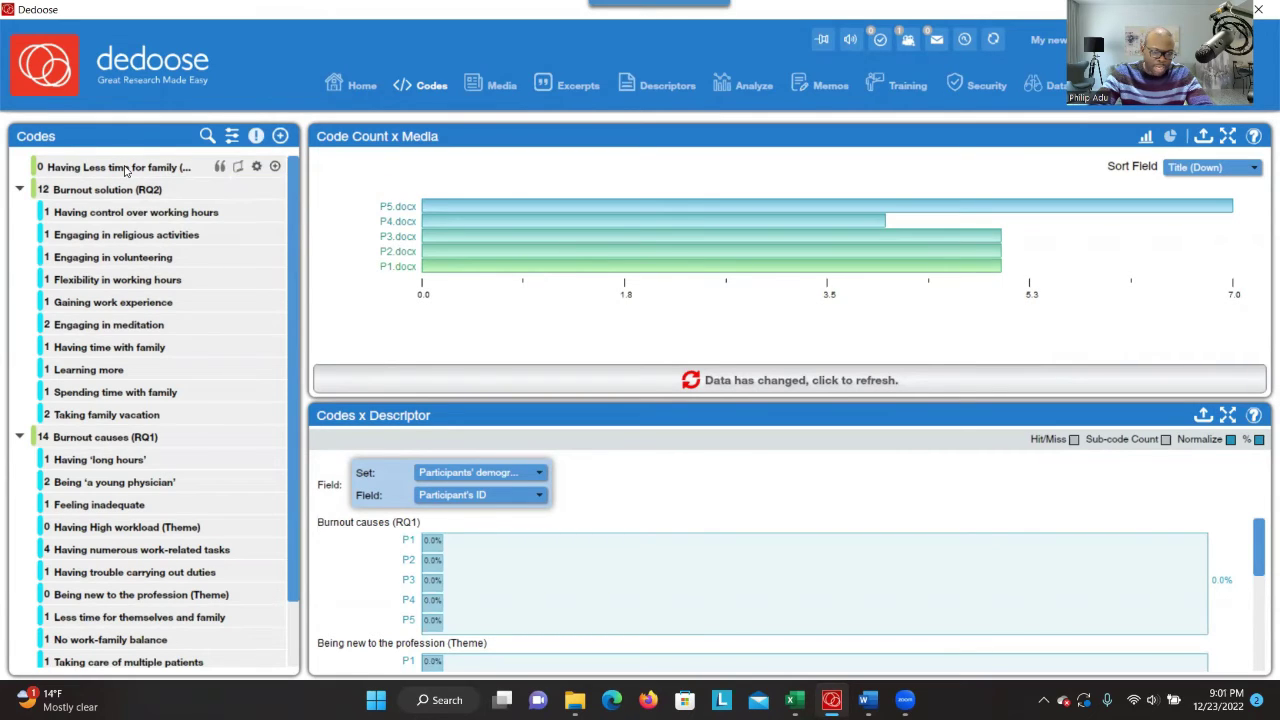
pyautogui.moveTo(126, 172); pyautogui.dragTo(107, 437)
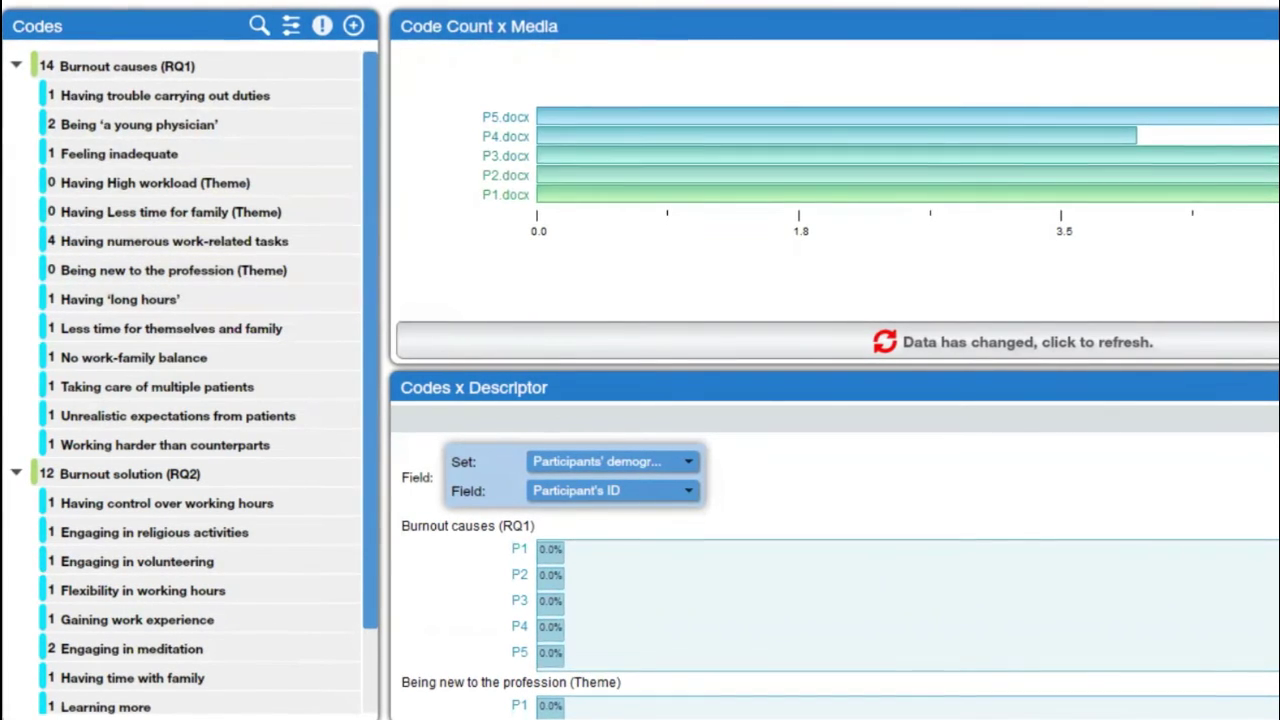
# Switch to the Updated Burnout Interviews_Coded data document in Word, maximize it and check which codes belong to each labelled burnout-causes cluster
pyautogui.hotkey('alt', 'Tab')
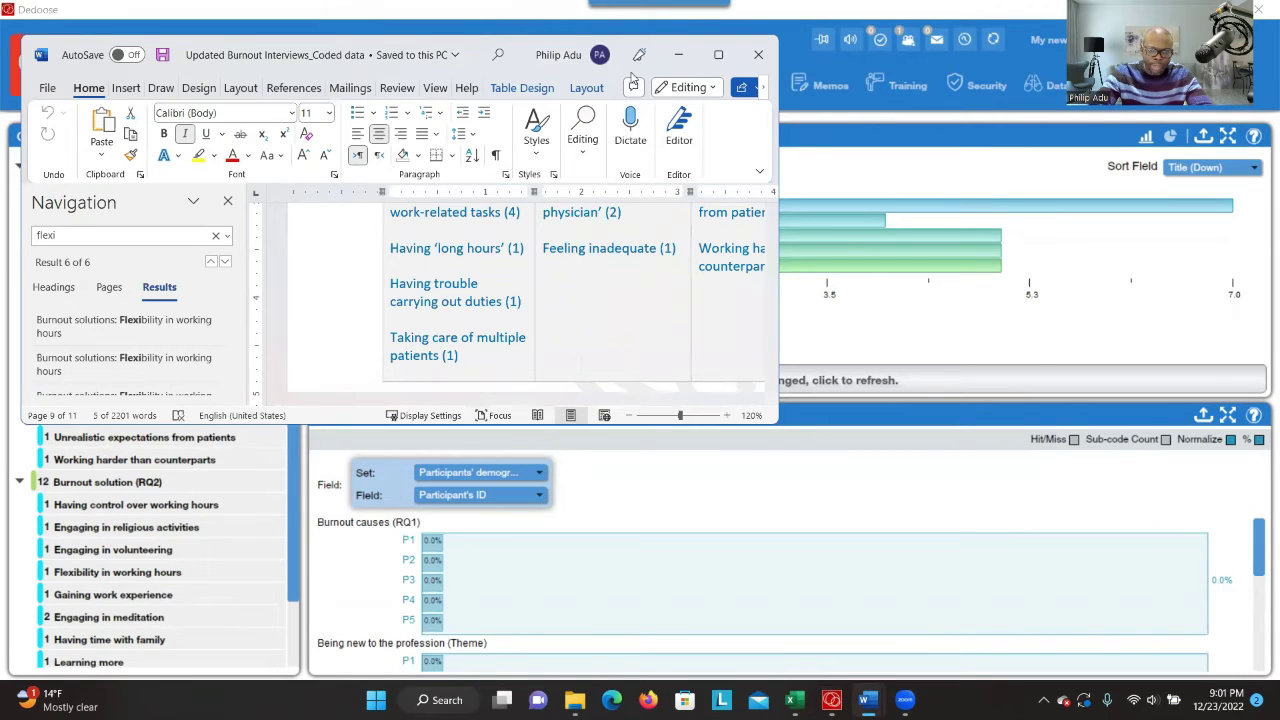
pyautogui.moveTo(632, 78); pyautogui.dragTo(622, 142)
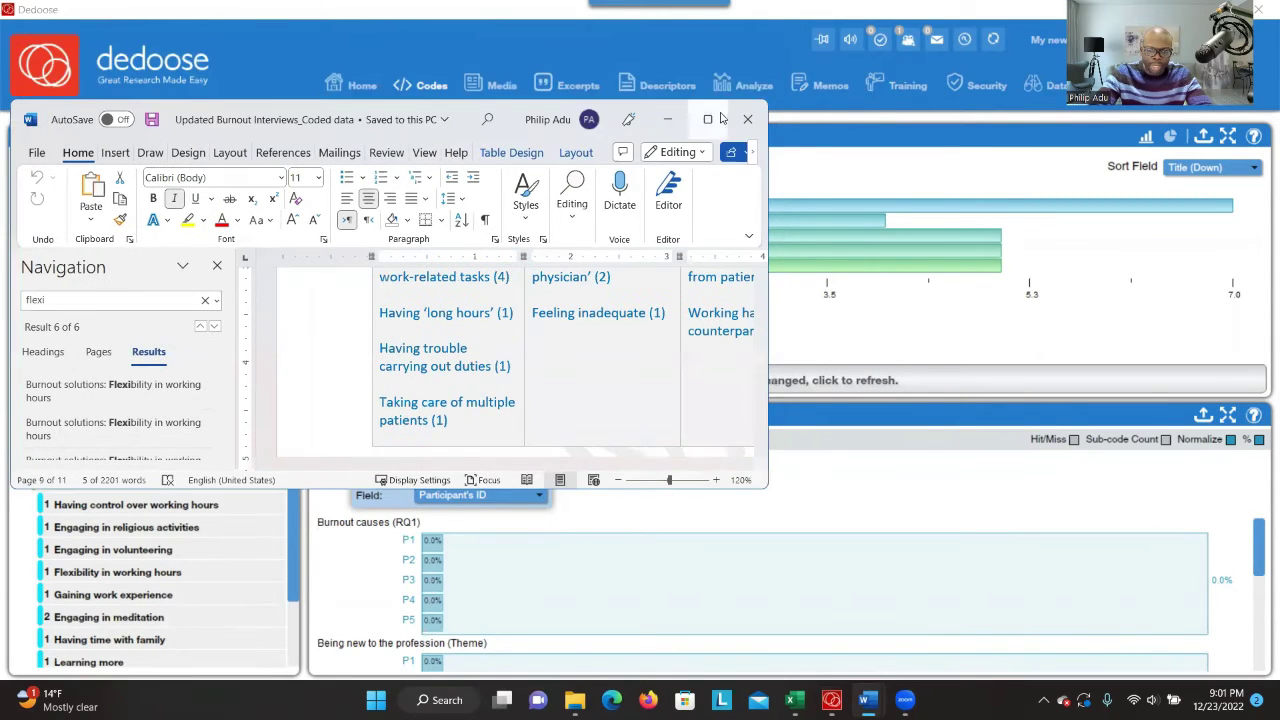
pyautogui.click(705, 119)
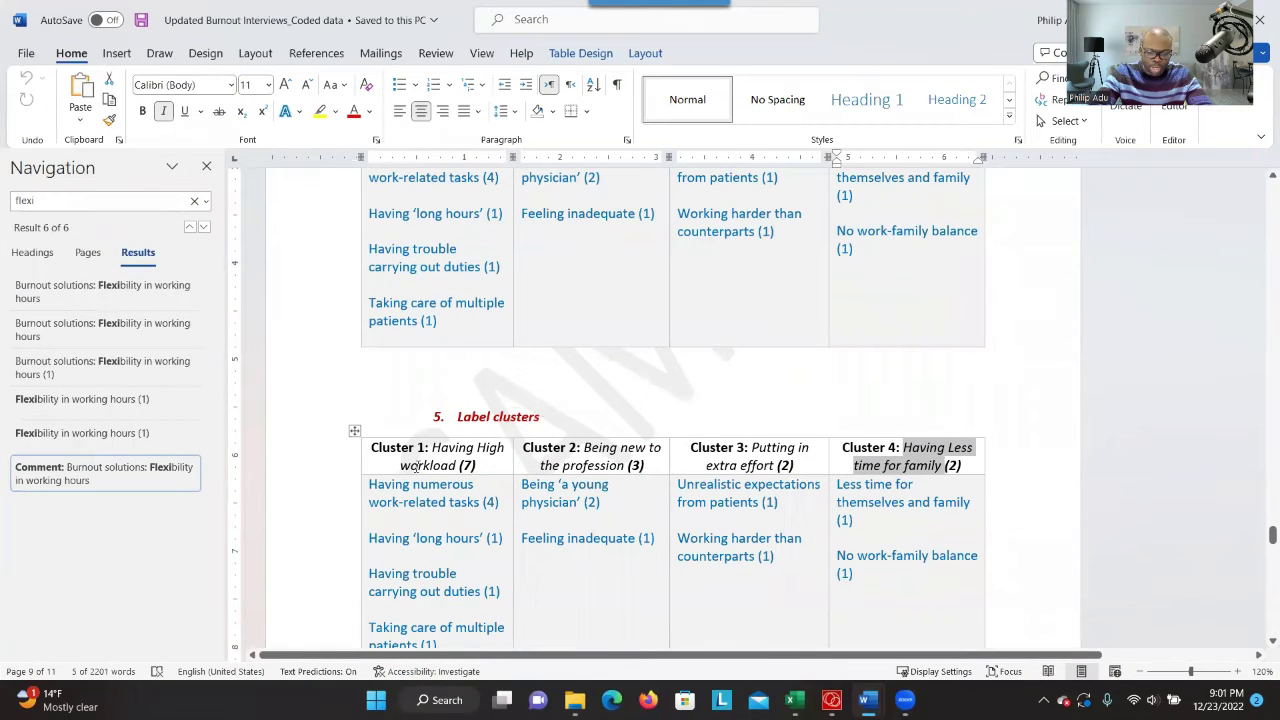
pyautogui.moveTo(408, 502); pyautogui.dragTo(390, 590)
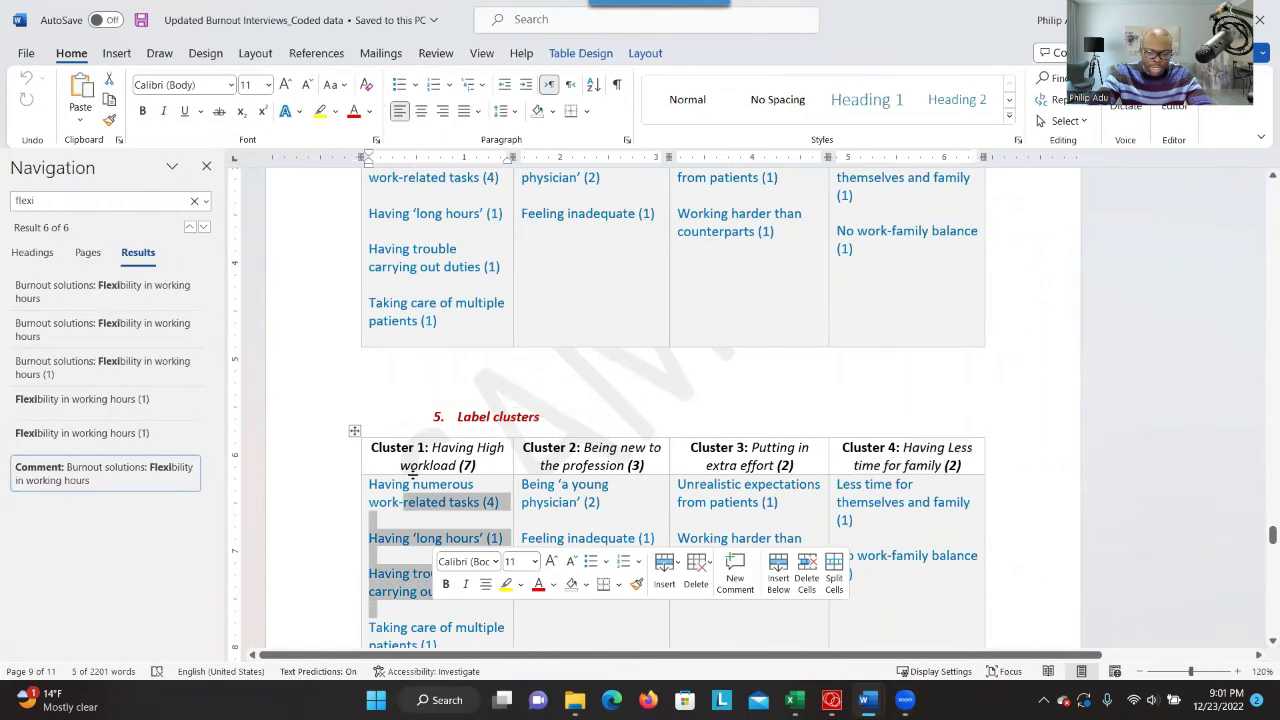
pyautogui.tripleClick(558, 489)
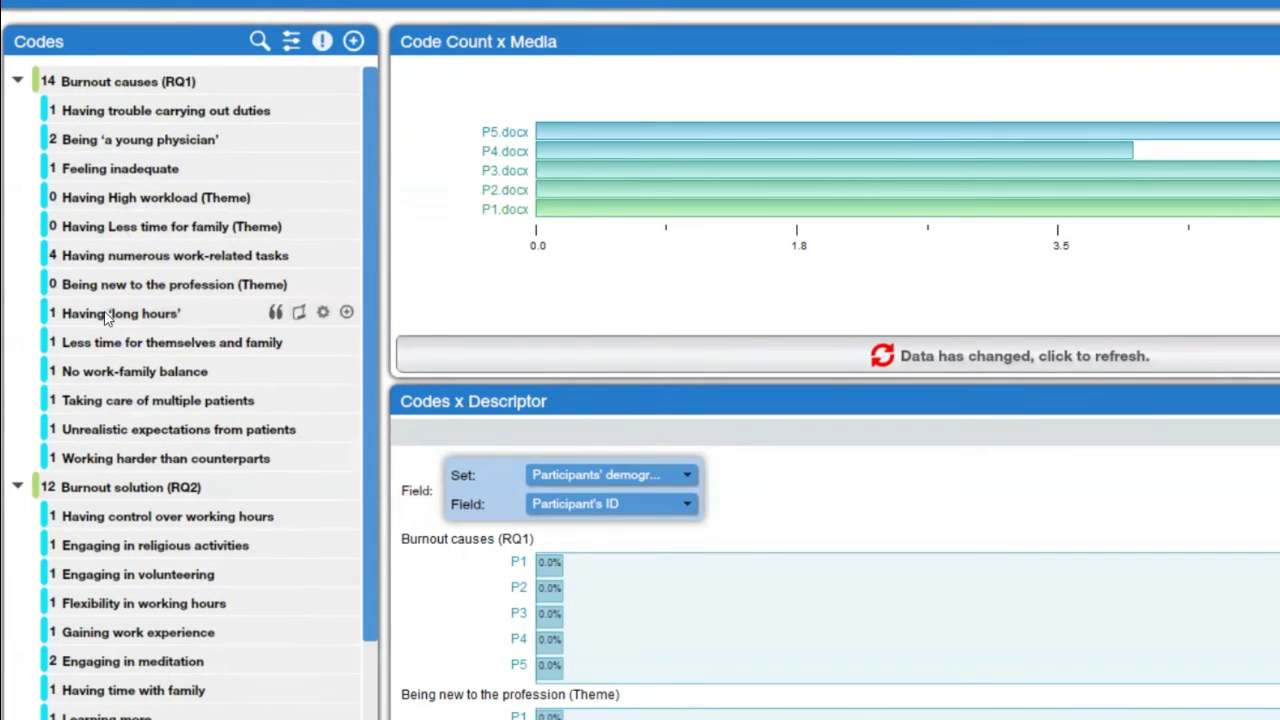
# Switch back to Dedoose and nest Having 'long hours' and Having numerous work-related tasks under Having High workload (Theme)
pyautogui.moveTo(106, 317); pyautogui.dragTo(136, 197)
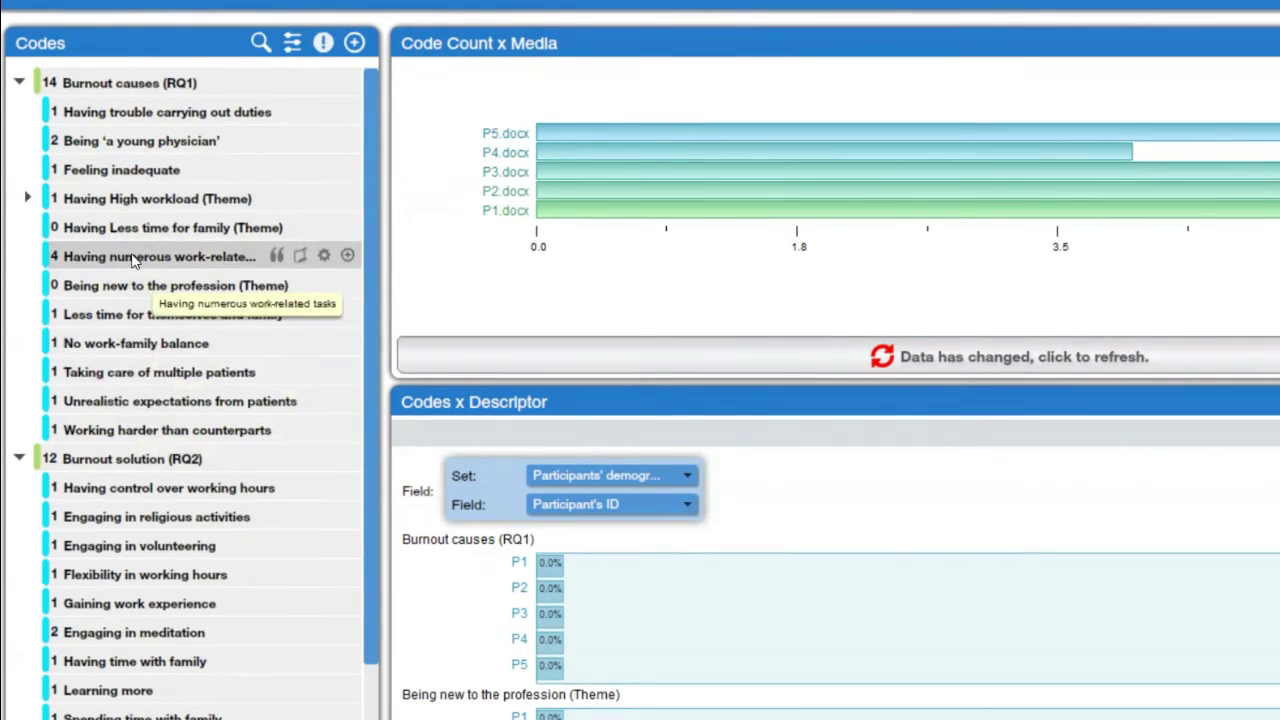
pyautogui.moveTo(131, 259); pyautogui.dragTo(103, 236)
pyautogui.moveTo(113, 207); pyautogui.dragTo(113, 203)
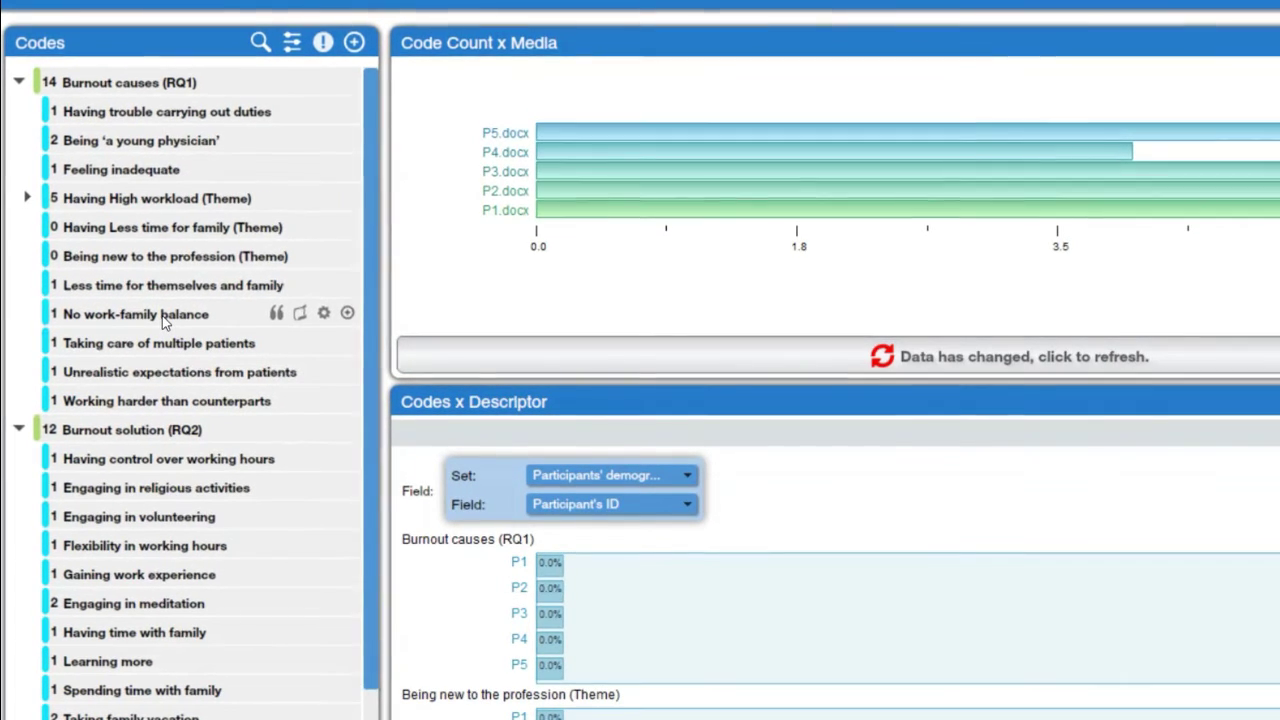
# Nest No work-family balance under Having Less time for family, and move Putting in extra effort under Burnout causes (RQ1) with Unrealistic expectations from patients inside
pyautogui.moveTo(165, 319); pyautogui.dragTo(150, 232)
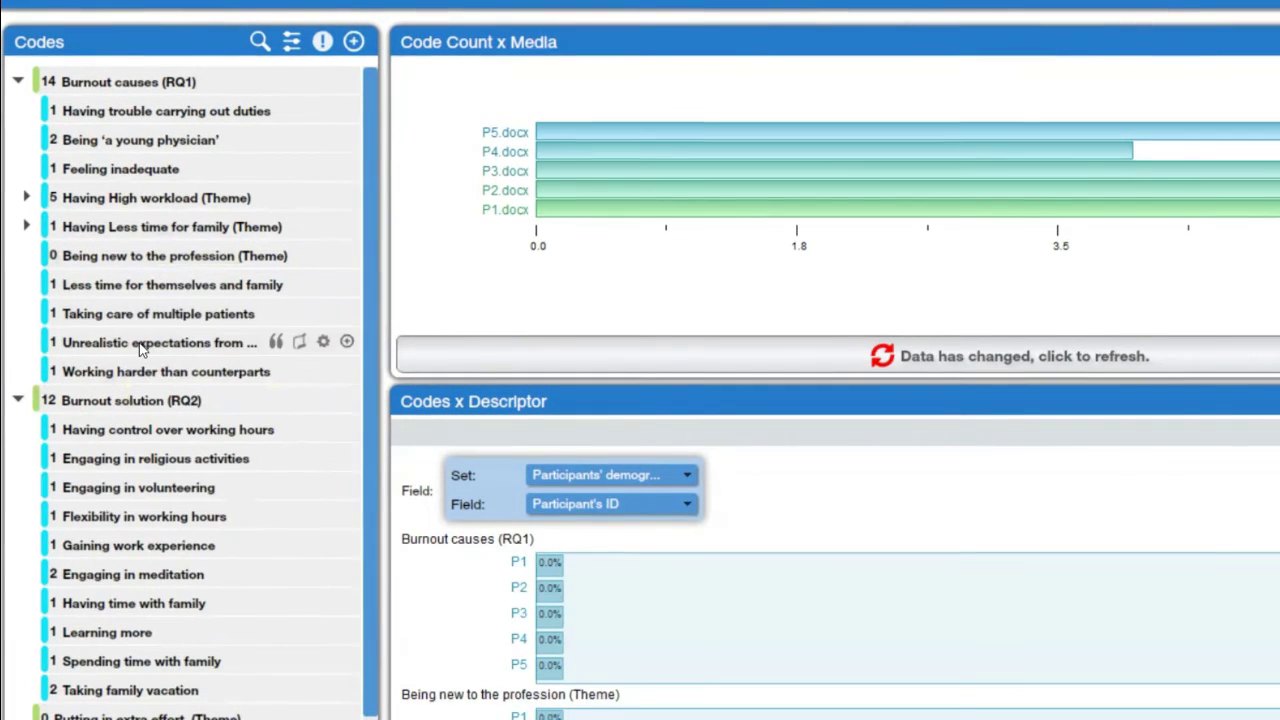
pyautogui.moveTo(140, 347); pyautogui.dragTo(134, 86)
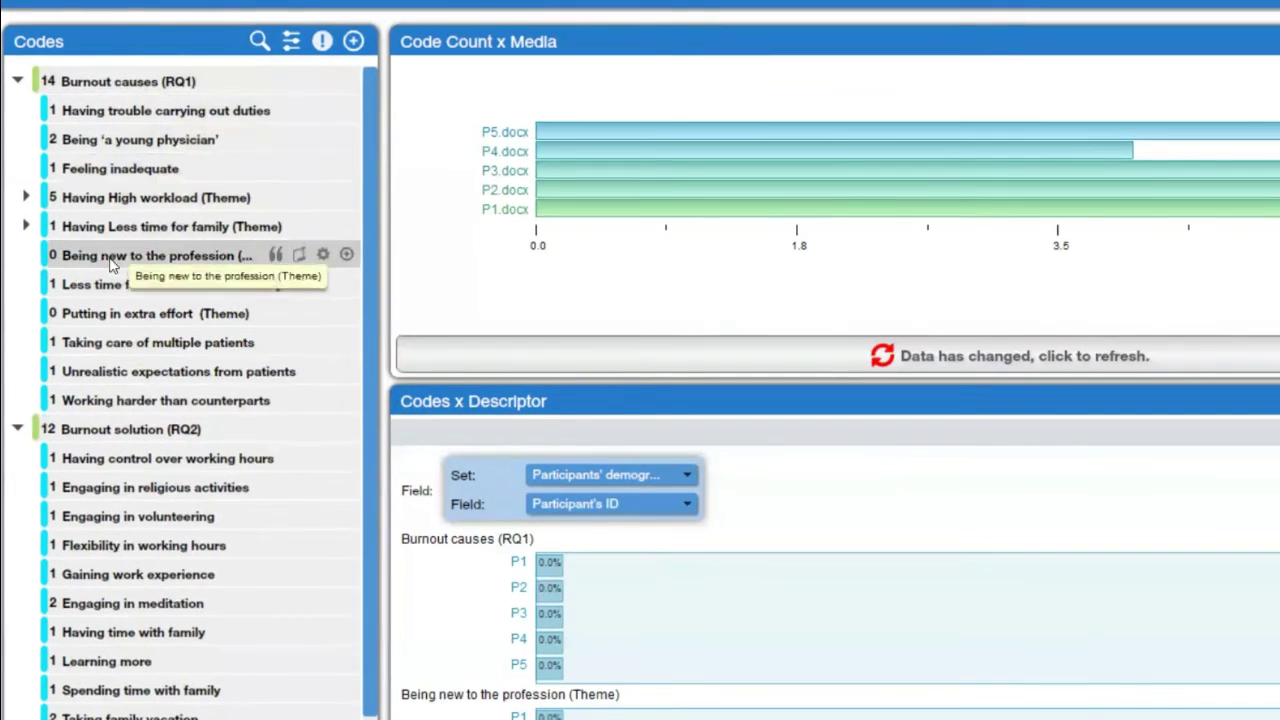
pyautogui.moveTo(117, 375); pyautogui.dragTo(169, 229)
# Nest Being 'a young physician' and Feeling inadequate under Being new to the profession, and the multiple-patients and trouble-carrying-out-duties codes under Having High workload
pyautogui.moveTo(145, 146); pyautogui.dragTo(140, 232)
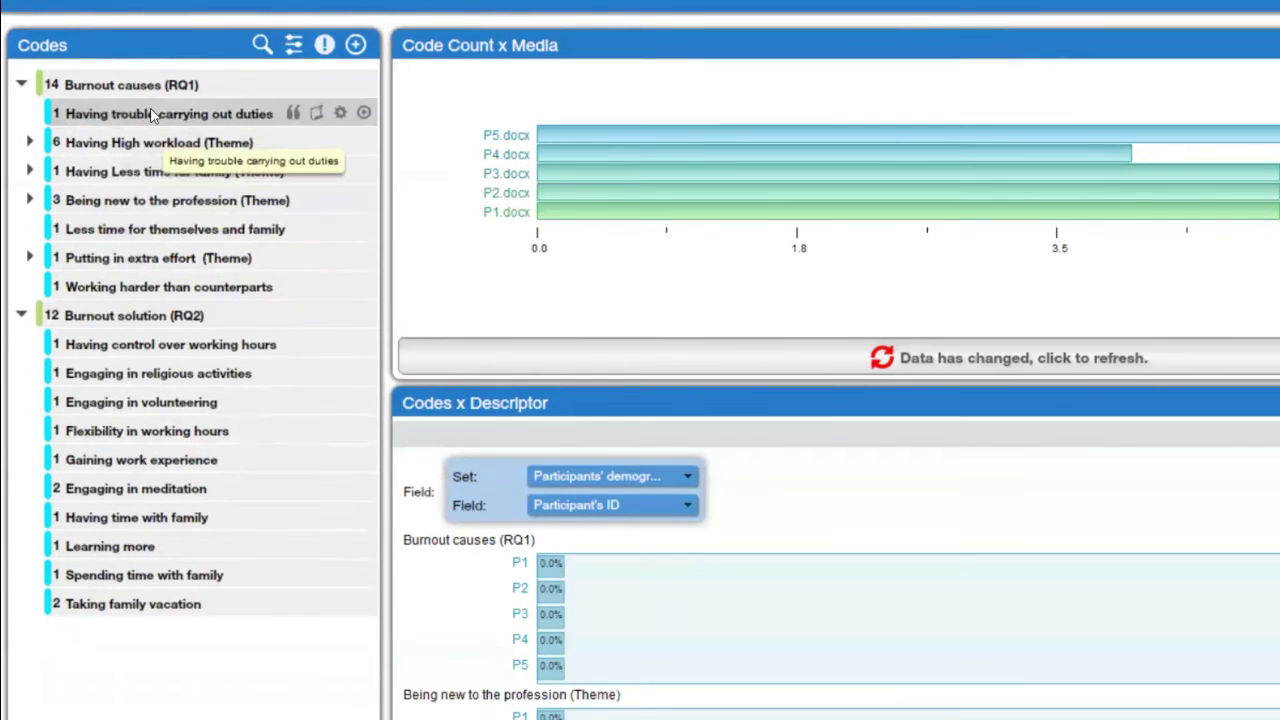
pyautogui.moveTo(150, 116); pyautogui.dragTo(166, 150)
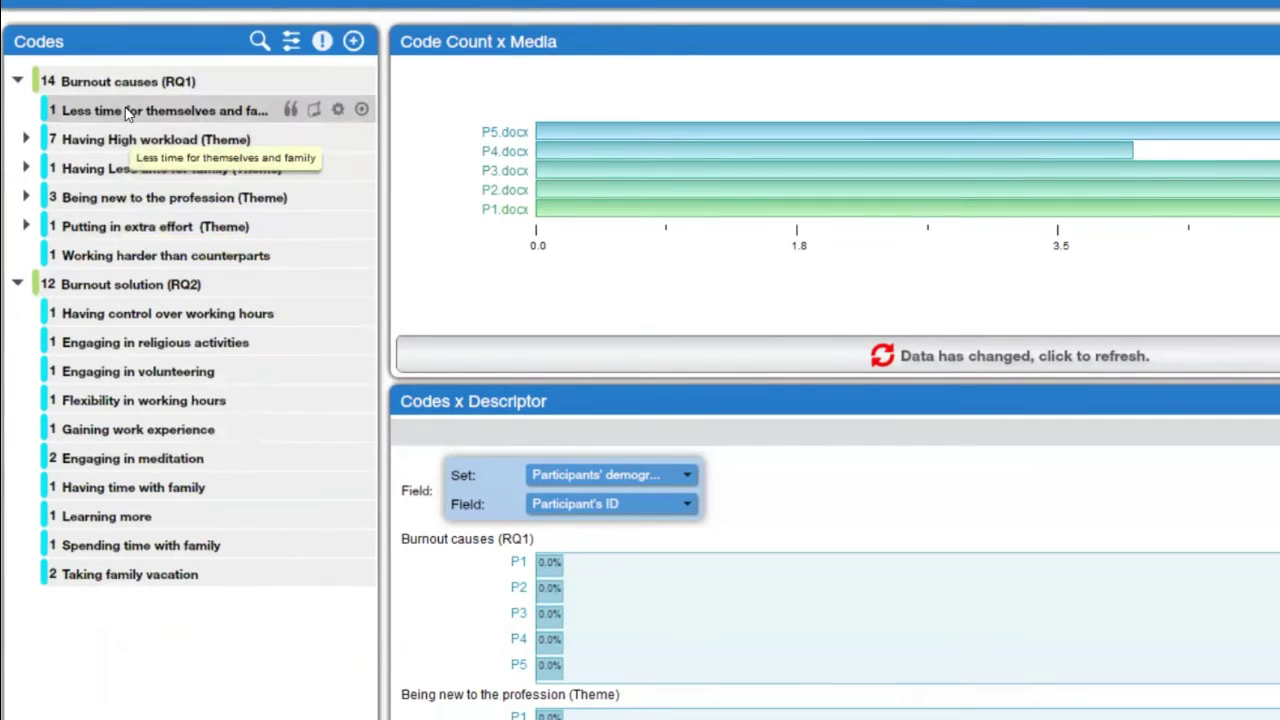
# Nest Less time for themselves and family under Having Less time for family (Theme), and Working harder than counterparts under Putting in extra effort (Theme)
pyautogui.moveTo(125, 112); pyautogui.dragTo(128, 151)
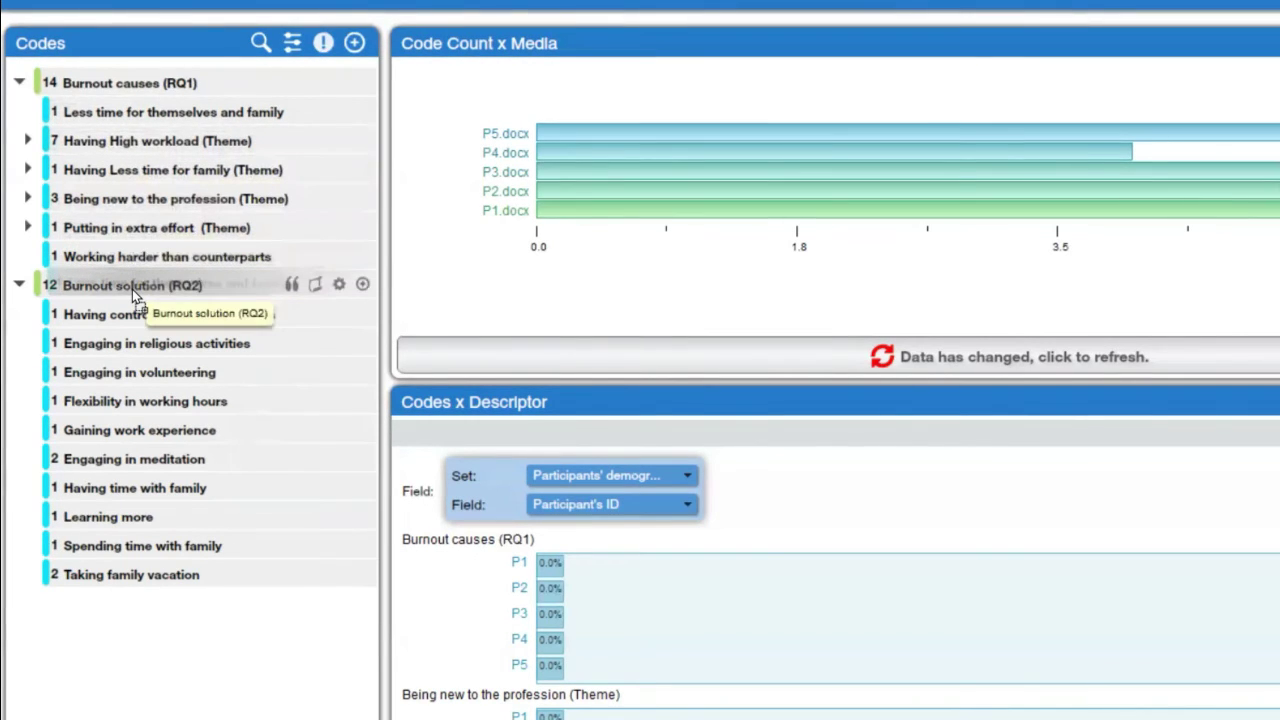
pyautogui.moveTo(134, 286); pyautogui.dragTo(143, 182)
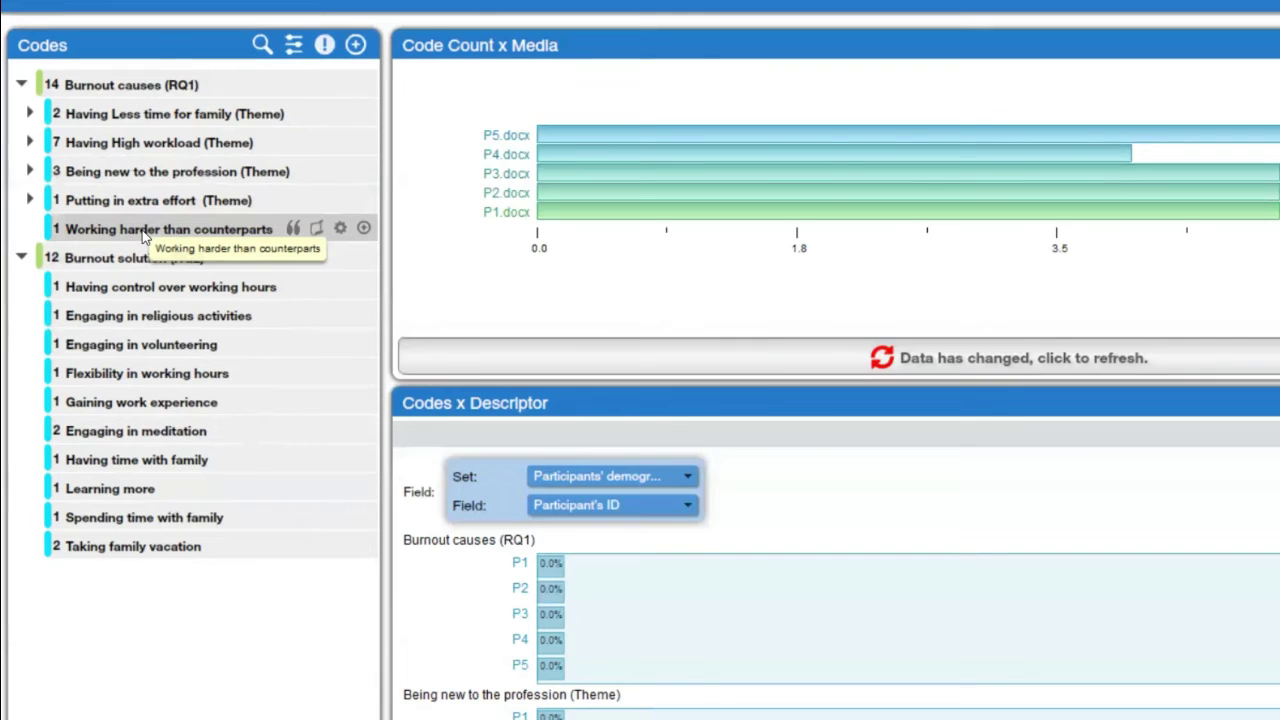
pyautogui.moveTo(145, 235); pyautogui.dragTo(138, 198)
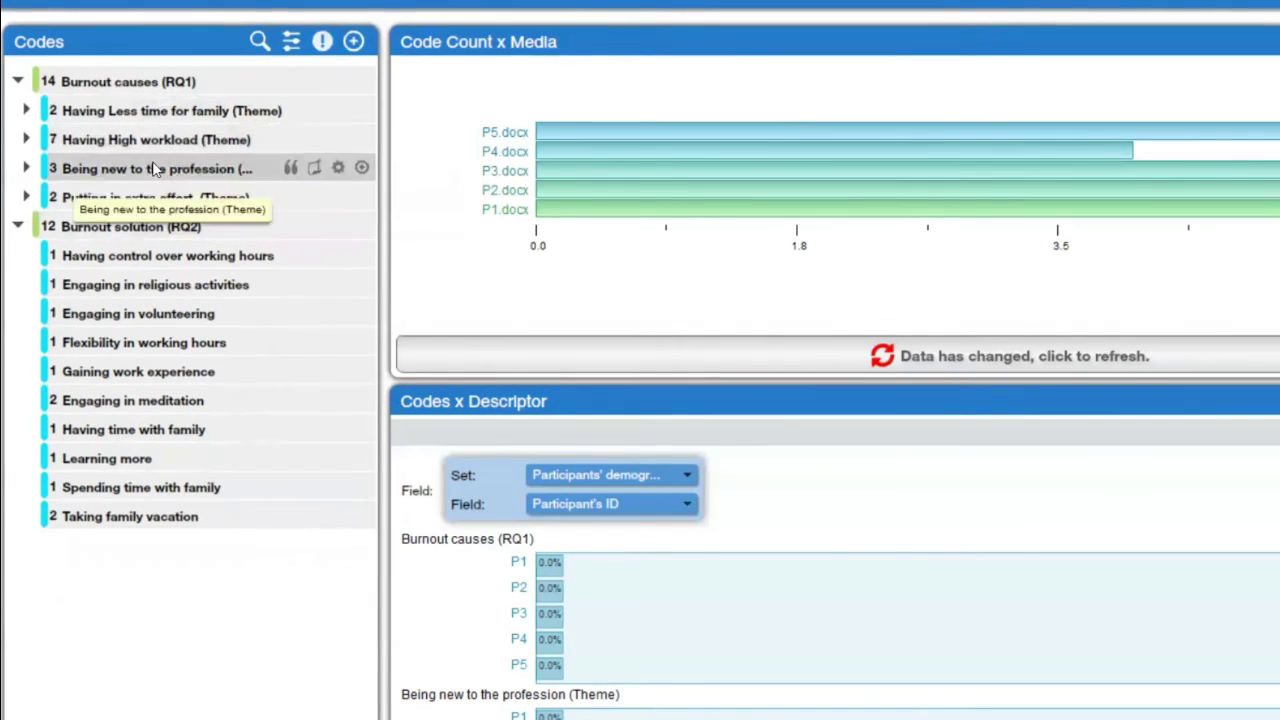
# Expand Having Less time for family (Theme) to review the codes nested under it
pyautogui.click(27, 110)
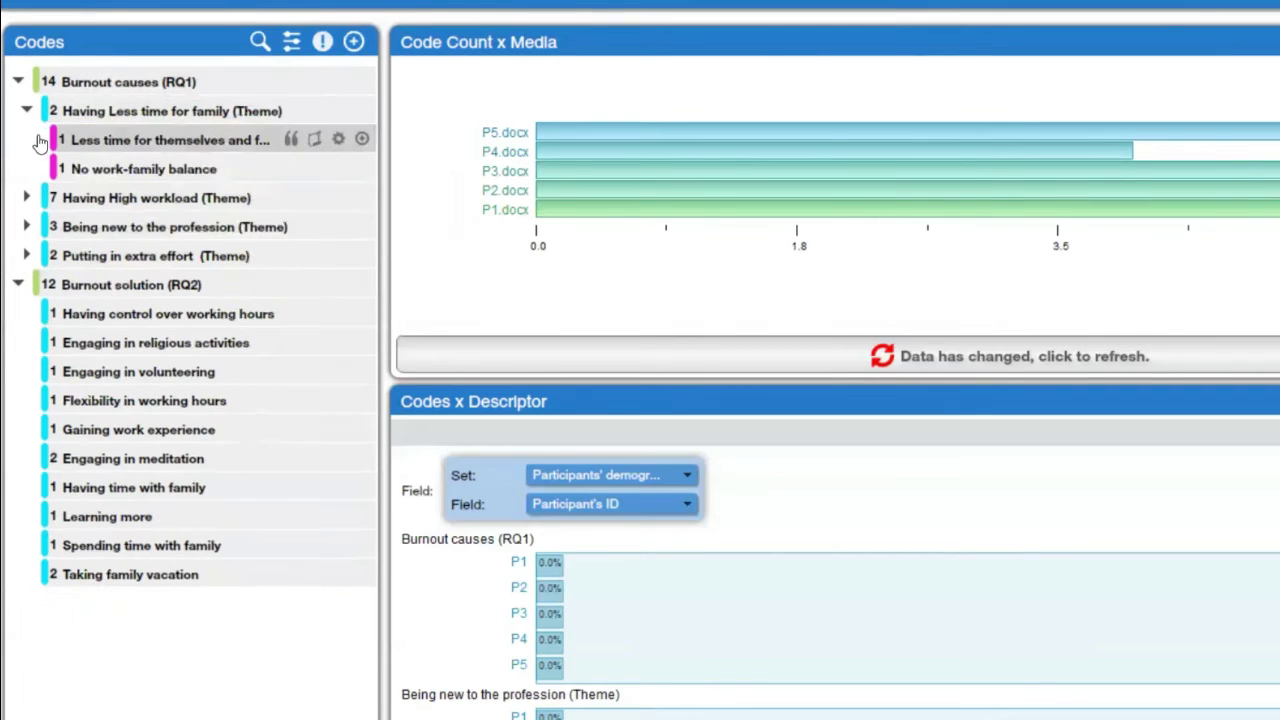
# Review the codes nested under the high workload, new-to-the-profession and extra effort themes, and collapse all four Burnout causes (RQ1) themes
pyautogui.click(27, 198)
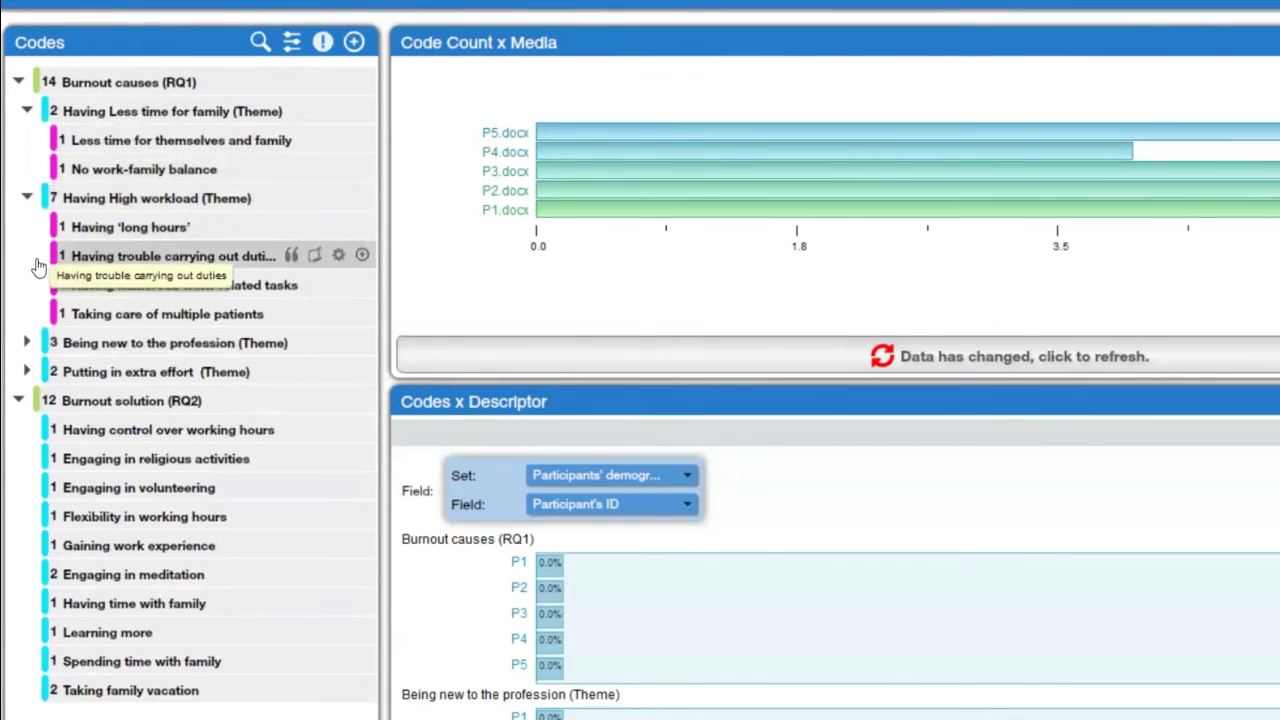
pyautogui.click(27, 343)
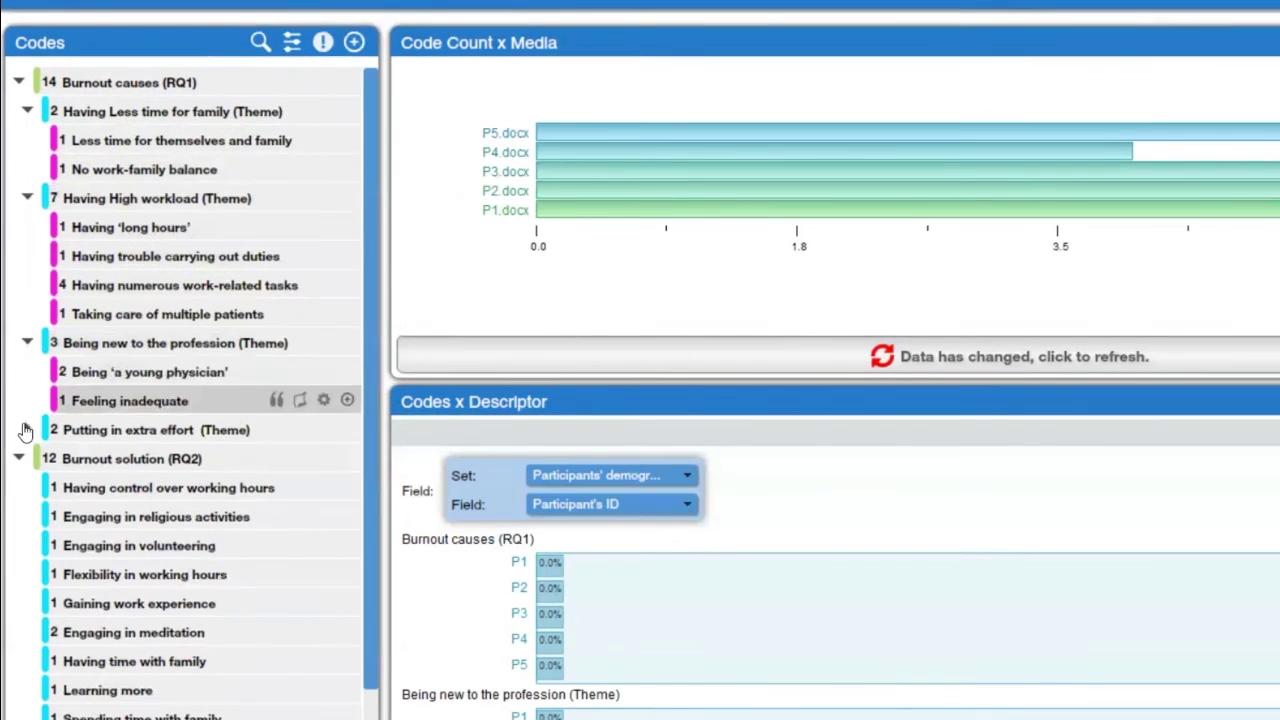
pyautogui.click(26, 430)
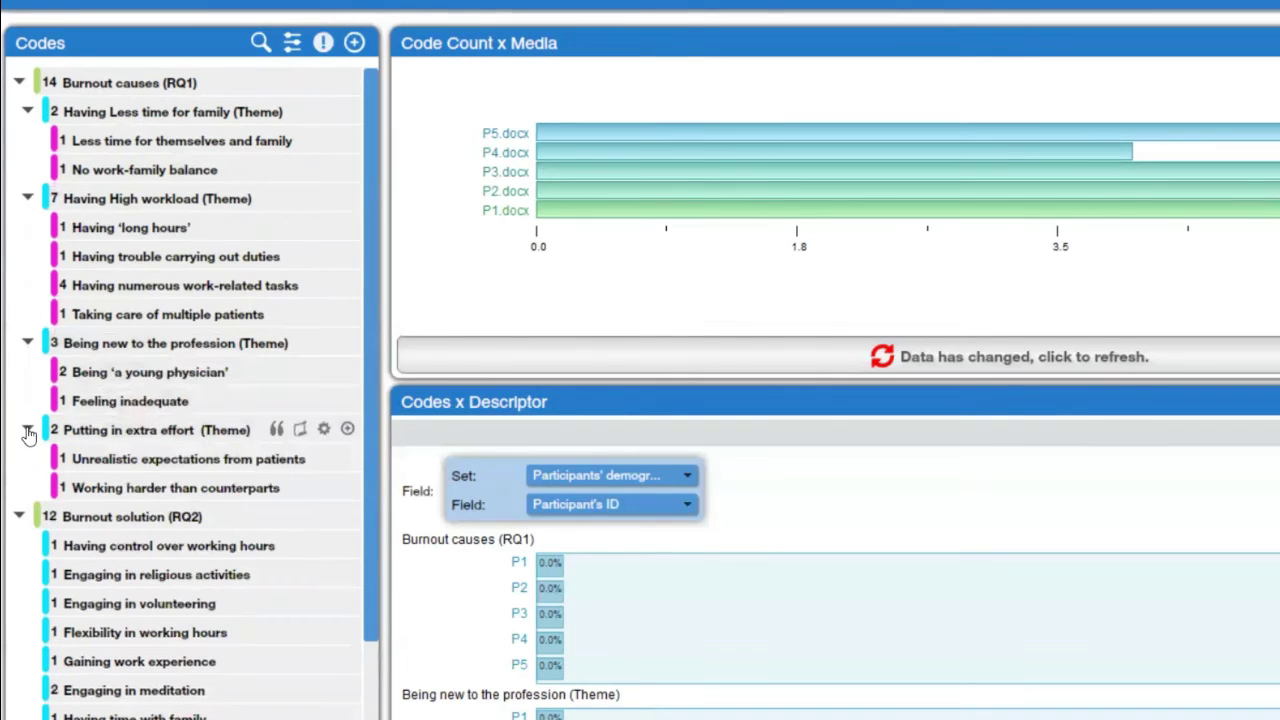
pyautogui.click(27, 430)
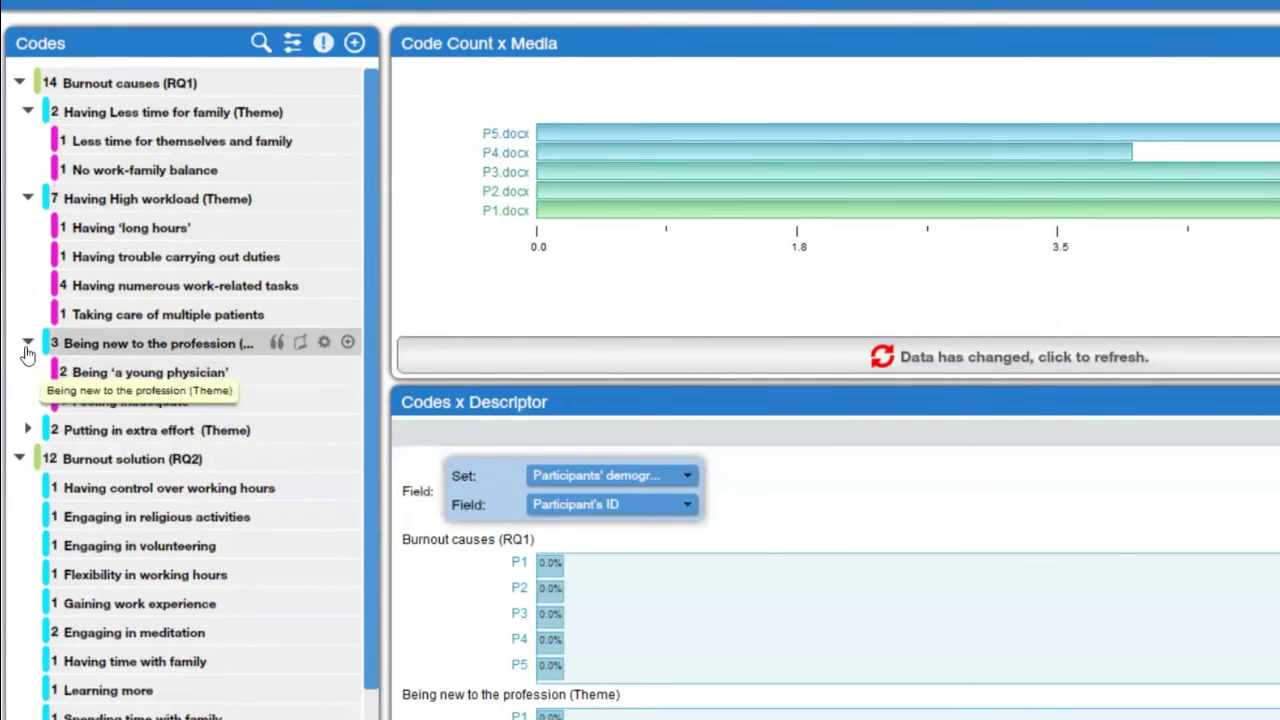
pyautogui.click(27, 343)
pyautogui.click(28, 199)
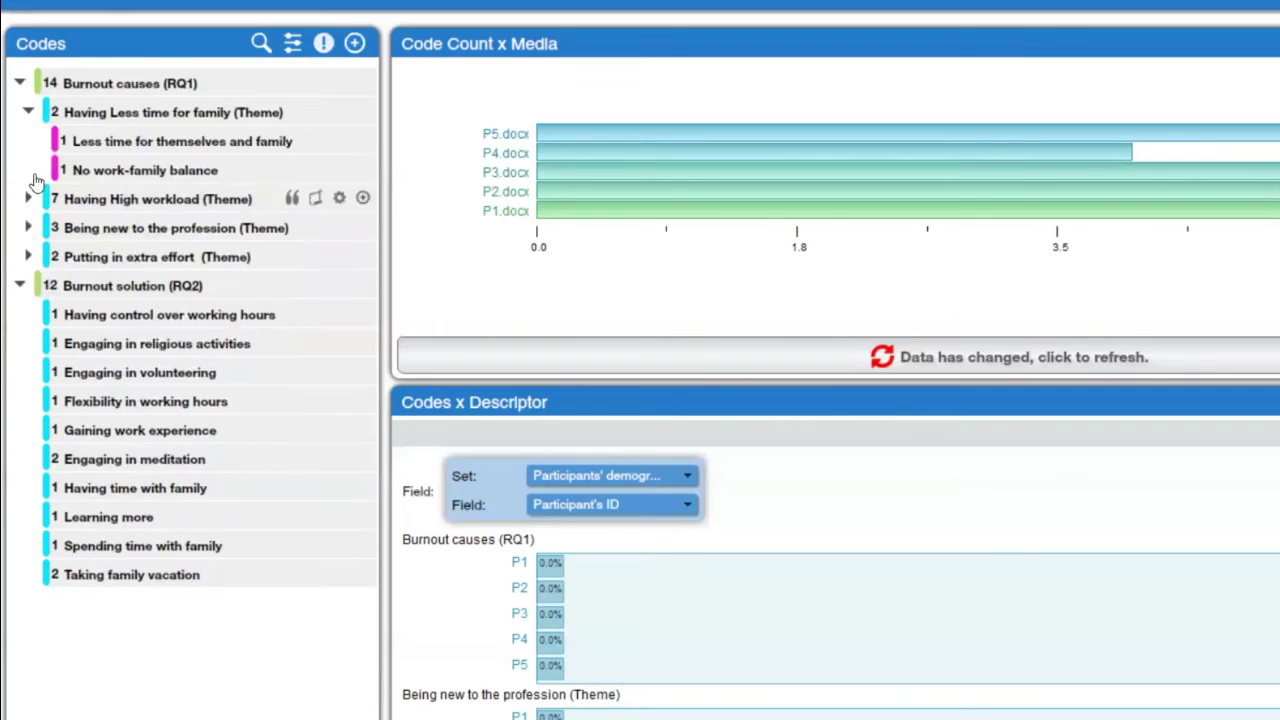
pyautogui.click(28, 113)
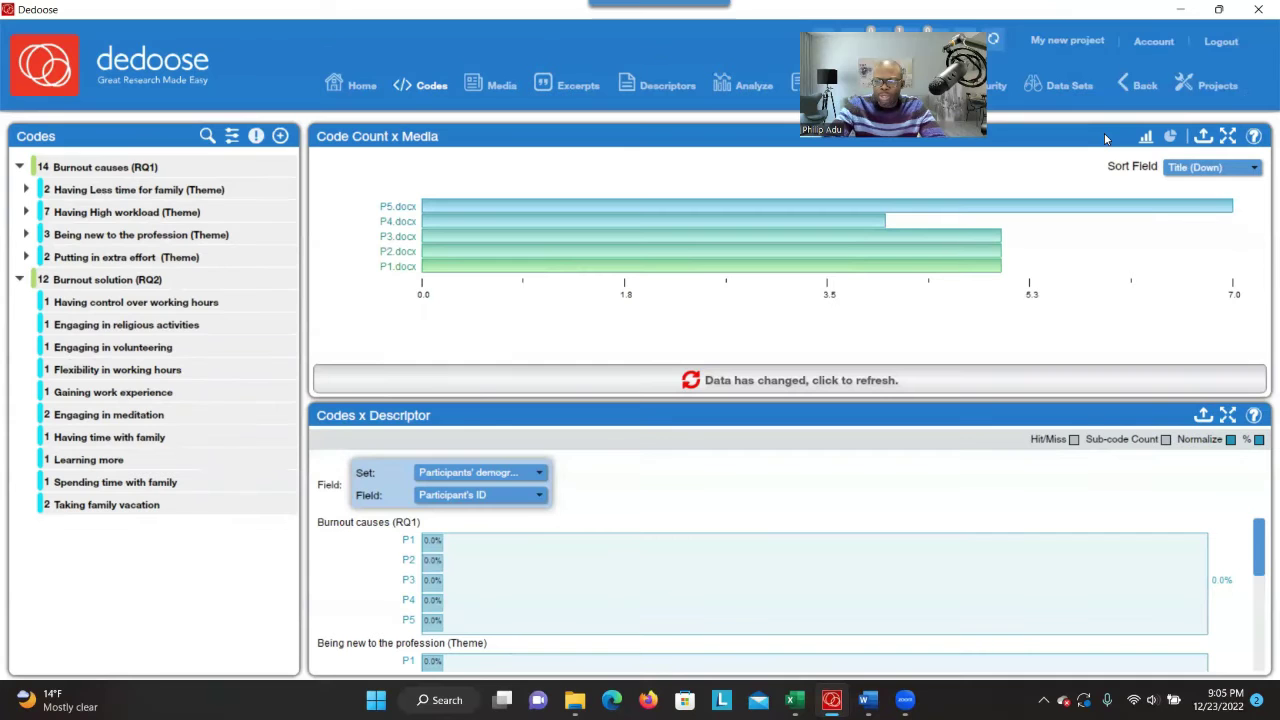
# Load the project My new project_Part 2 and open its Codes workspace
pyautogui.click(1220, 88)
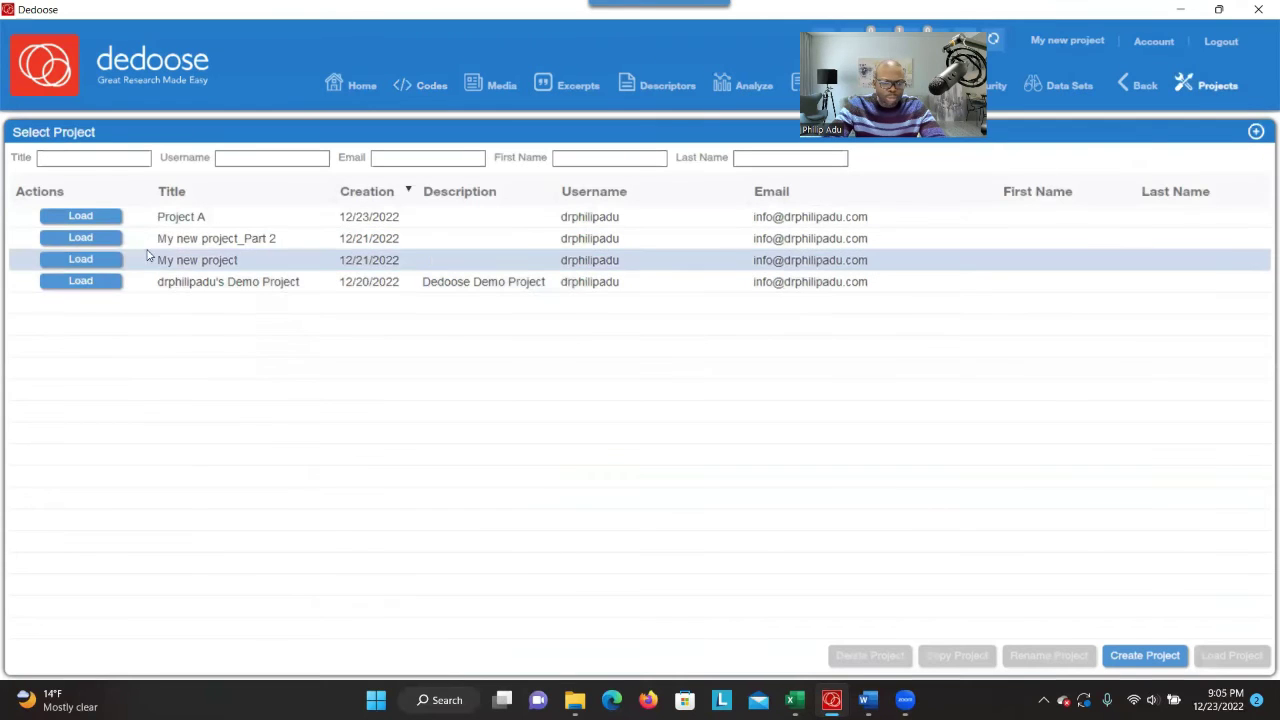
pyautogui.click(80, 238)
pyautogui.click(116, 240)
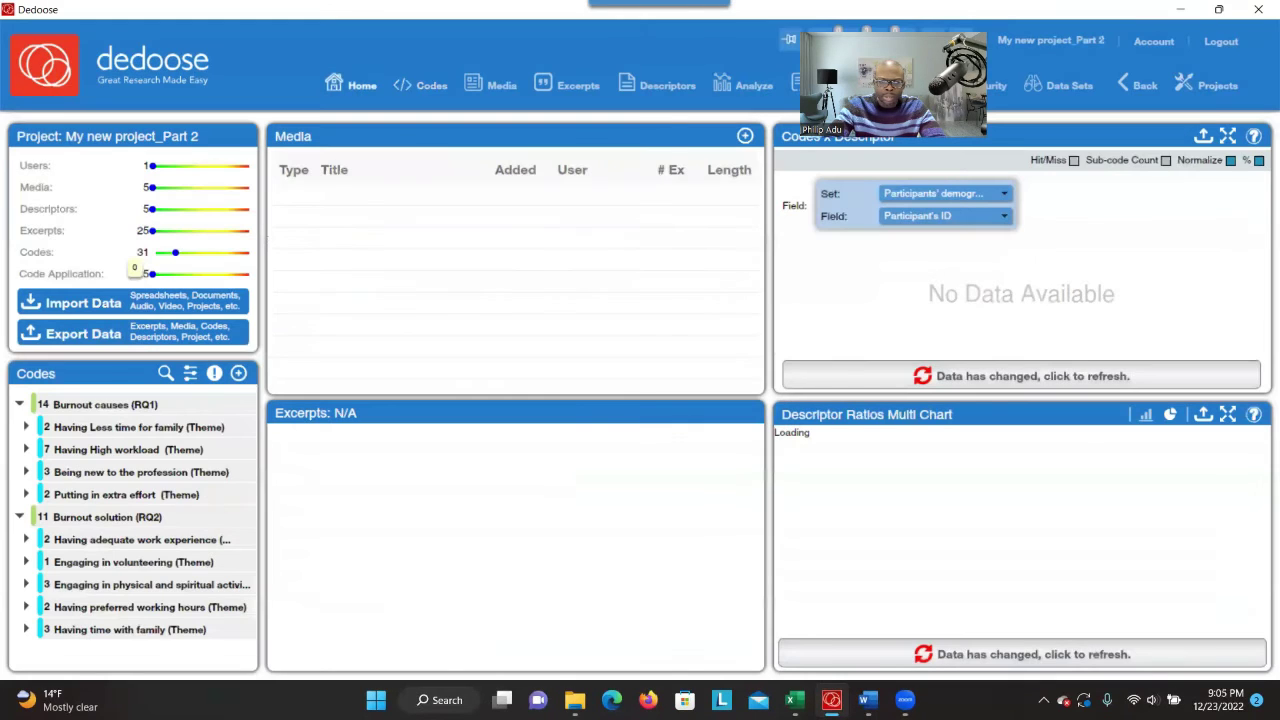
pyautogui.click(440, 87)
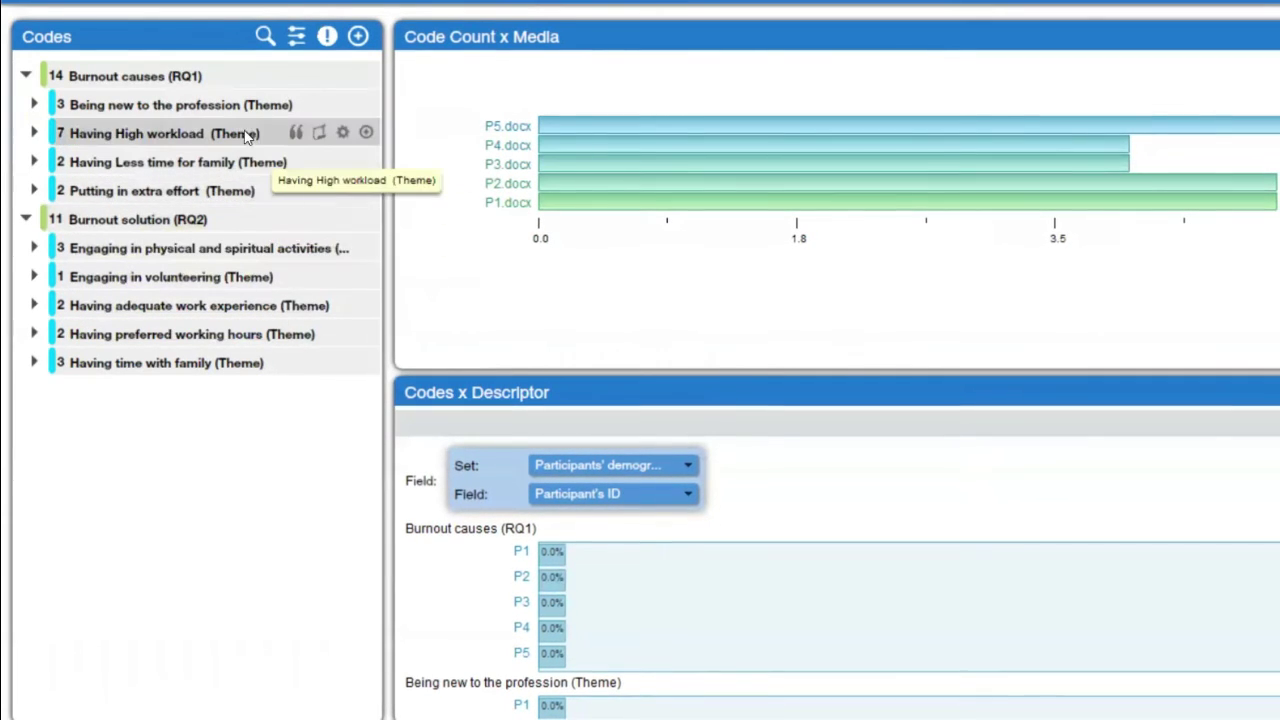
# Review the codes nested under the physical and spiritual activities, volunteering and adequate work experience themes of Burnout solution (RQ2), and collapse those themes
pyautogui.click(34, 248)
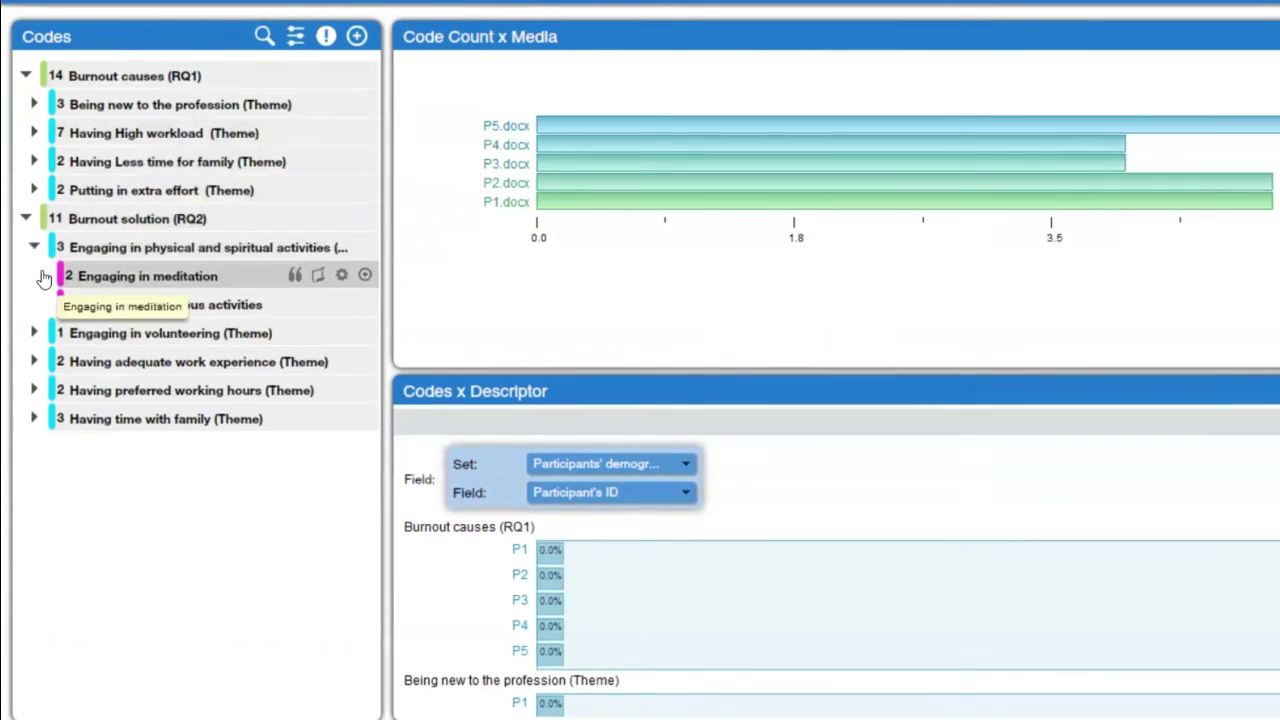
pyautogui.click(34, 332)
pyautogui.click(34, 388)
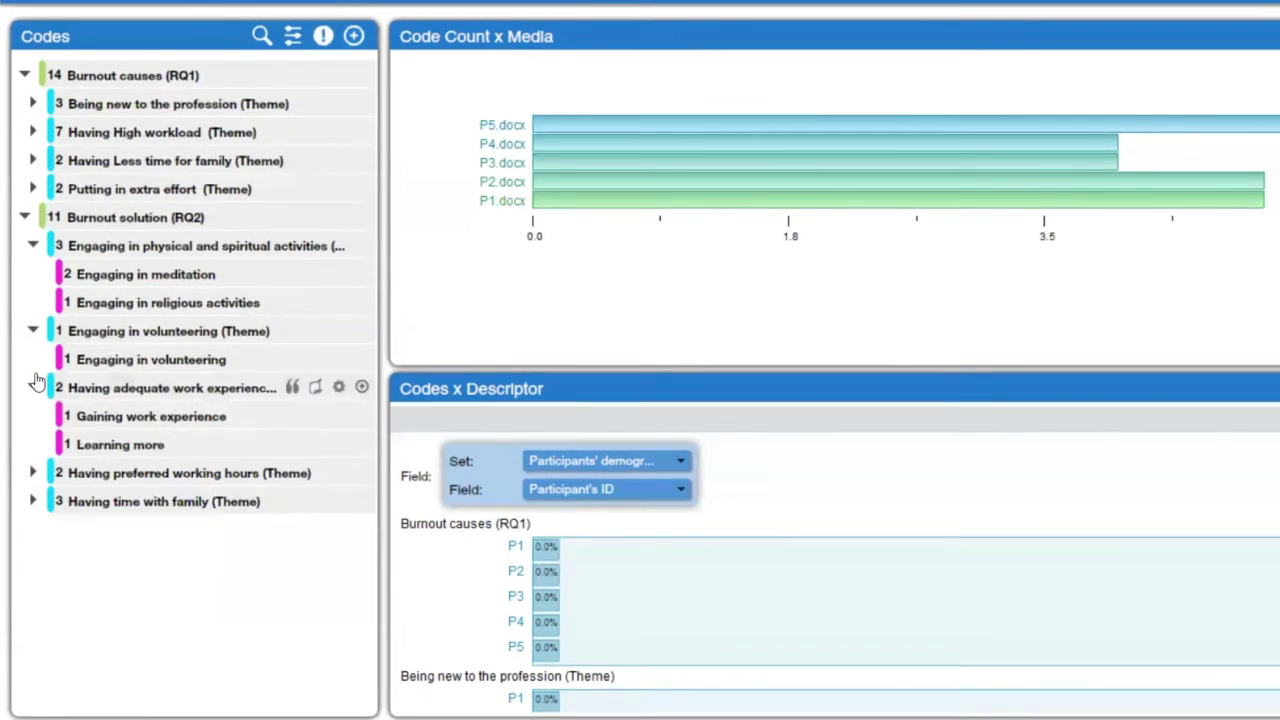
pyautogui.click(32, 248)
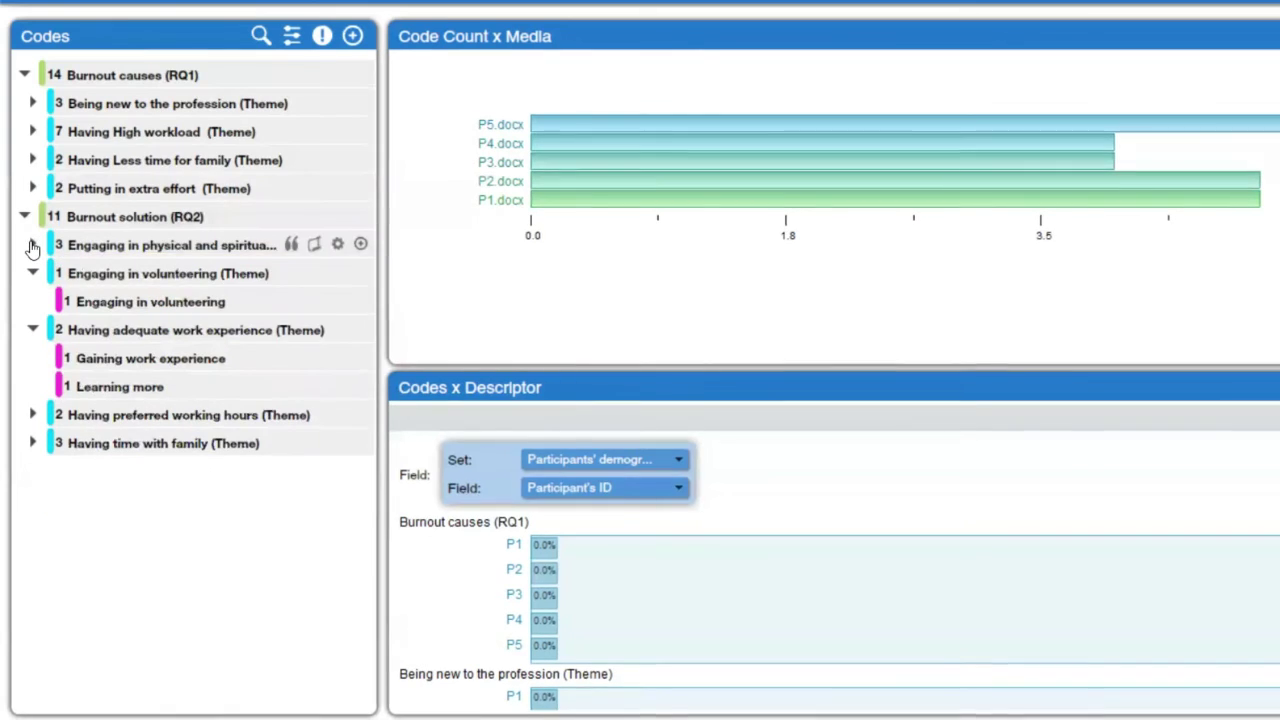
pyautogui.click(32, 272)
pyautogui.click(32, 271)
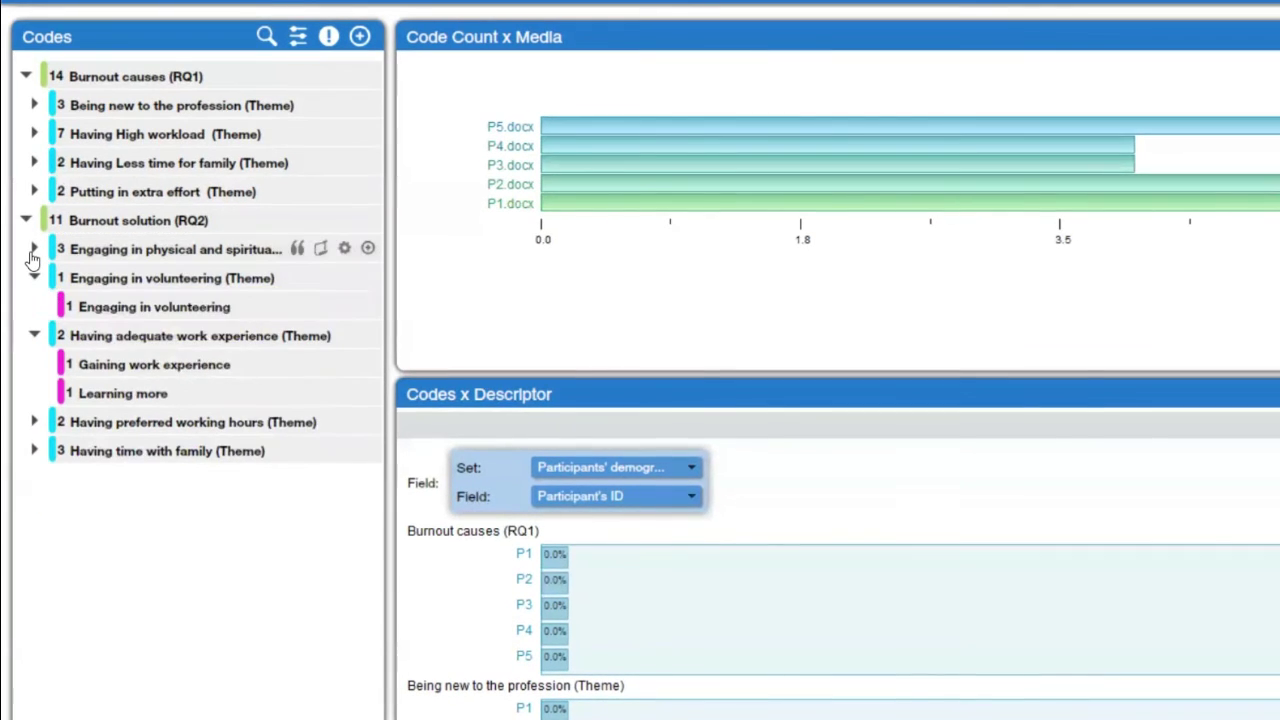
pyautogui.click(34, 248)
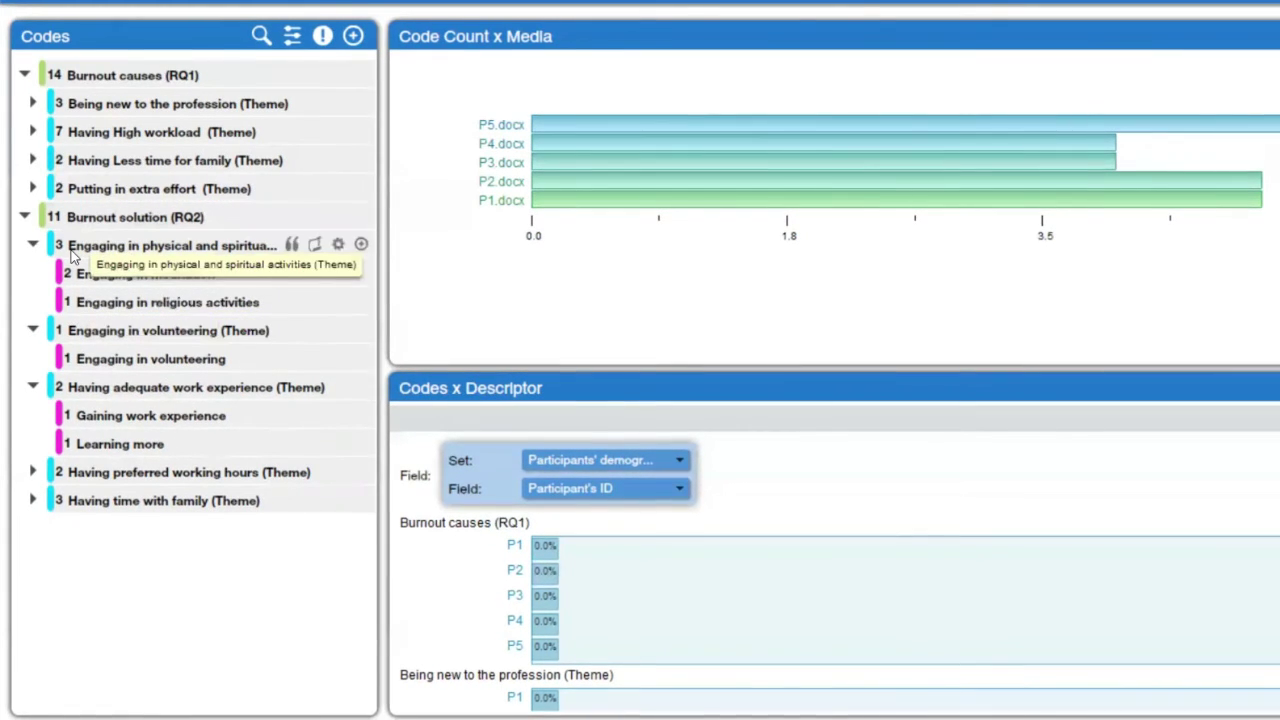
pyautogui.click(32, 245)
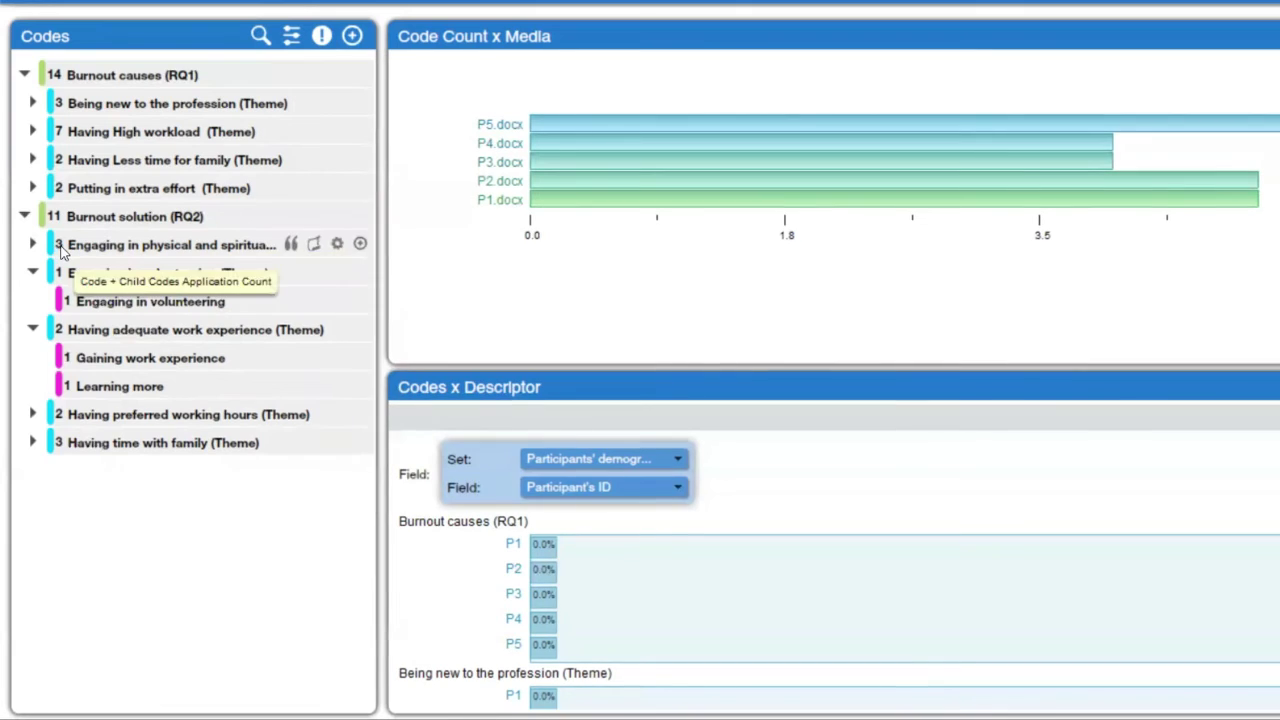
pyautogui.click(32, 273)
pyautogui.click(32, 301)
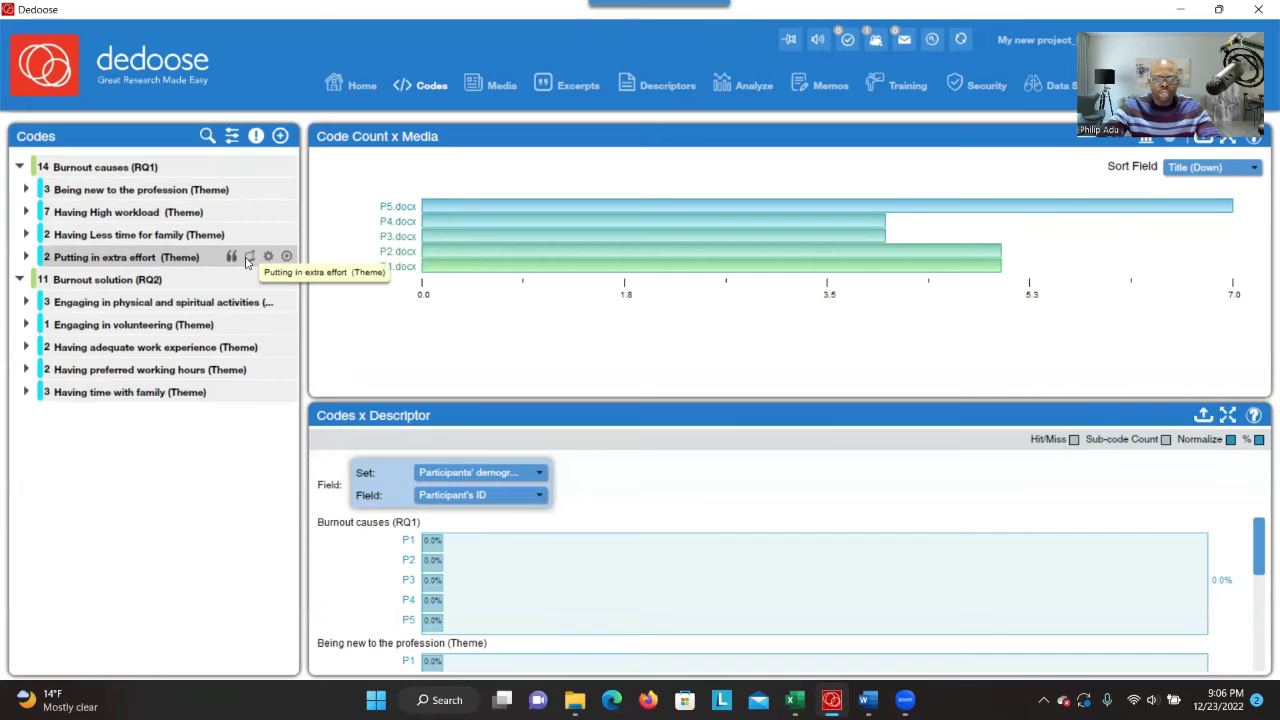
# Look over the project's list of active excerpts and the available data export options
pyautogui.click(565, 86)
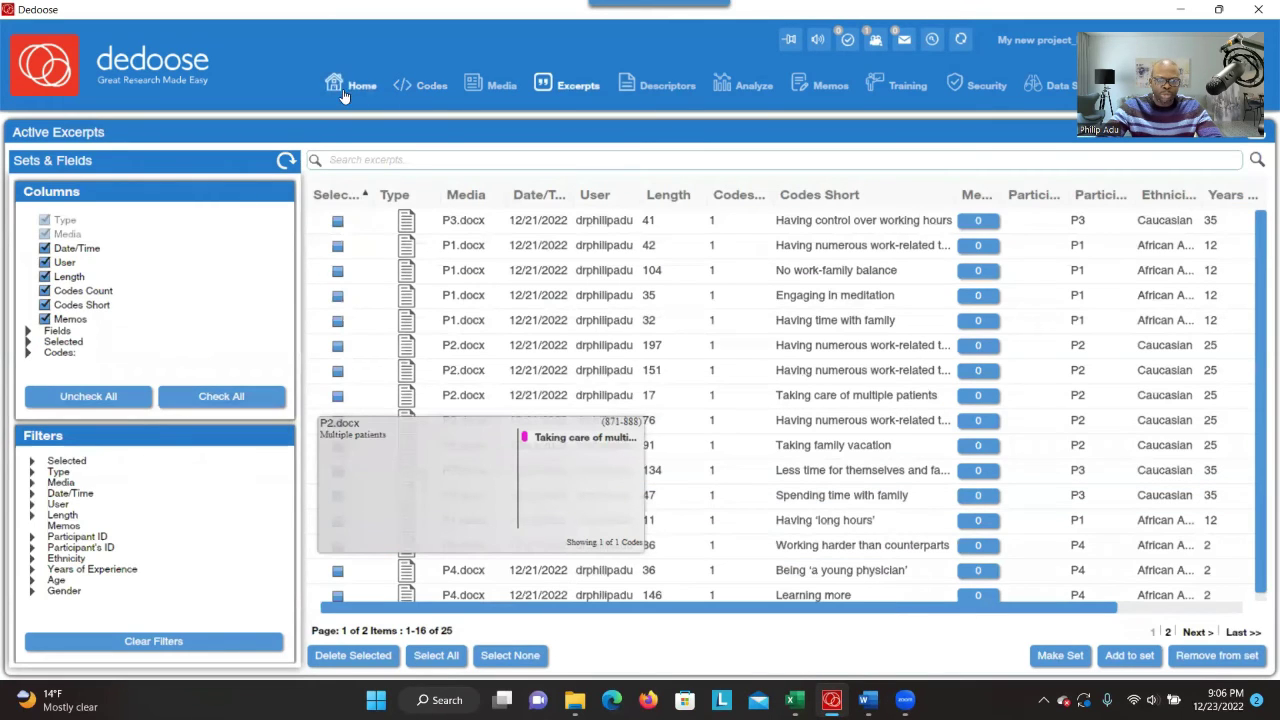
pyautogui.click(352, 87)
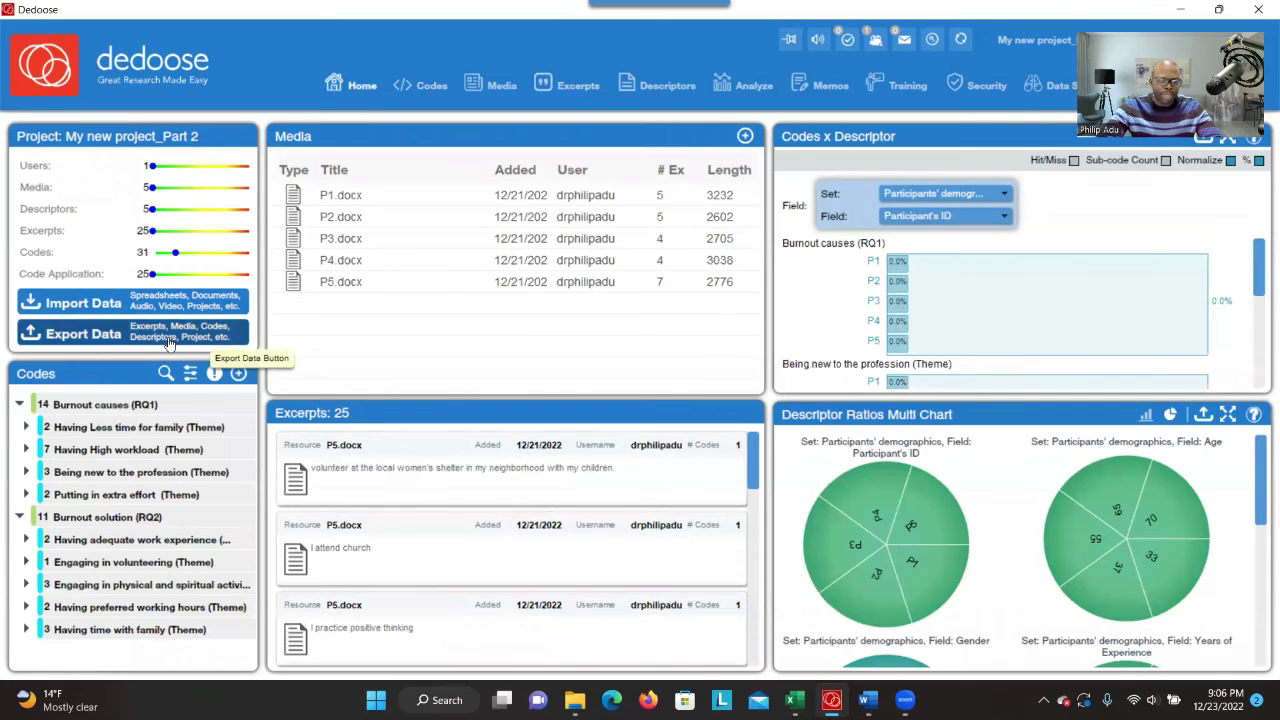
pyautogui.click(168, 340)
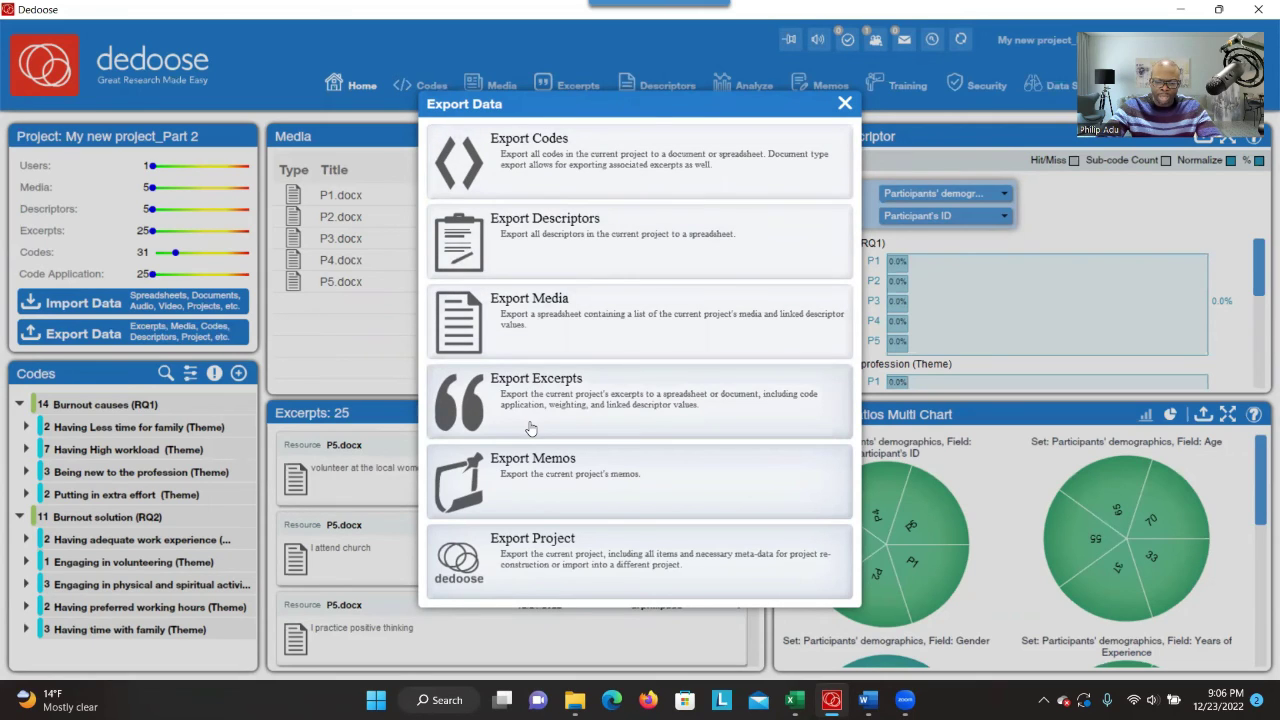
pyautogui.click(845, 105)
# Look at the form for linking a memo to a code and at the project's Memos window, without creating a memo
pyautogui.click(519, 263)
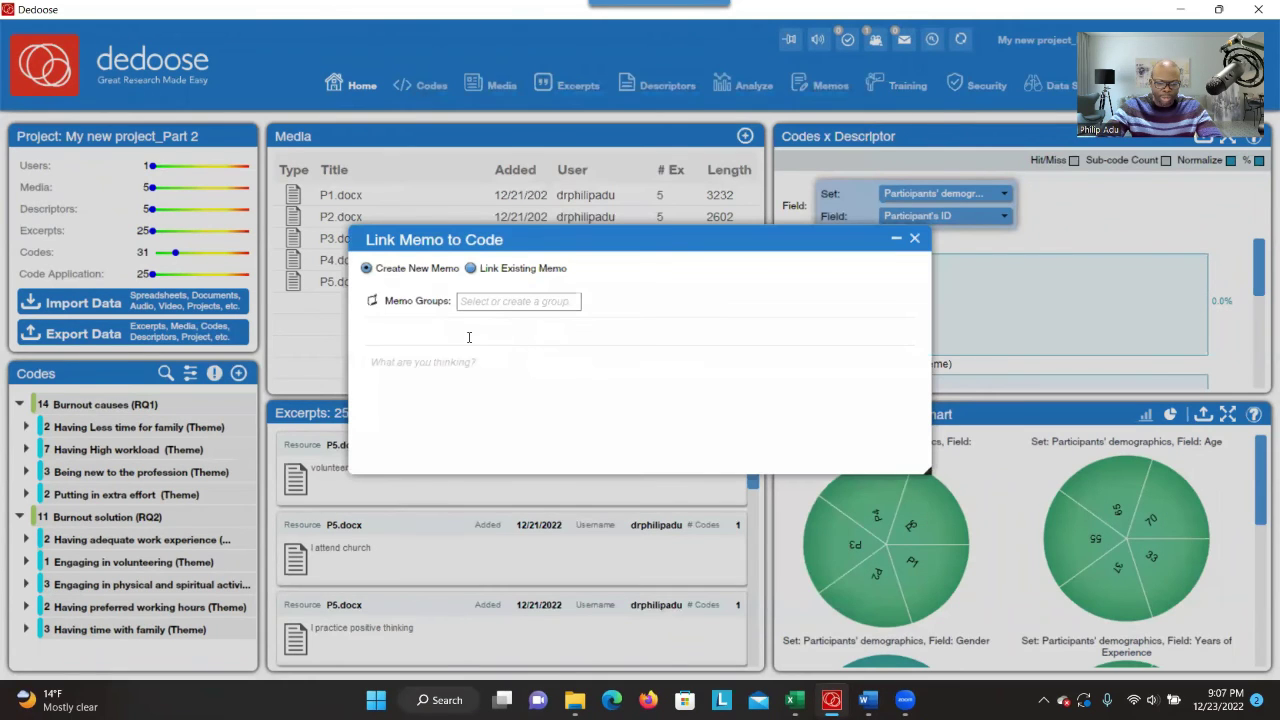
pyautogui.click(914, 240)
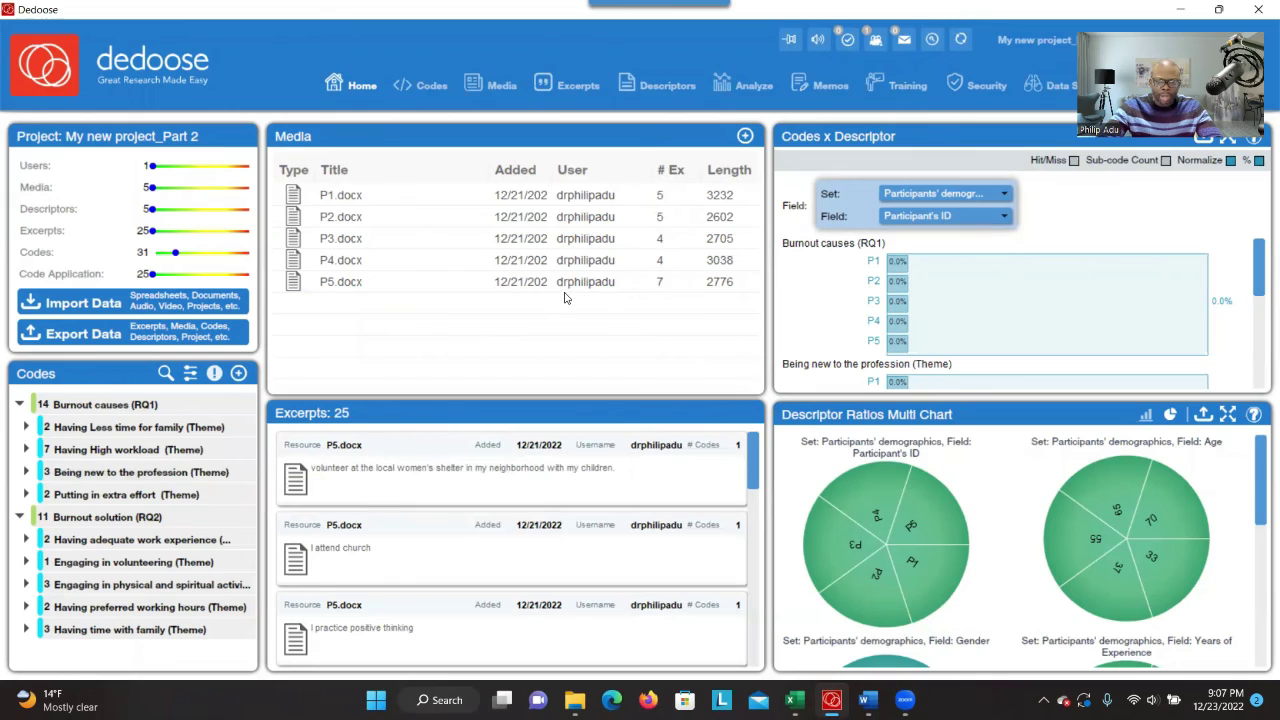
pyautogui.click(829, 86)
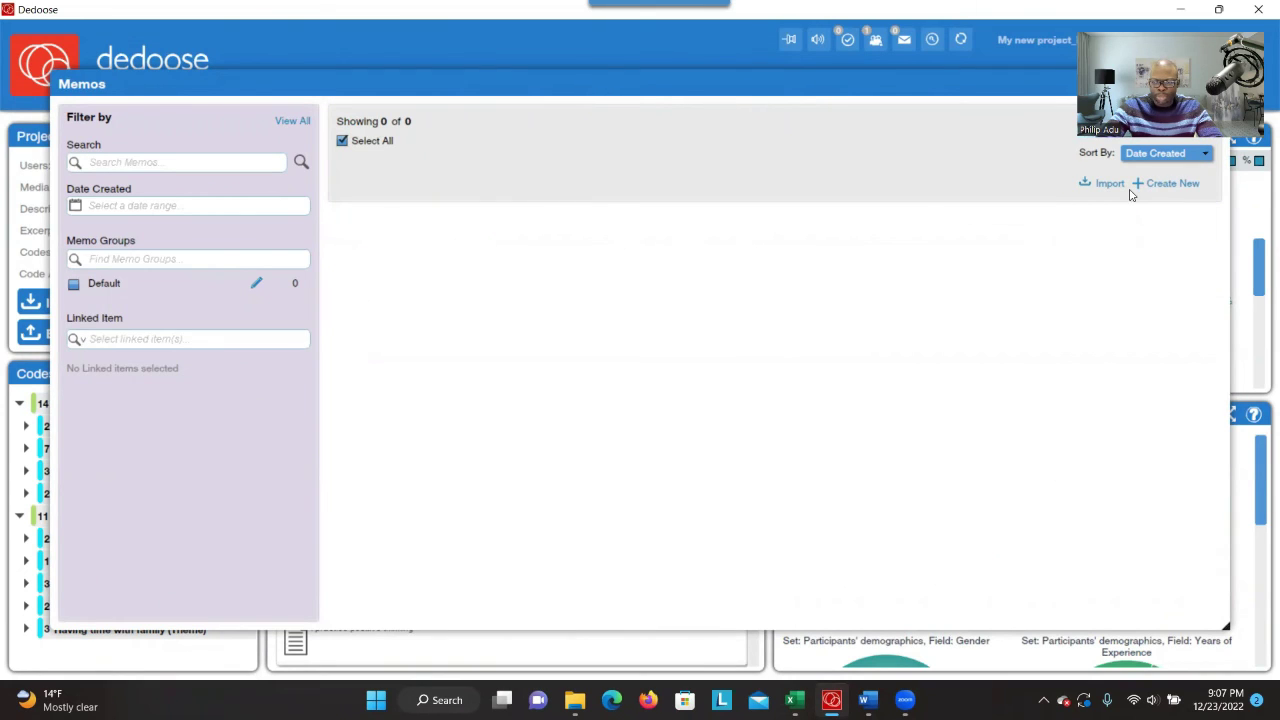
pyautogui.moveTo(725, 91); pyautogui.dragTo(733, 152)
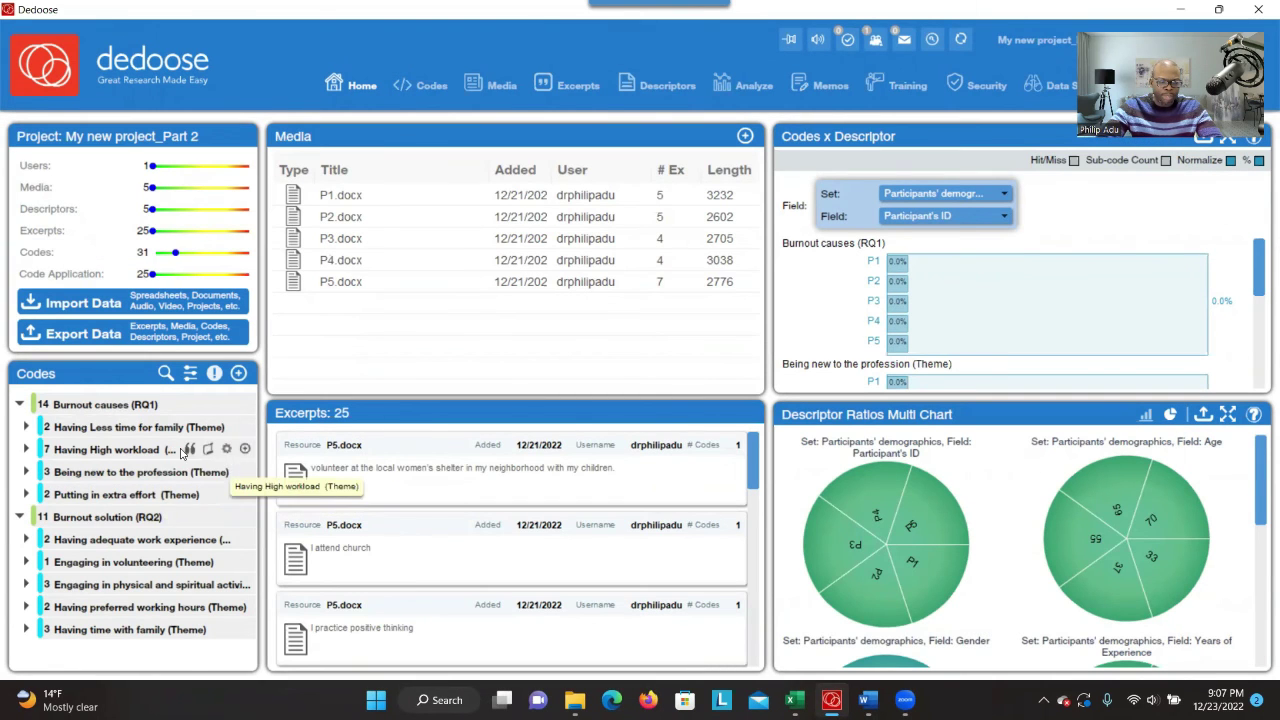
pyautogui.click(19, 404)
pyautogui.moveTo(318, 447)
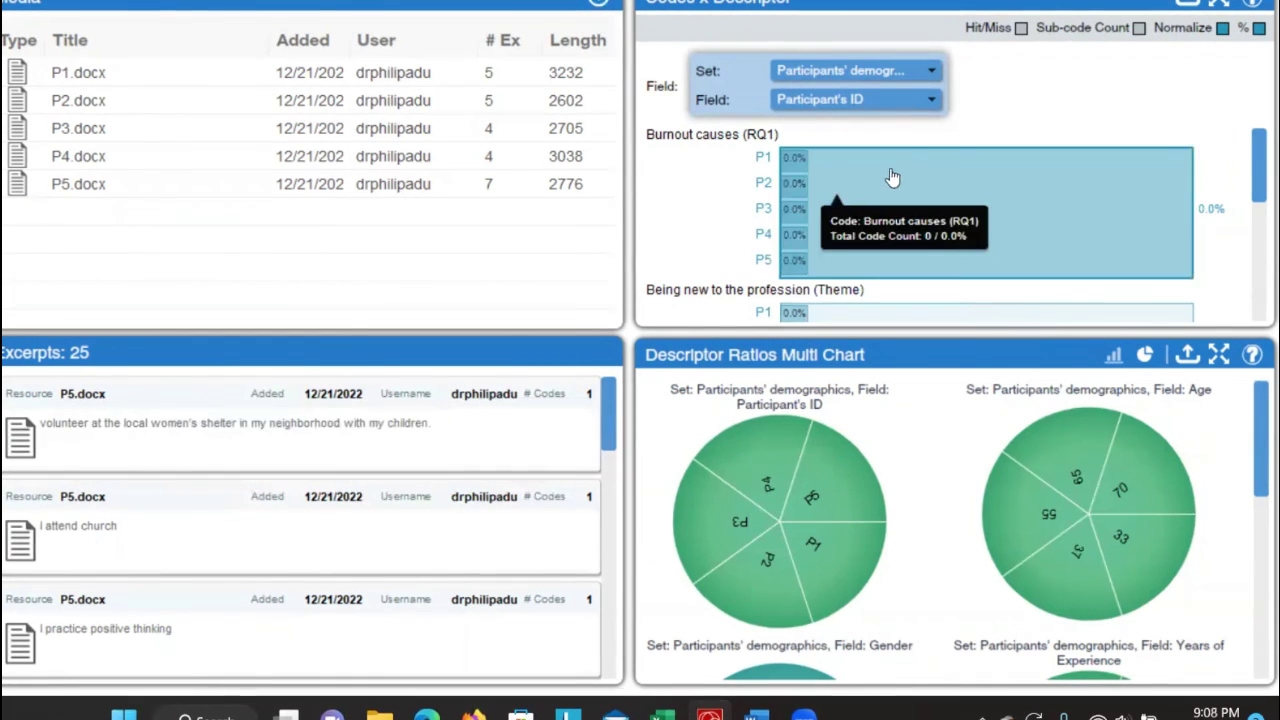
# Break down the Codes x Descriptor chart by Age with Sub-code Count included, and examine the distribution for each theme and code
pyautogui.click(902, 97)
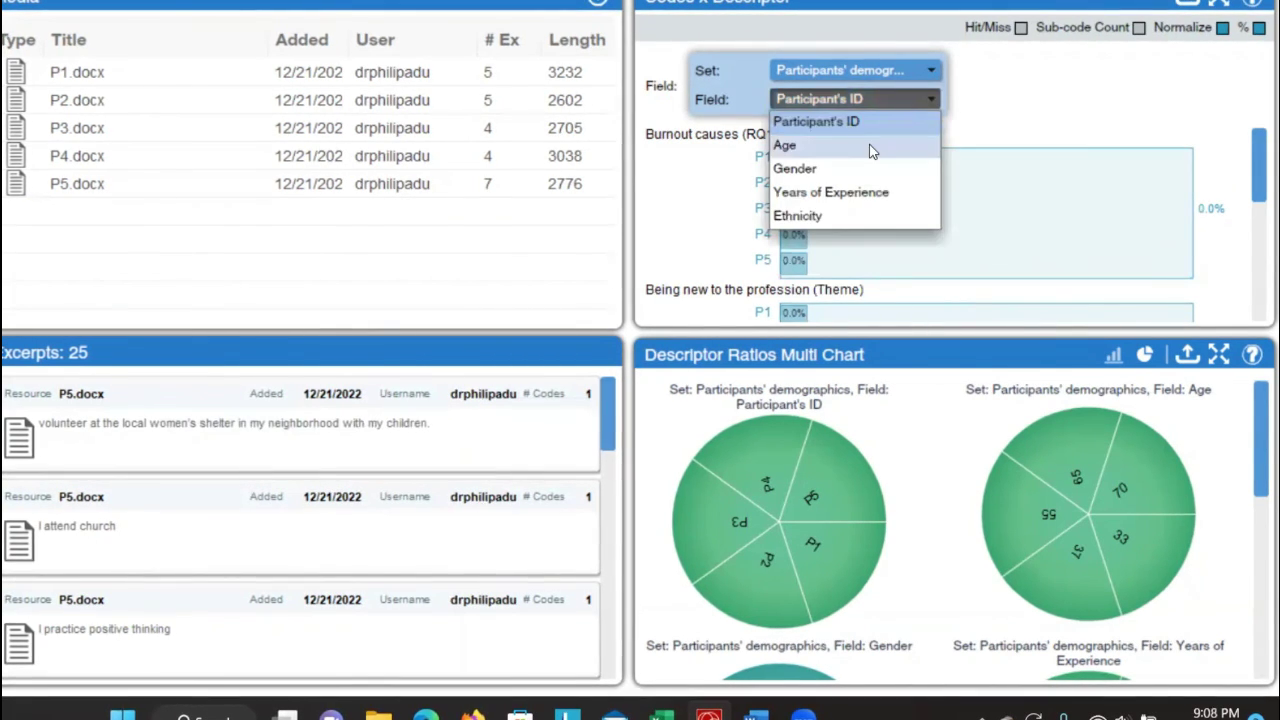
pyautogui.click(805, 145)
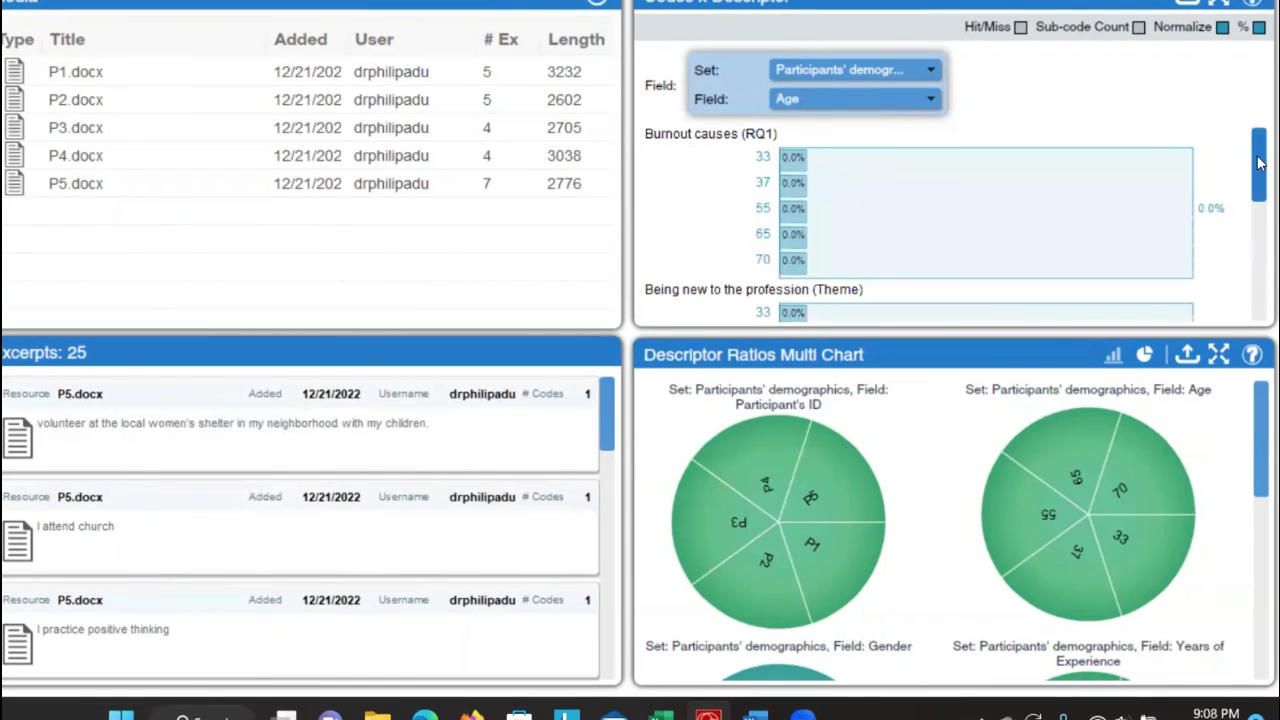
pyautogui.click(1137, 30)
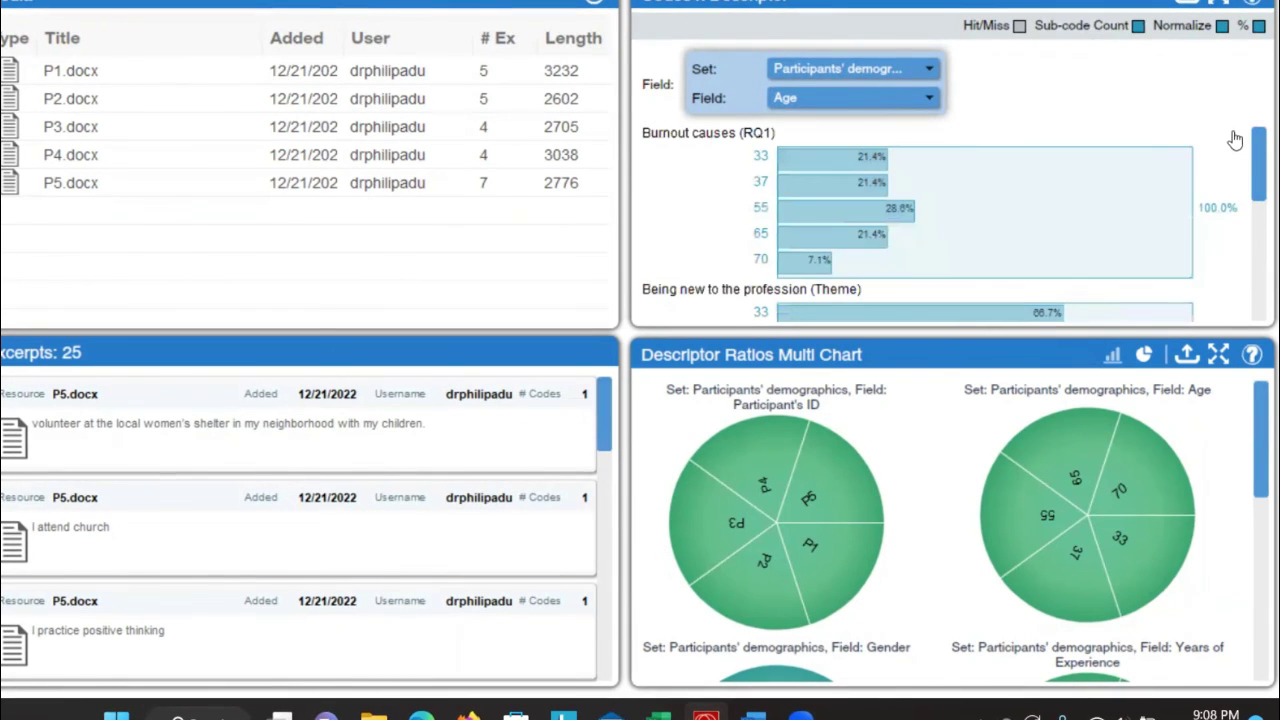
pyautogui.moveTo(1260, 158); pyautogui.dragTo(1260, 205)
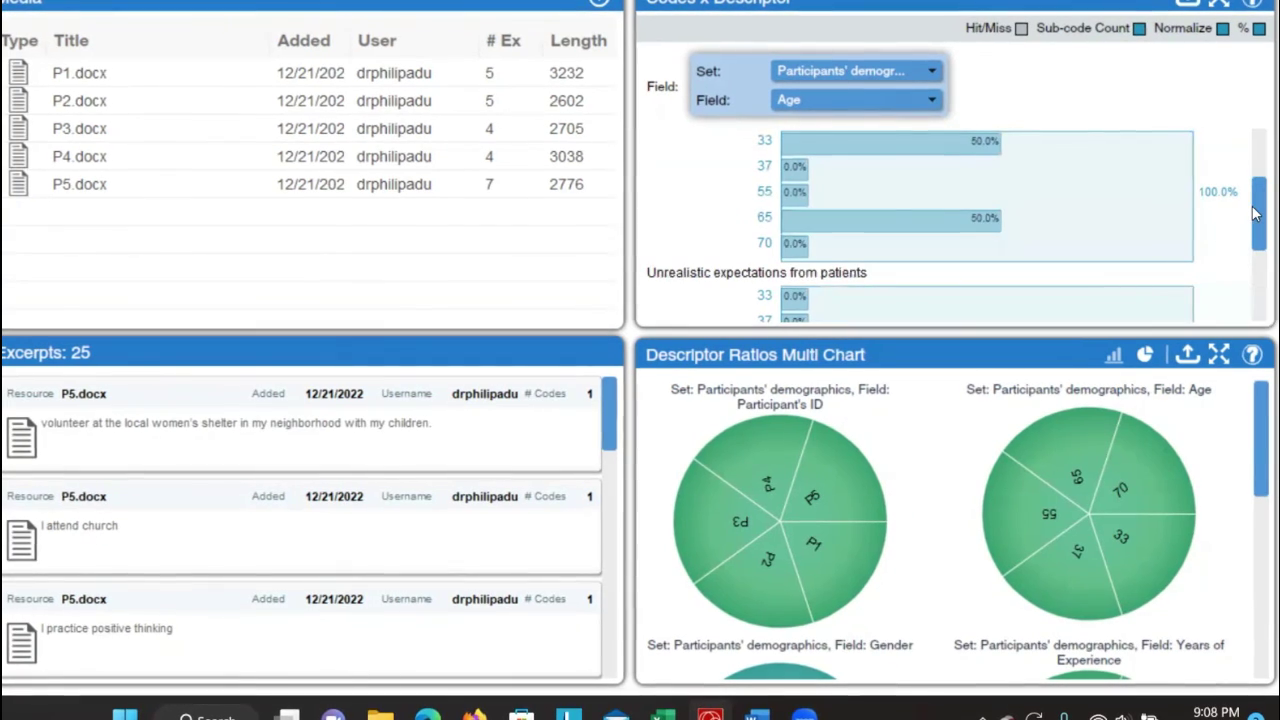
pyautogui.moveTo(1260, 228); pyautogui.dragTo(1260, 255)
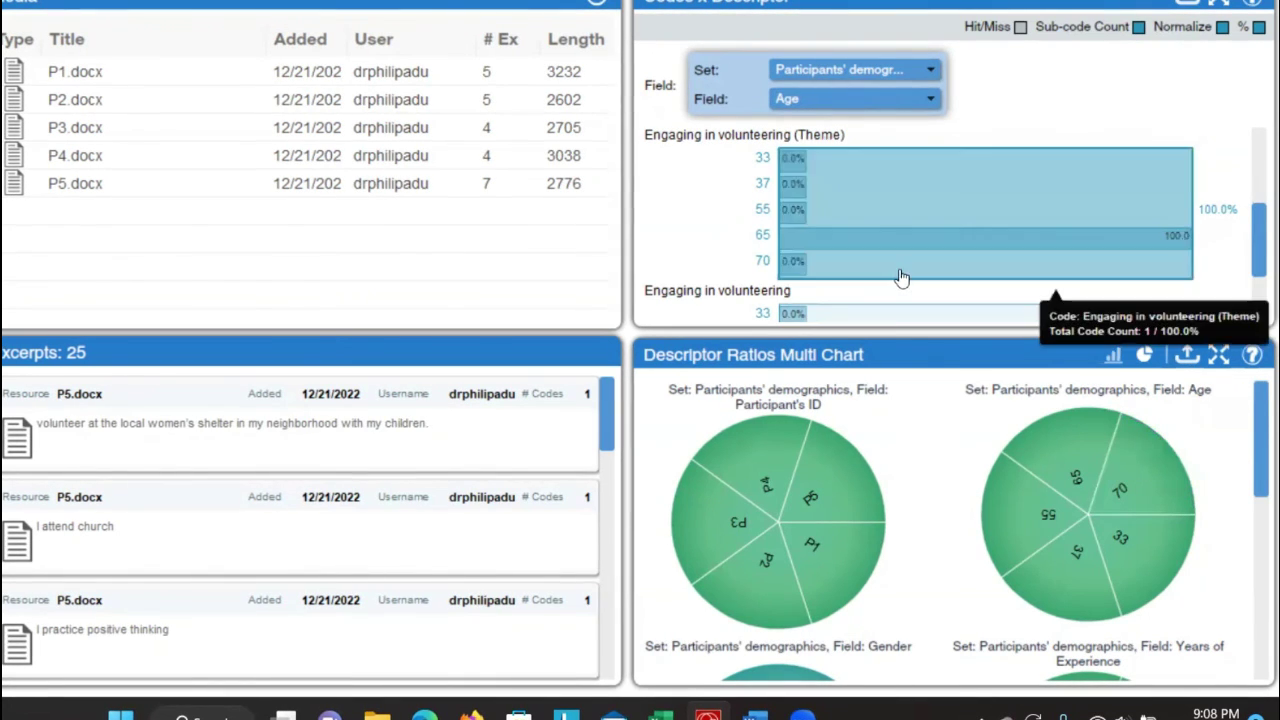
pyautogui.moveTo(1259, 262); pyautogui.dragTo(1261, 298)
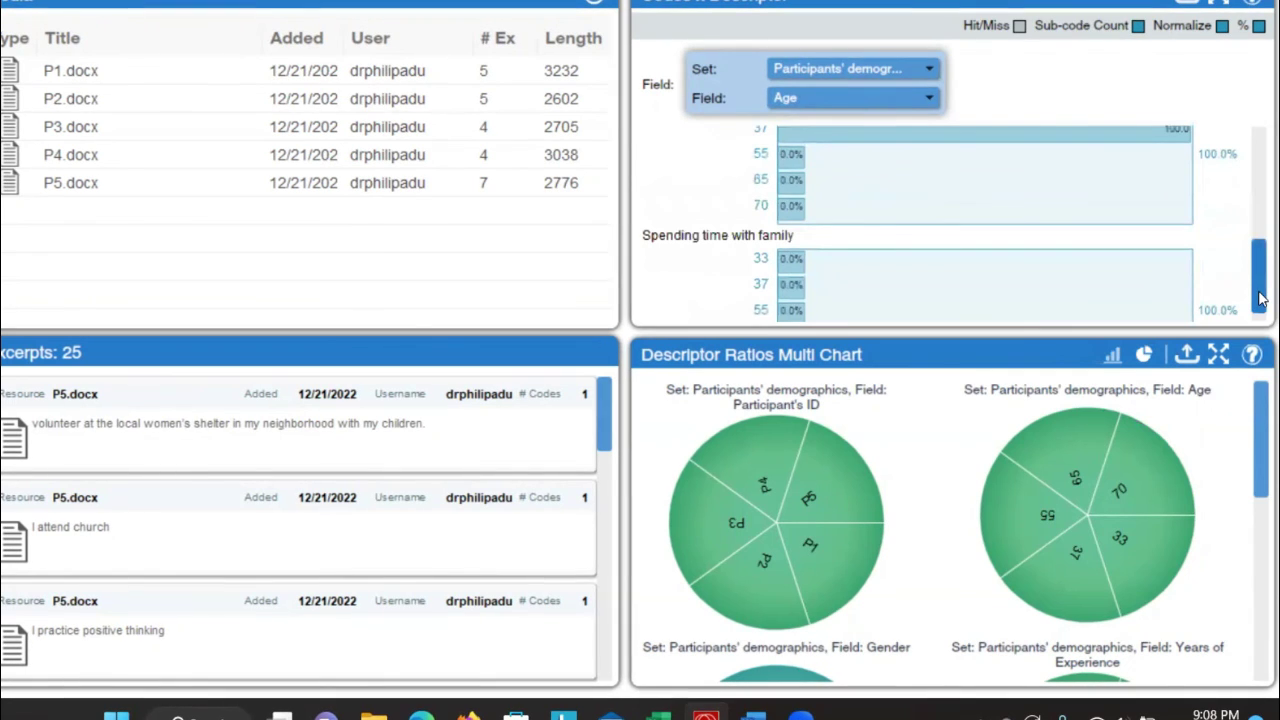